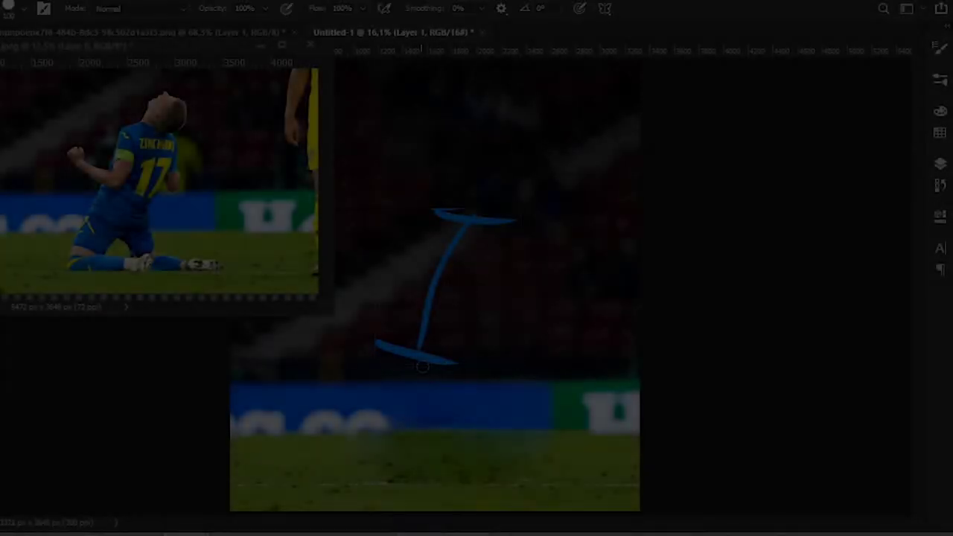
Step: Sketch the figure's hips, feet, shoulders and right side in blue, then shift the sketch left
drag(482, 364, 521, 421)
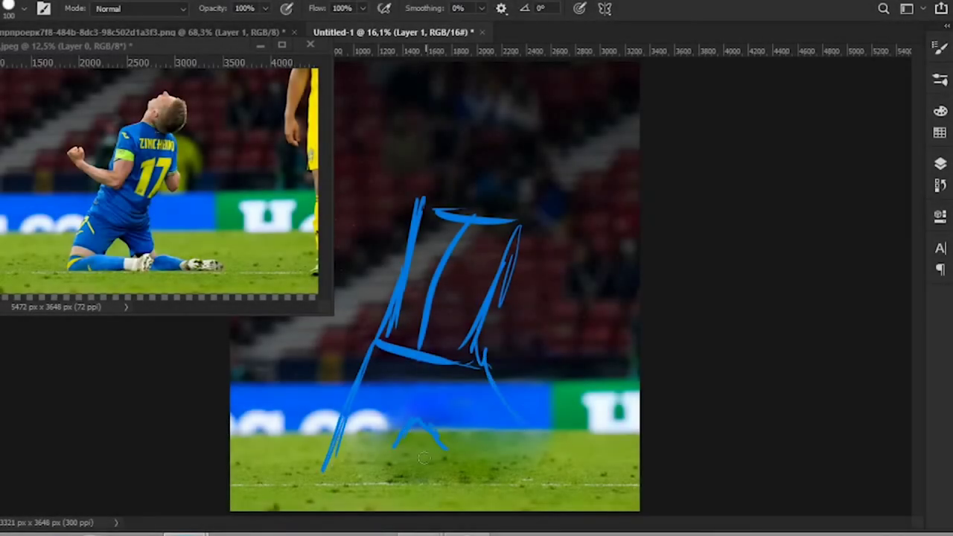
drag(420, 424, 398, 465)
drag(369, 361, 480, 364)
mouse_move(398, 213)
mouse_down()
mouse_move(529, 210)
mouse_move(530, 258)
mouse_move(497, 292)
mouse_up()
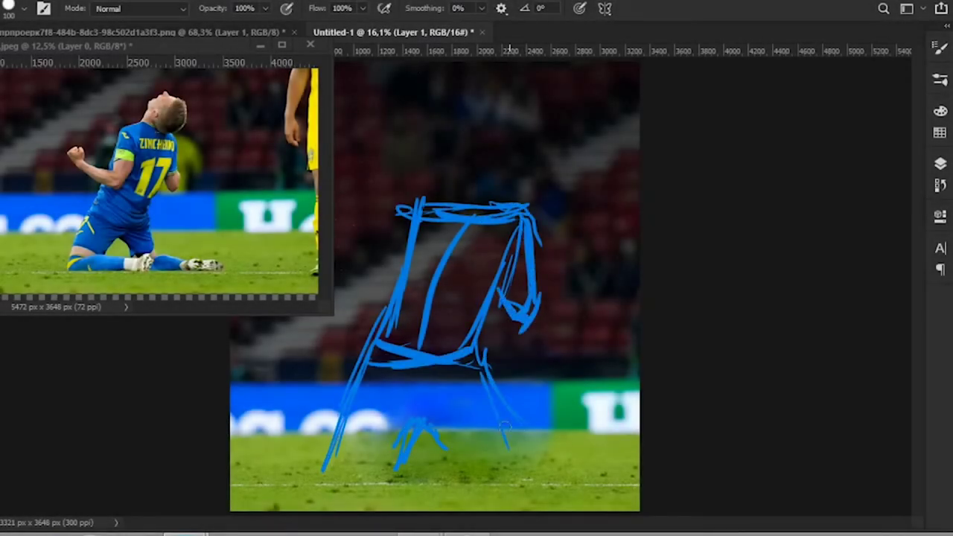
drag(488, 384, 521, 462)
key(ctrl+t)
drag(436, 350, 422, 350)
key(Return)
Step: Add foot, lower-leg and torso strokes to the sketch
mouse_move(565, 447)
mouse_down()
mouse_move(446, 460)
mouse_move(506, 472)
mouse_up()
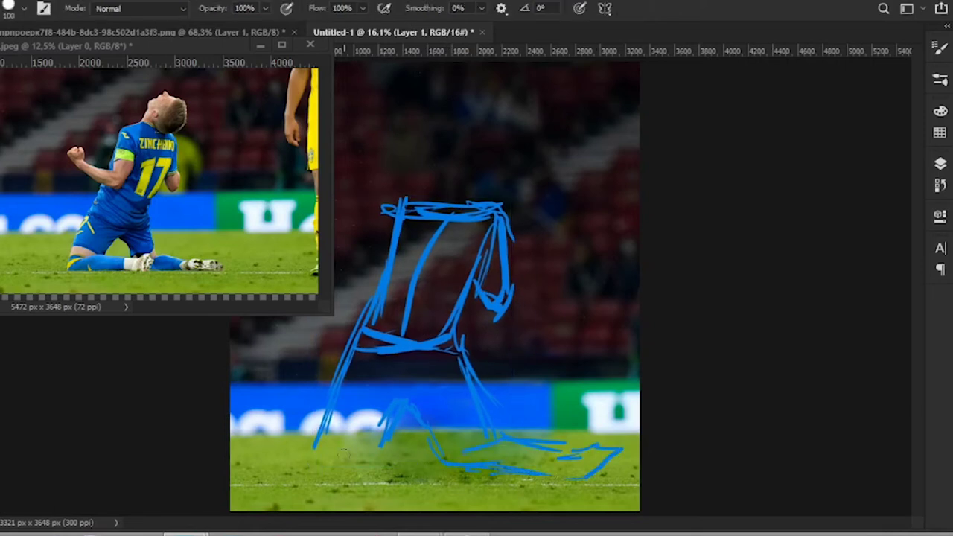
drag(327, 416, 320, 473)
drag(438, 445, 347, 484)
drag(406, 227, 402, 272)
drag(175, 46, 122, 72)
Step: Sketch the raised fist arm, shoulder and neck lines, and the head outline
drag(394, 314, 294, 245)
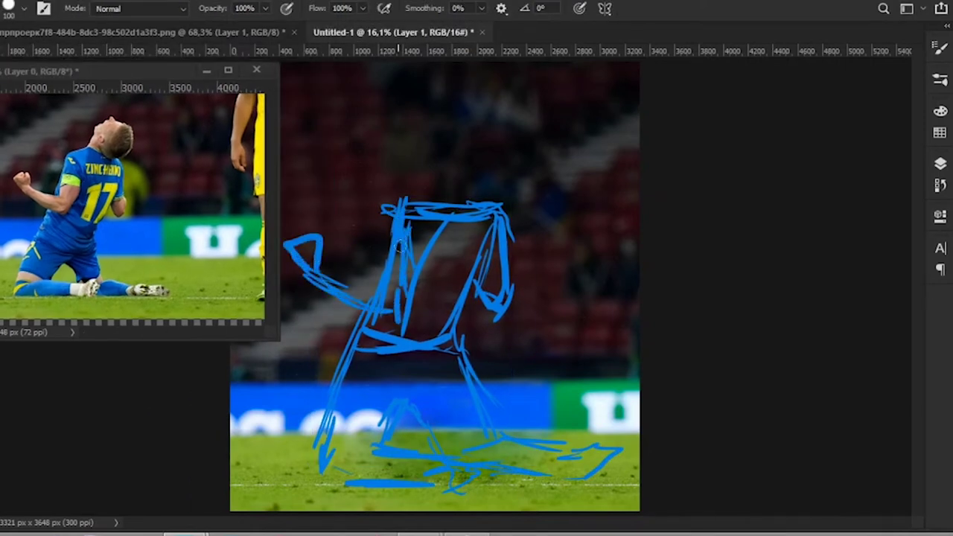
mouse_move(389, 216)
mouse_down()
mouse_move(402, 302)
mouse_move(430, 179)
mouse_up()
drag(461, 195, 491, 209)
mouse_move(431, 189)
mouse_down()
mouse_move(448, 152)
mouse_move(504, 185)
mouse_up()
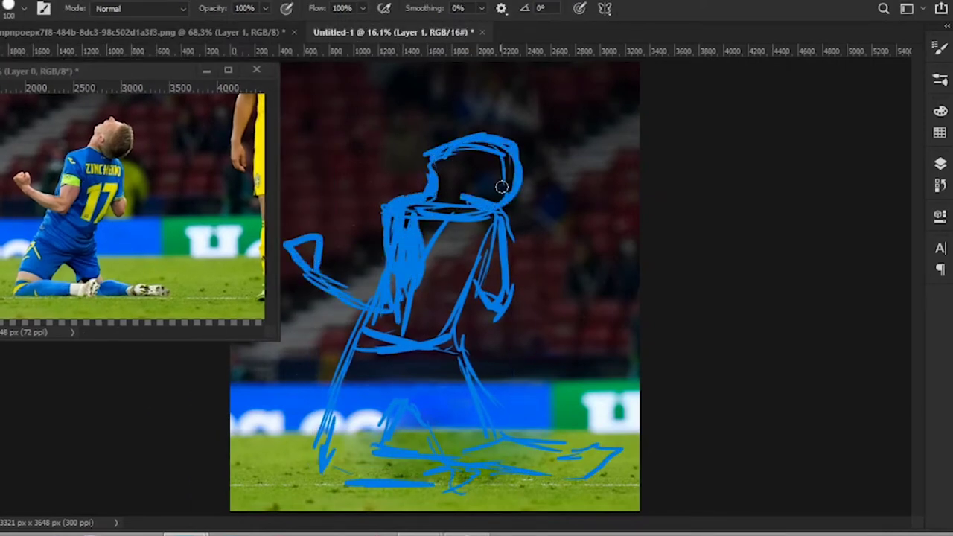
drag(512, 153, 500, 195)
Step: Add torso lines, the shorts waistband, chest cross-lines and ground-level leg lines
drag(450, 223, 428, 316)
drag(372, 342, 461, 365)
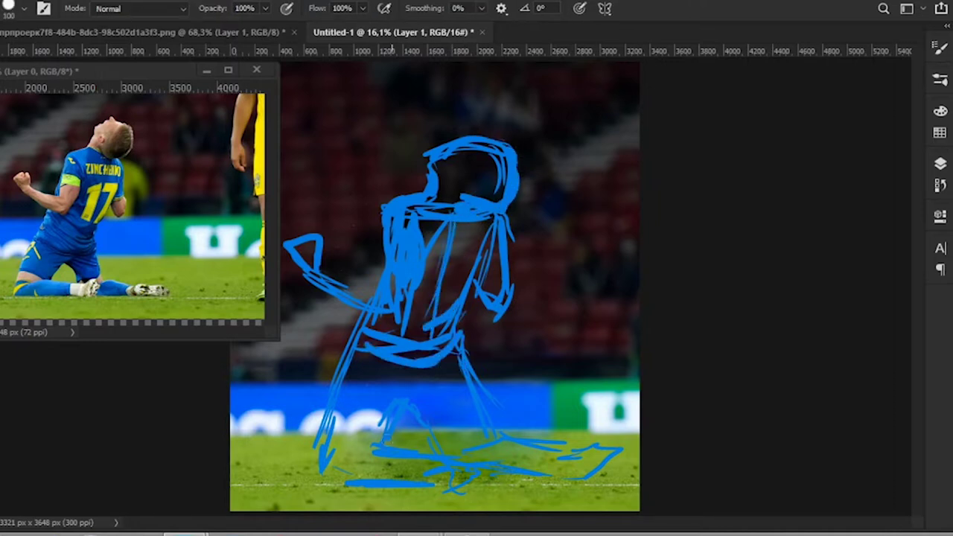
drag(387, 431, 324, 476)
drag(428, 256, 487, 257)
drag(491, 223, 461, 331)
drag(402, 313, 389, 246)
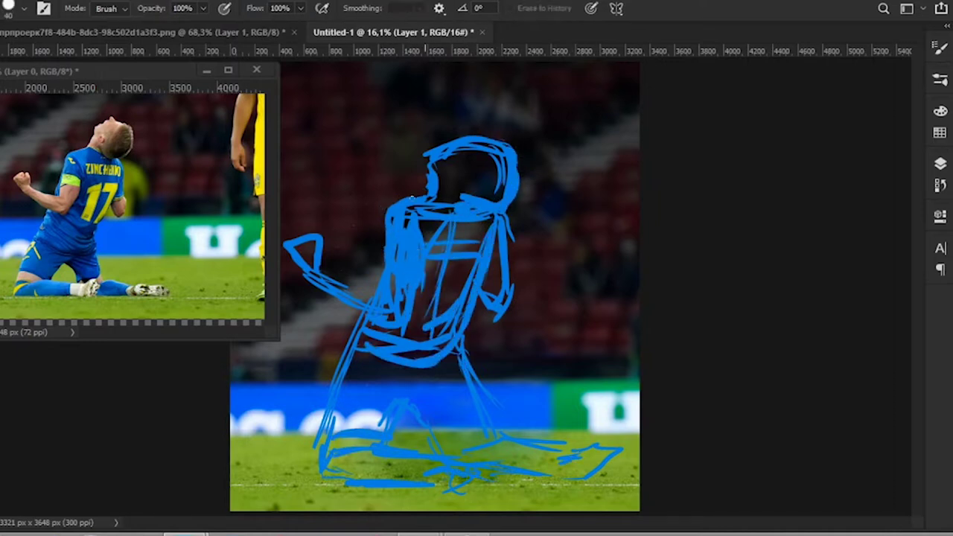
Step: Trace the player's head, arm, back and kneeling legs on the reference photo
click(124, 234)
mouse_move(96, 158)
mouse_down()
mouse_move(123, 159)
mouse_move(26, 179)
mouse_move(90, 265)
mouse_up()
drag(15, 290, 167, 288)
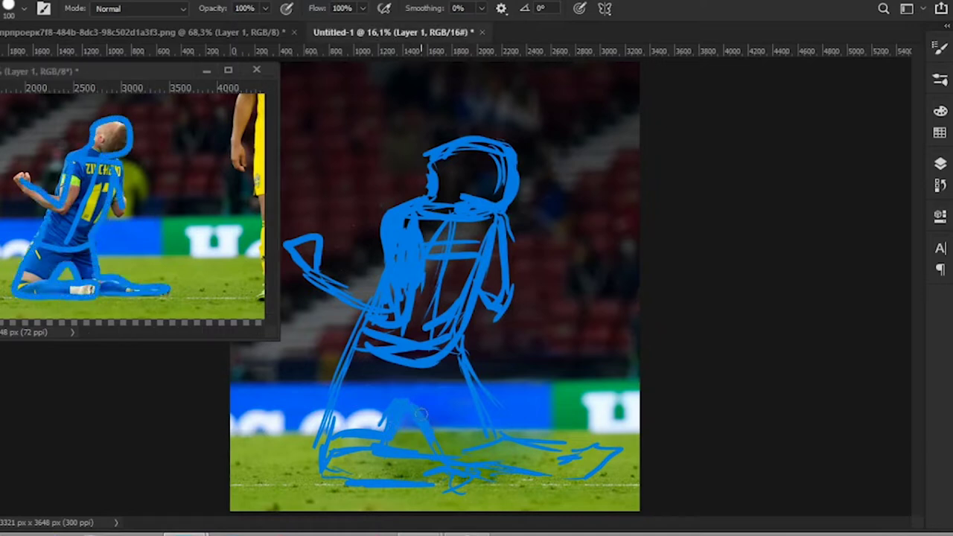
click(386, 238)
Step: Shade the chest and torso in thick blue, then erase that shading again
drag(402, 205, 395, 275)
drag(424, 223, 417, 298)
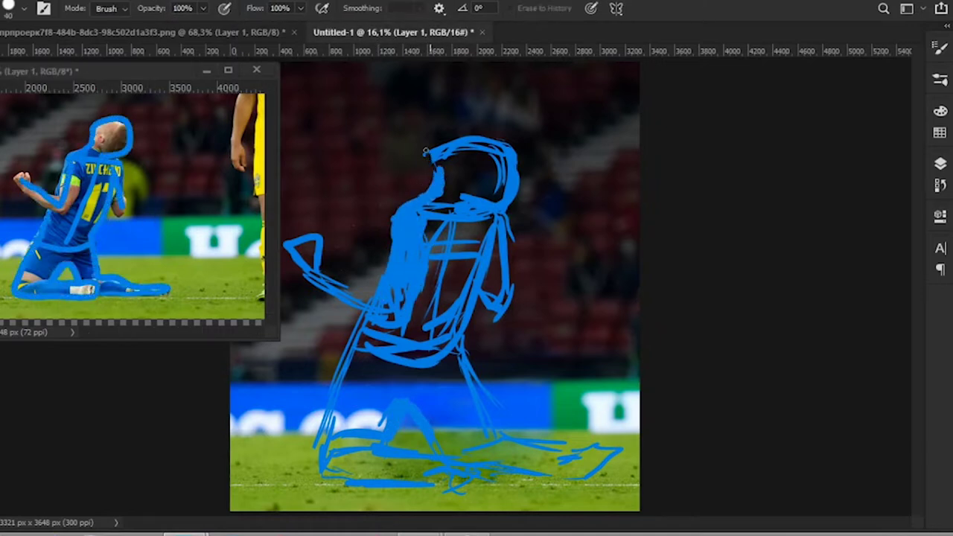
drag(430, 197, 408, 203)
drag(402, 245, 386, 304)
mouse_move(417, 225)
mouse_down()
mouse_move(378, 306)
mouse_move(316, 277)
mouse_up()
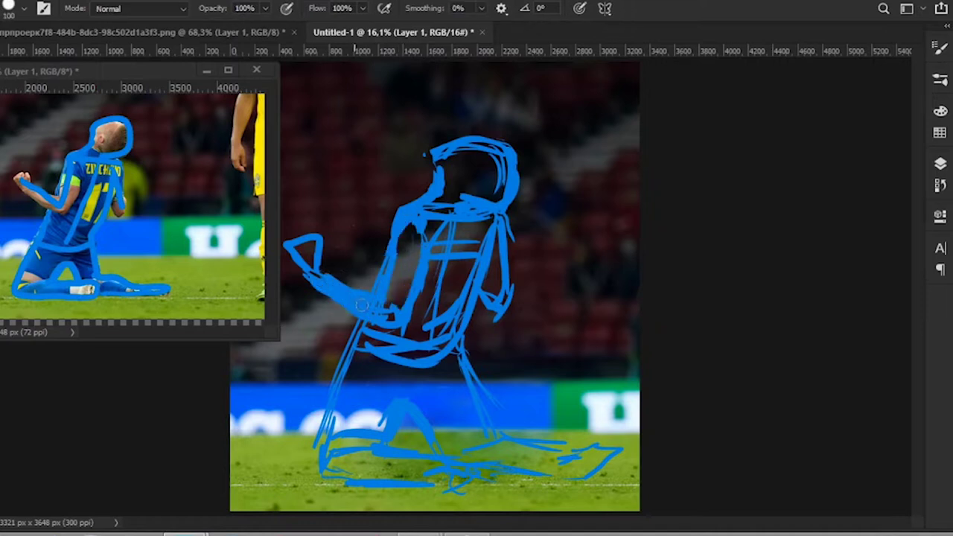
Step: Fill the forearm, hand, torso, back and head solid blue
drag(296, 246, 321, 270)
key(e)
key(b)
mouse_move(287, 236)
mouse_down()
mouse_move(322, 240)
mouse_move(421, 294)
mouse_move(410, 227)
mouse_up()
drag(491, 313, 495, 234)
drag(439, 160, 491, 194)
Step: Delete the reference tracing and fill the legs and right foot with blue
key(F7)
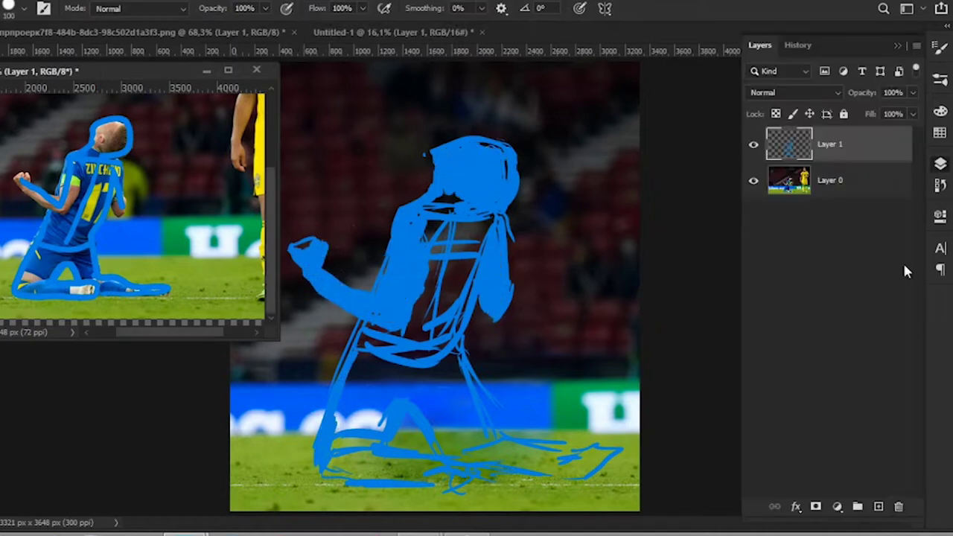
key(Delete)
key(F7)
drag(335, 476, 484, 491)
drag(343, 379, 469, 442)
mouse_move(563, 459)
mouse_down()
mouse_move(621, 465)
mouse_move(625, 476)
mouse_up()
Step: Zoom into the head, erase hair lines into it and trim its top edge
key(e)
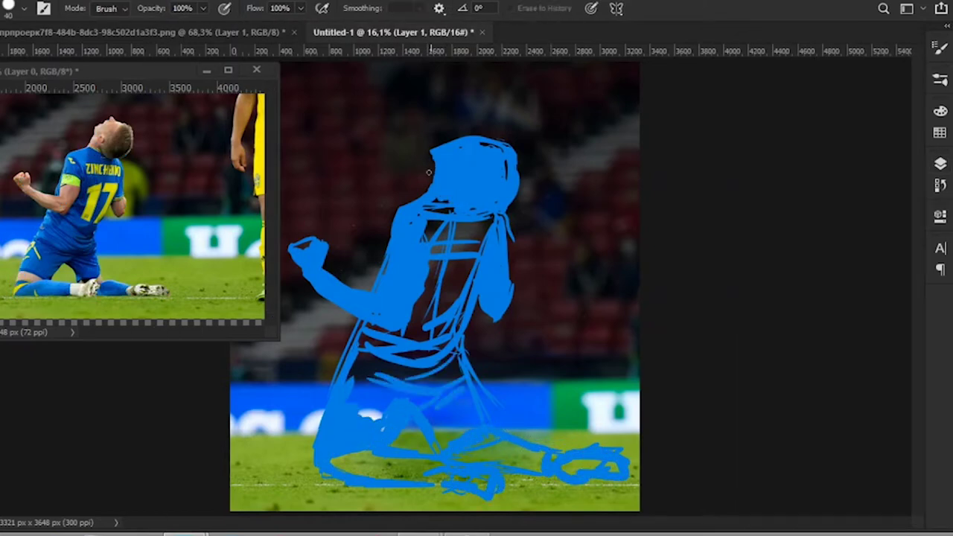
scroll(437, 149, up, 2)
drag(517, 143, 512, 220)
mouse_move(489, 147)
mouse_down()
mouse_move(486, 221)
mouse_move(467, 203)
mouse_up()
mouse_move(519, 144)
mouse_down()
mouse_move(551, 153)
mouse_move(500, 135)
mouse_up()
Step: Alternate between brush and eraser on the head, reducing the eraser size to 30
key(b)
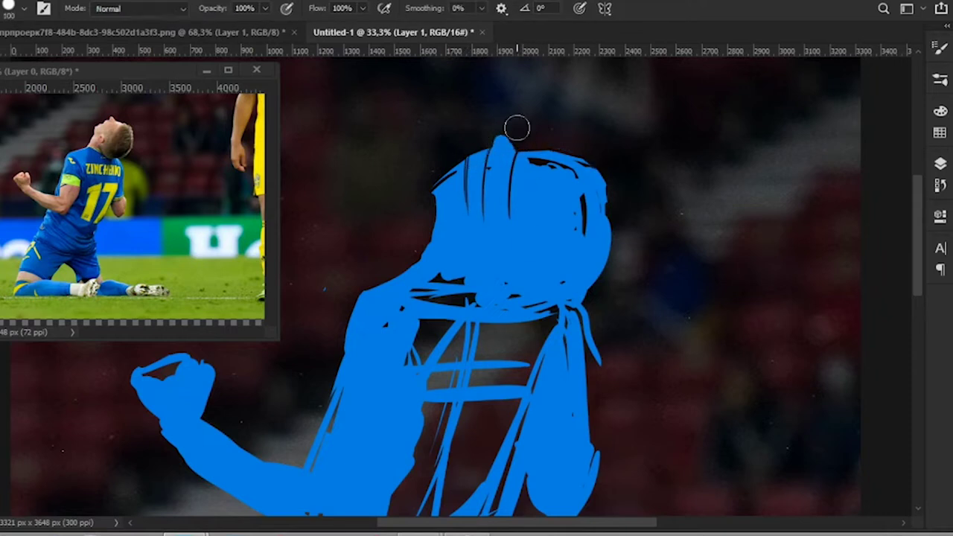
key(e)
key(b)
key(e)
key(bracketleft)
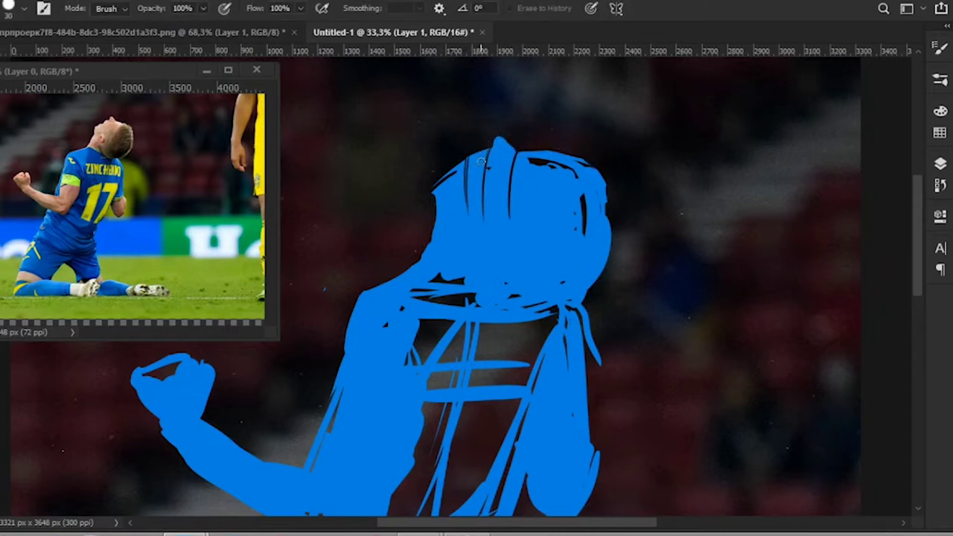
key(b)
key(e)
key(b)
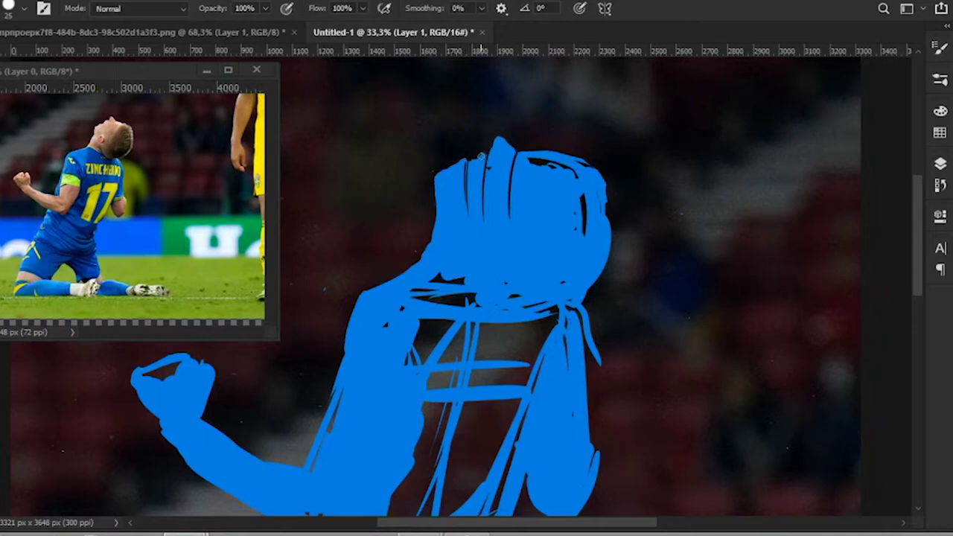
key(e)
key(b)
Step: Cover the dark lines at the head's top right and erase a nose outline
drag(551, 164, 584, 235)
key(e)
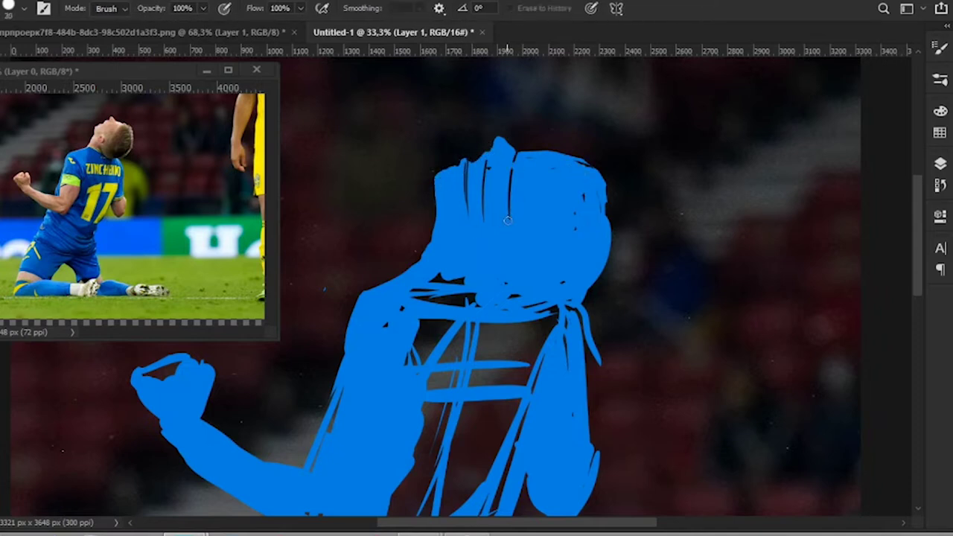
drag(484, 223, 515, 230)
drag(548, 312, 495, 290)
key(b)
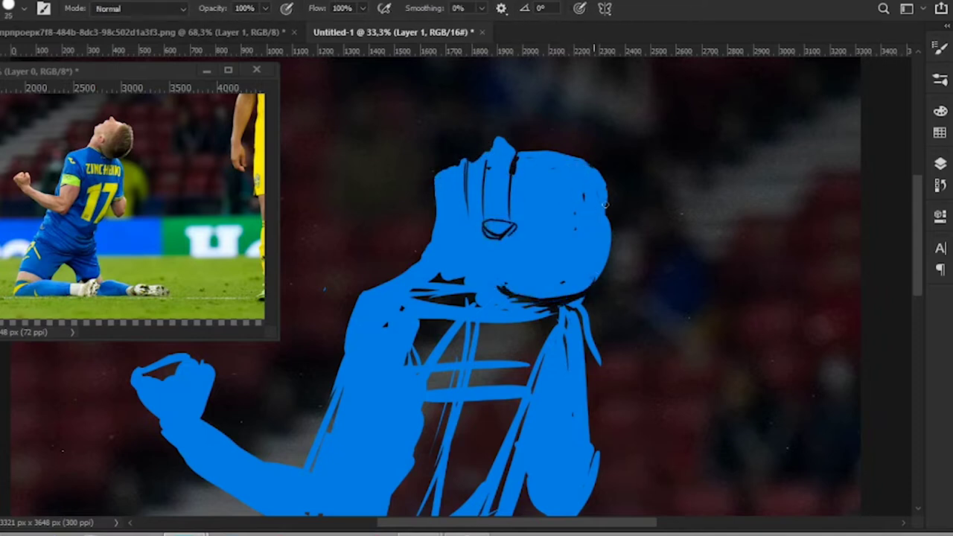
Step: Fit the whole canvas in view and undo a stray chest stroke
scroll(623, 212, down, 2)
key(ctrl+0)
mouse_move(439, 216)
mouse_down()
mouse_move(447, 268)
mouse_move(432, 372)
mouse_up()
key(ctrl+z)
Step: Fill the torso, lower body and legs solid blue
key(e)
key(b)
drag(439, 224, 424, 342)
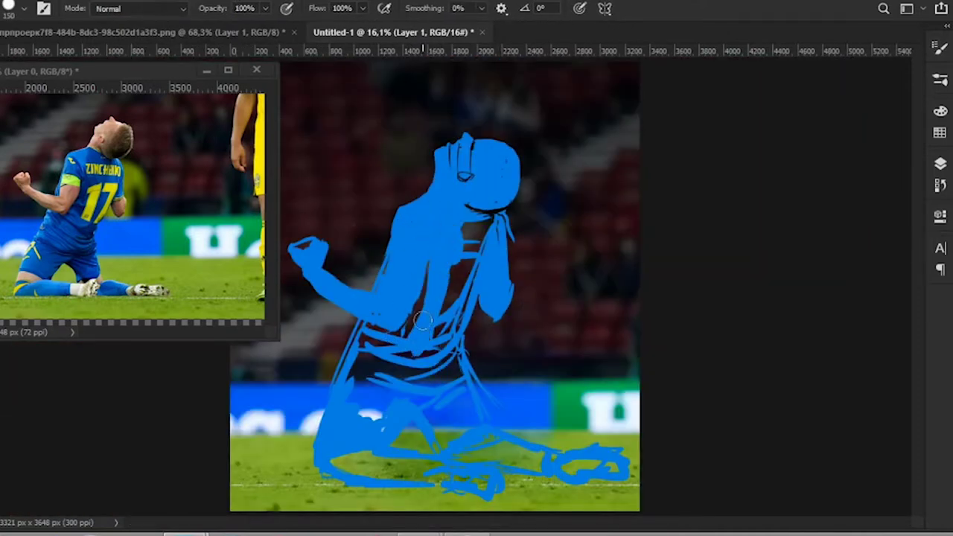
drag(477, 223, 446, 379)
drag(372, 372, 450, 394)
drag(335, 461, 595, 466)
Step: Enlarge the brush to 60 and cover the black chin-line edges with blue
scroll(439, 219, up, 4)
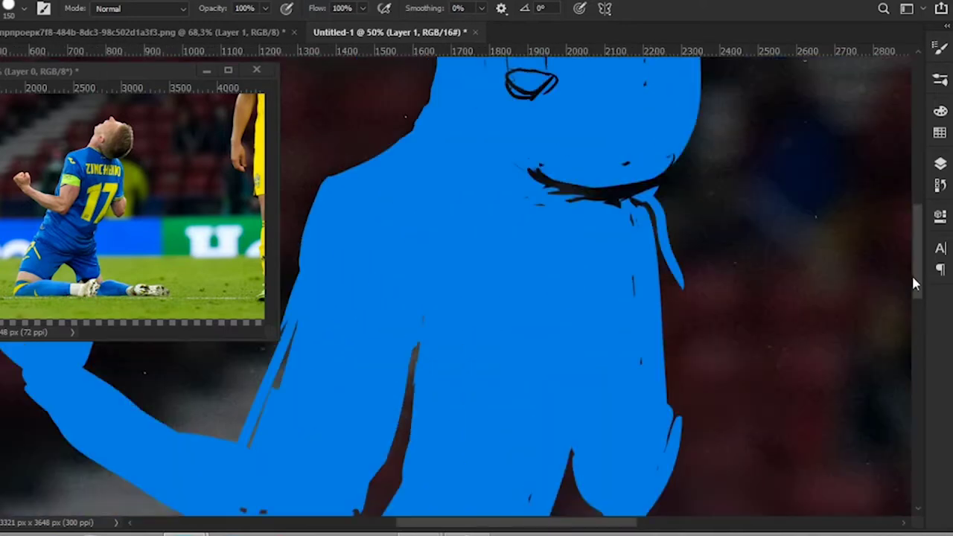
scroll(521, 201, up, 1)
key(p)
key(b)
key([)
key([)
key([)
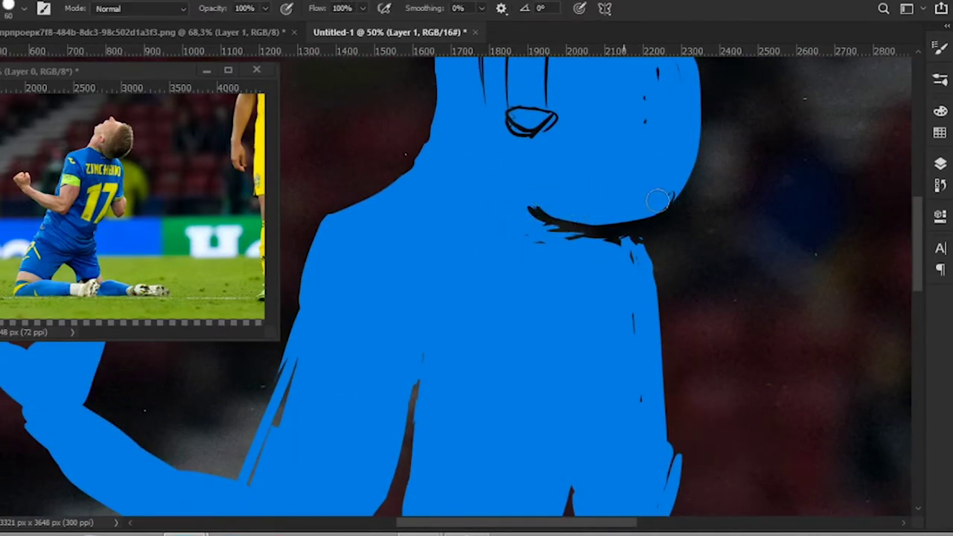
mouse_move(532, 212)
mouse_down()
mouse_move(595, 242)
mouse_move(647, 239)
mouse_up()
Step: Paint further blue strokes across the torso and legs
scroll(434, 389, left, 5)
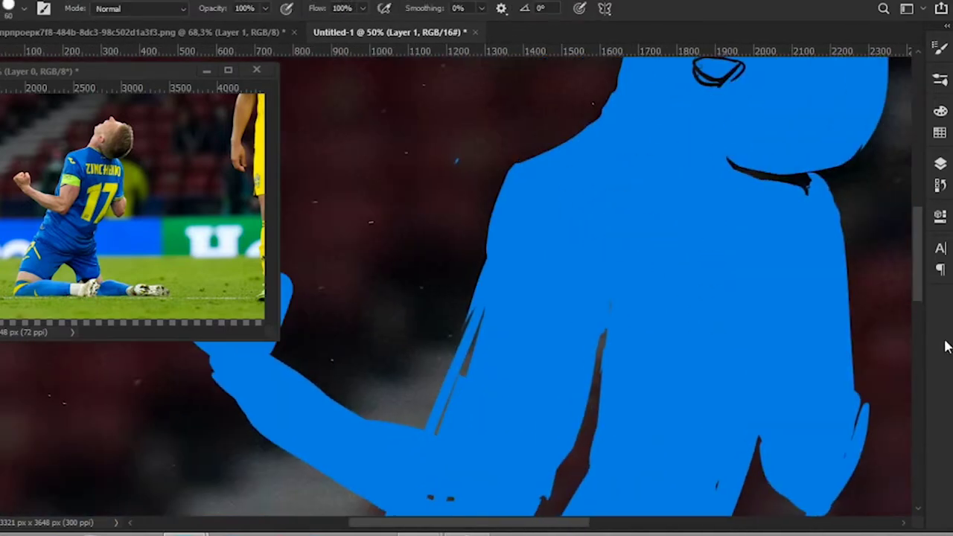
scroll(447, 320, down, 2)
drag(444, 323, 446, 411)
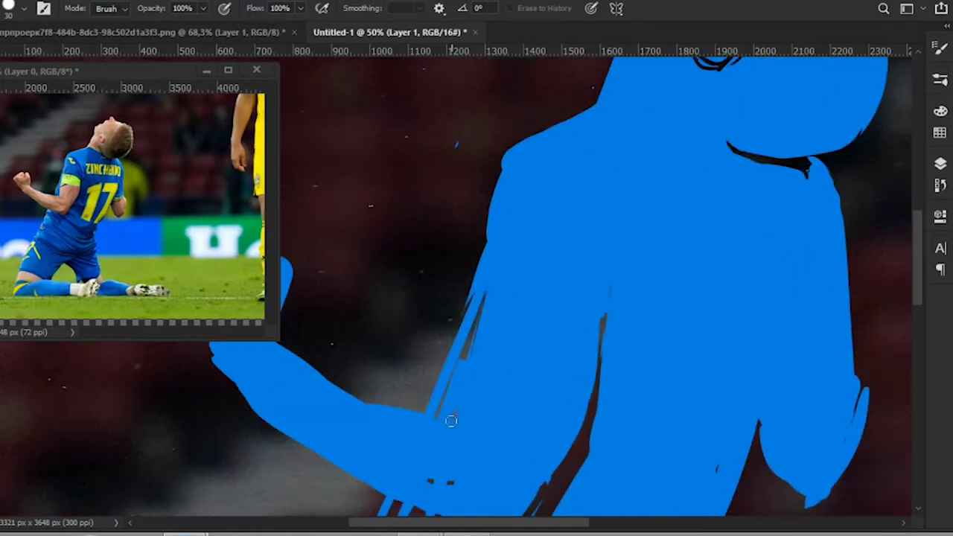
scroll(521, 447, down, 2)
drag(530, 456, 581, 349)
drag(482, 279, 601, 298)
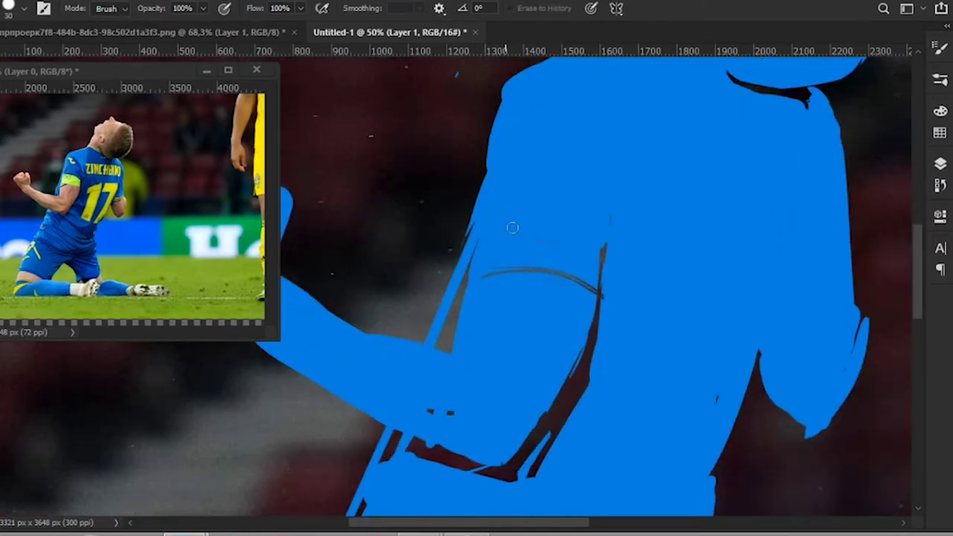
drag(490, 237, 581, 249)
scroll(496, 230, up, 2)
scroll(610, 268, down, 2)
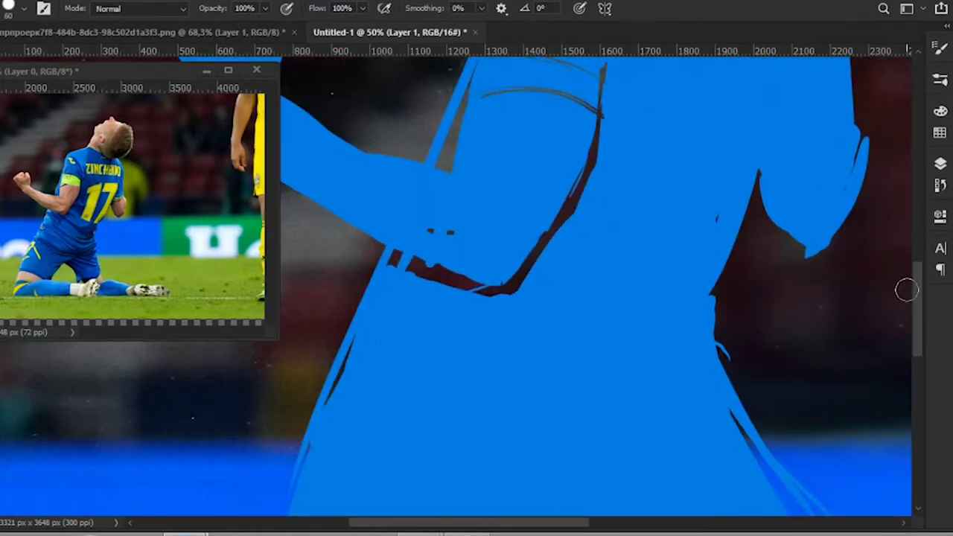
scroll(521, 298, down, 3)
Step: Erase dark fold lines across the shirt, waist and shorts, then zoom out
key(e)
scroll(478, 214, up, 1)
drag(409, 269, 674, 217)
drag(552, 200, 699, 179)
drag(368, 338, 640, 216)
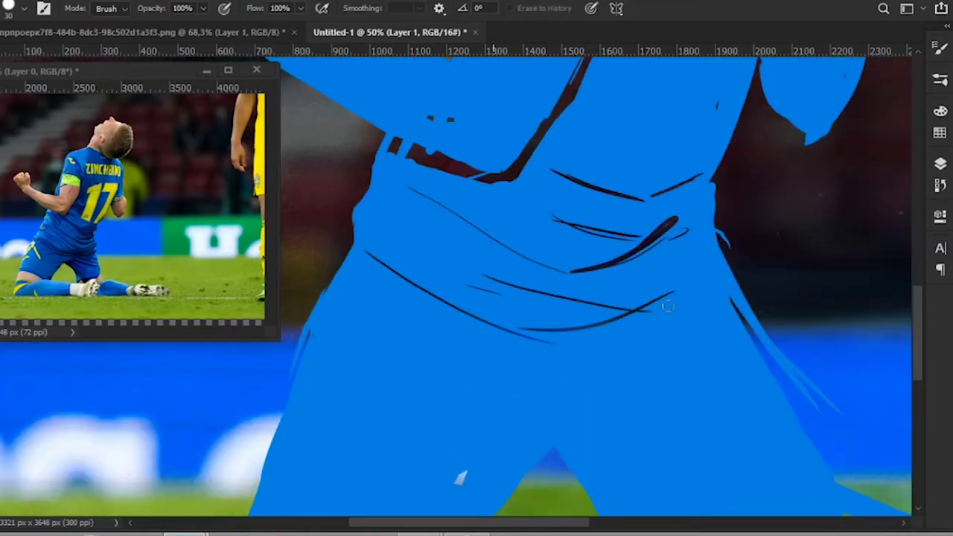
drag(584, 354, 705, 281)
drag(714, 186, 744, 301)
key(ctrl+minus)
Step: Clean up the silhouette edges around the legs and feet, alternating brush and eraser
drag(918, 346, 917, 364)
drag(262, 391, 360, 404)
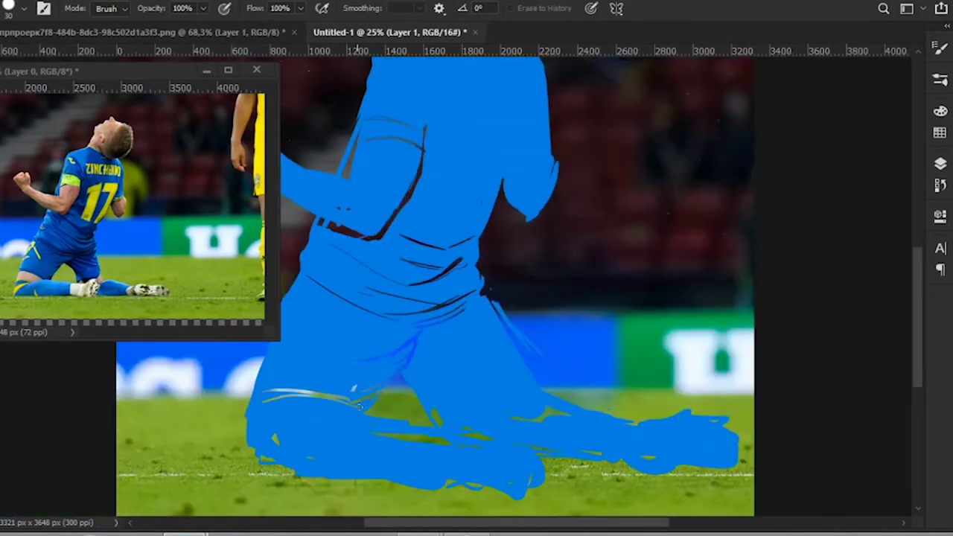
drag(582, 524, 556, 525)
key(b)
key(e)
drag(364, 470, 625, 497)
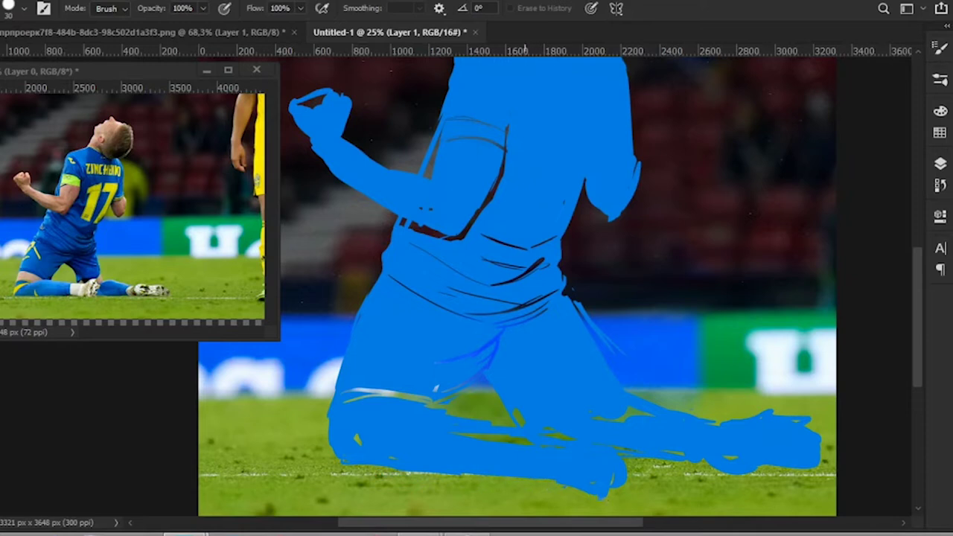
key(b)
drag(552, 529, 569, 529)
key(e)
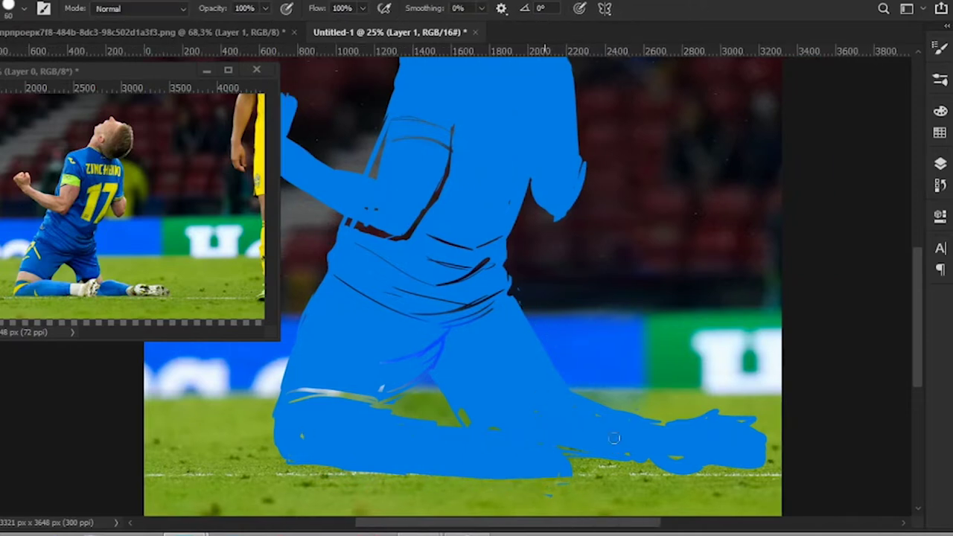
key(b)
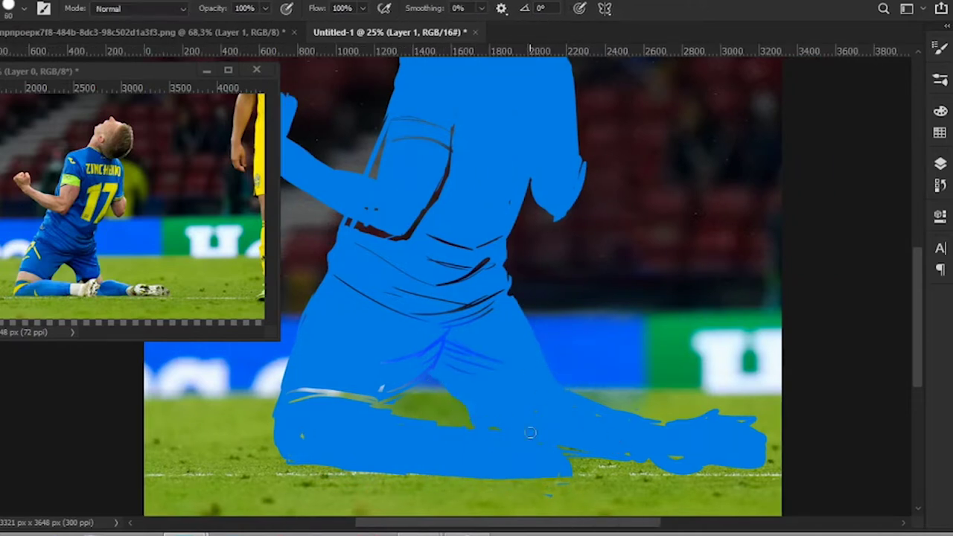
key(e)
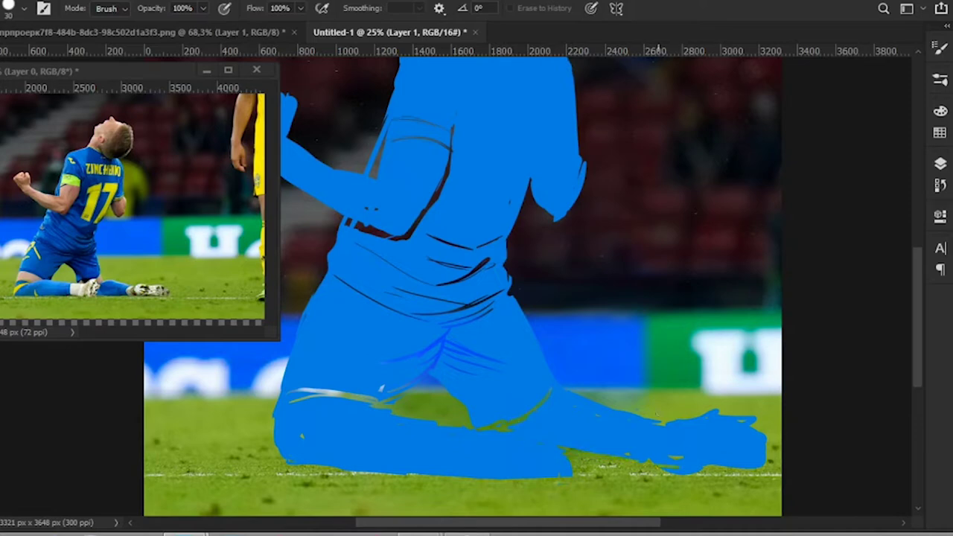
key(b)
scroll(623, 358, down, 3)
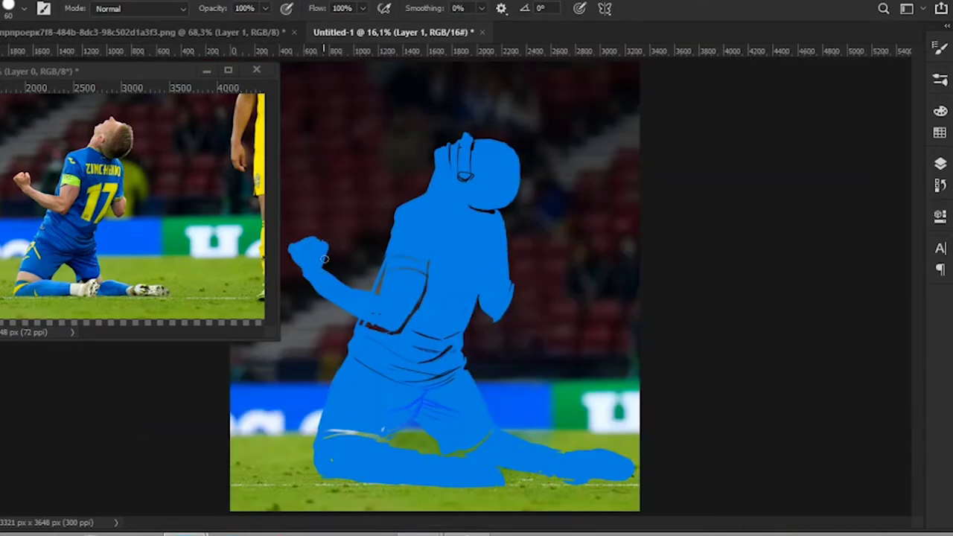
Step: Trim the raised fist's left and top edges and carve a dip into its top
scroll(324, 258, up, 3)
key(e)
key(b)
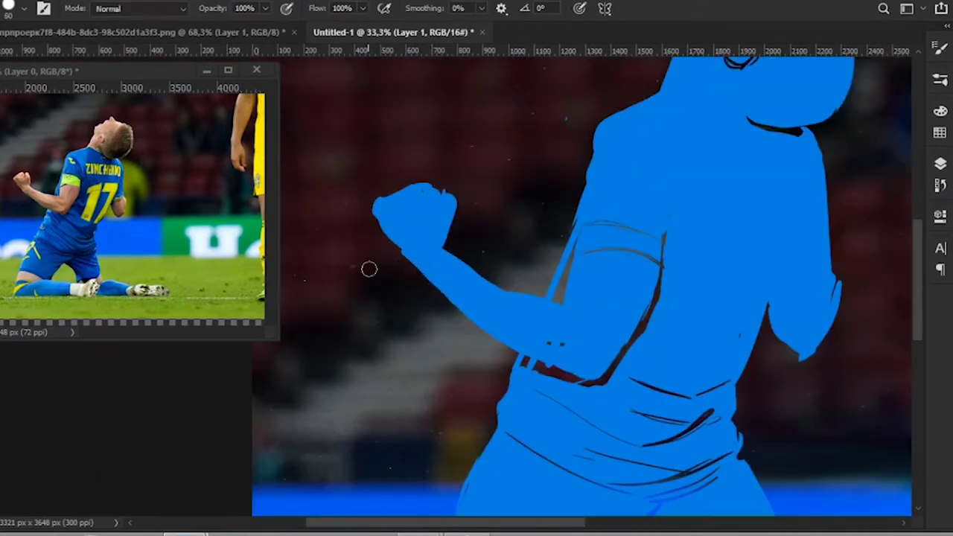
key(e)
mouse_move(375, 246)
mouse_down()
mouse_move(364, 196)
mouse_move(366, 209)
mouse_up()
drag(426, 186, 433, 192)
Step: Alternate brush and eraser on the fist, then zoom out to view the whole figure
key(b)
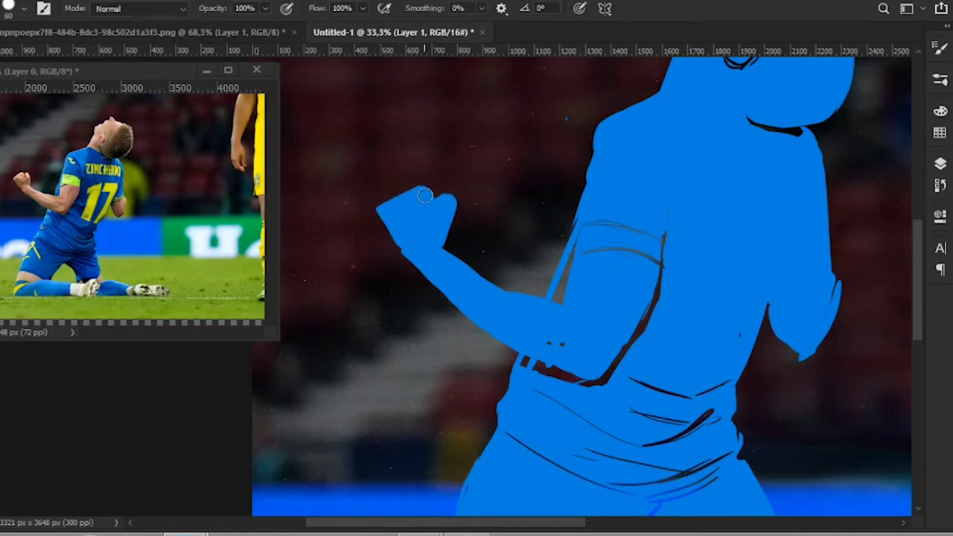
key(e)
key(b)
key(e)
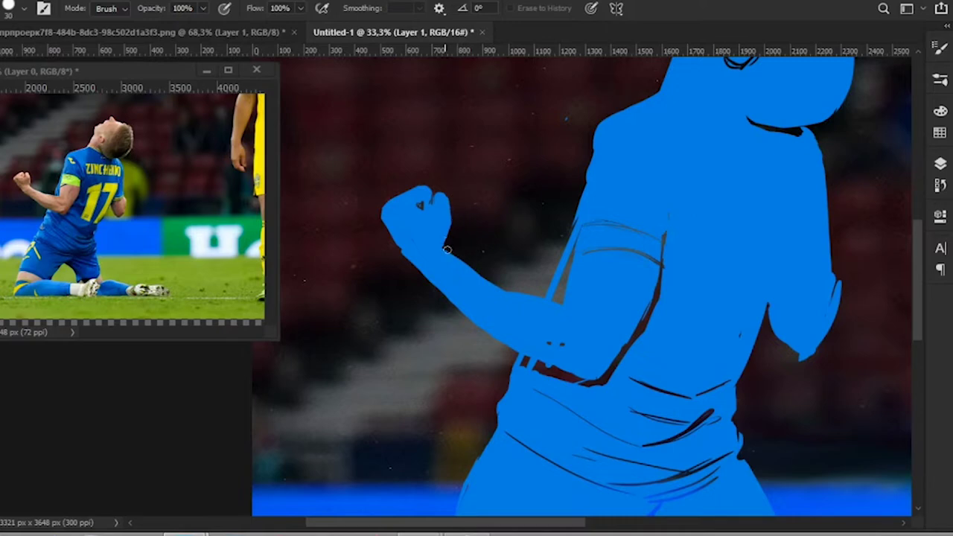
key(b)
key(ctrl+minus)
key(ctrl+minus)
key(e)
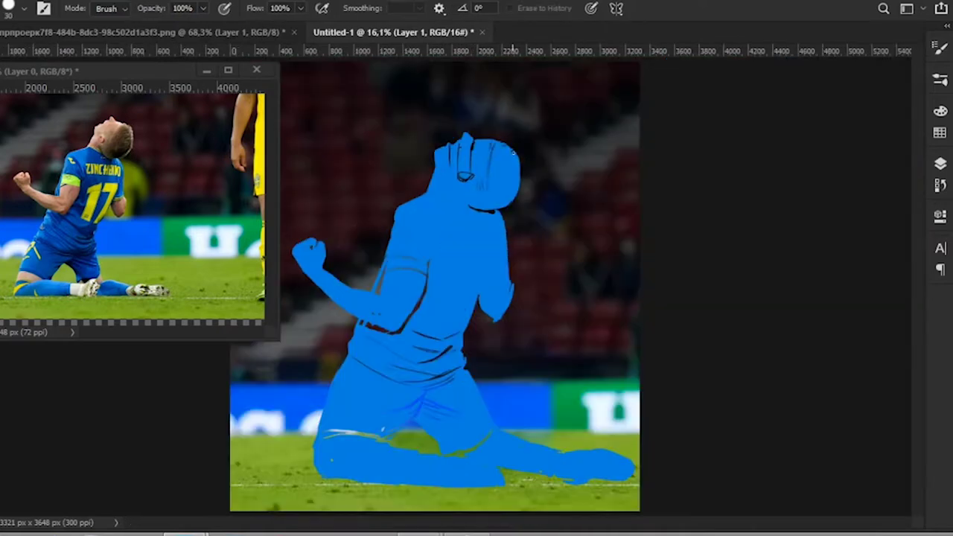
Step: Zoom in on the head, check the reference face and erase the stray black stroke
key(b)
scroll(447, 164, up, 5)
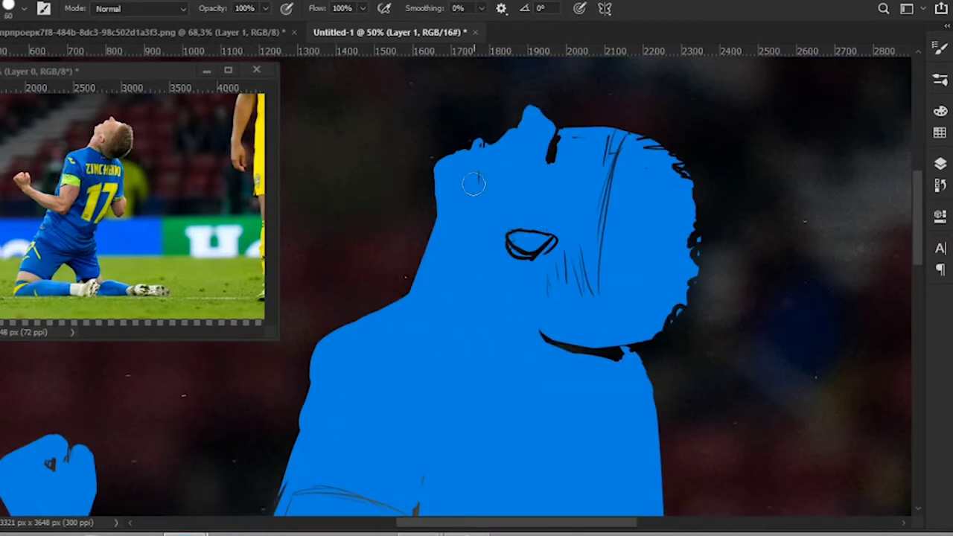
scroll(104, 195, up, 5)
drag(105, 134, 82, 312)
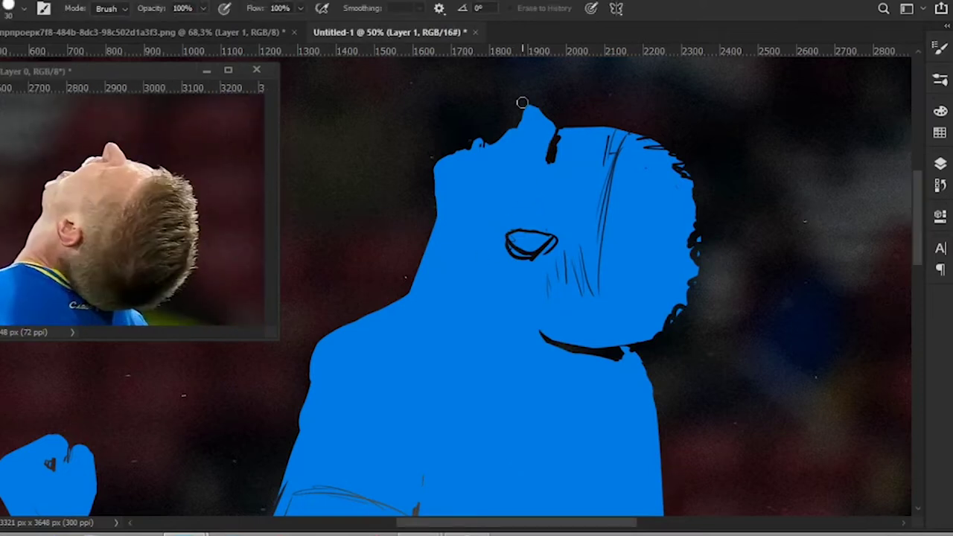
key(e)
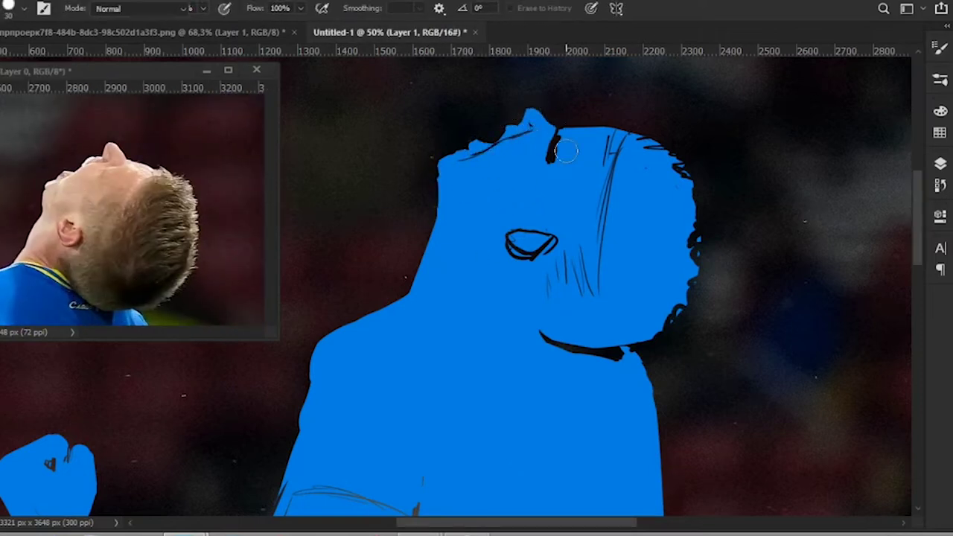
drag(551, 131, 553, 160)
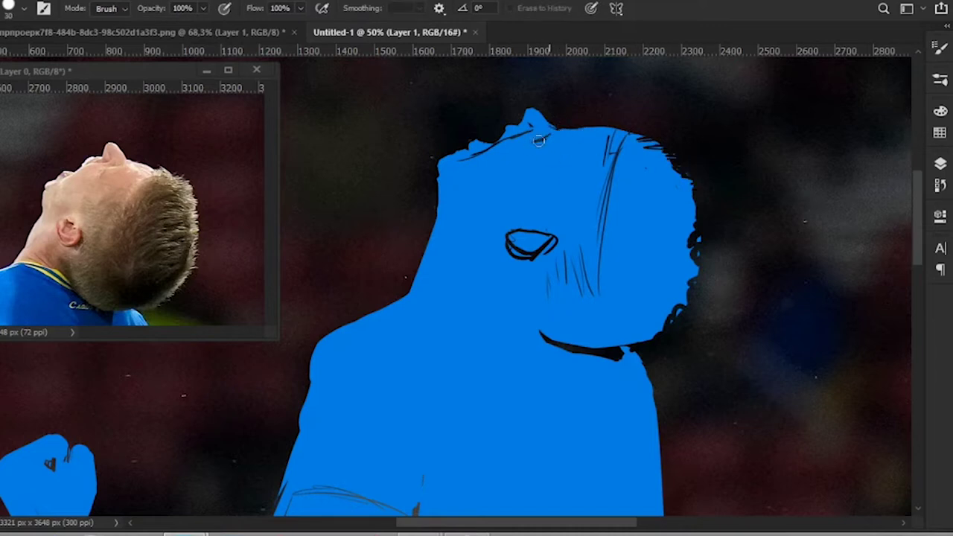
Step: Draw the eye outline, hatching on the back of the head and a neck-to-shoulder line
drag(504, 225, 555, 253)
mouse_move(608, 156)
mouse_down()
mouse_move(595, 222)
mouse_move(545, 231)
mouse_up()
drag(677, 216, 565, 261)
drag(670, 262, 577, 305)
scroll(445, 221, down, 2)
drag(414, 217, 585, 282)
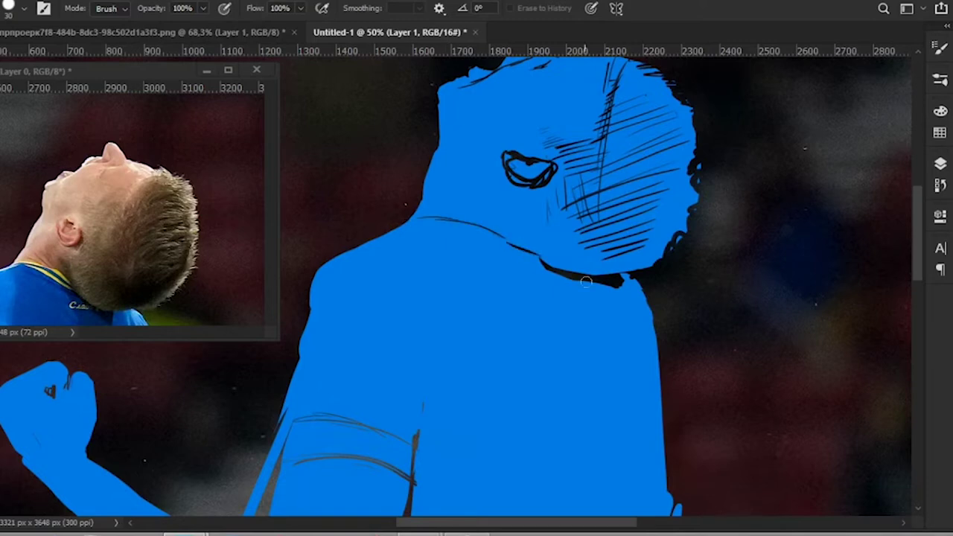
key(b)
key(ctrl+0)
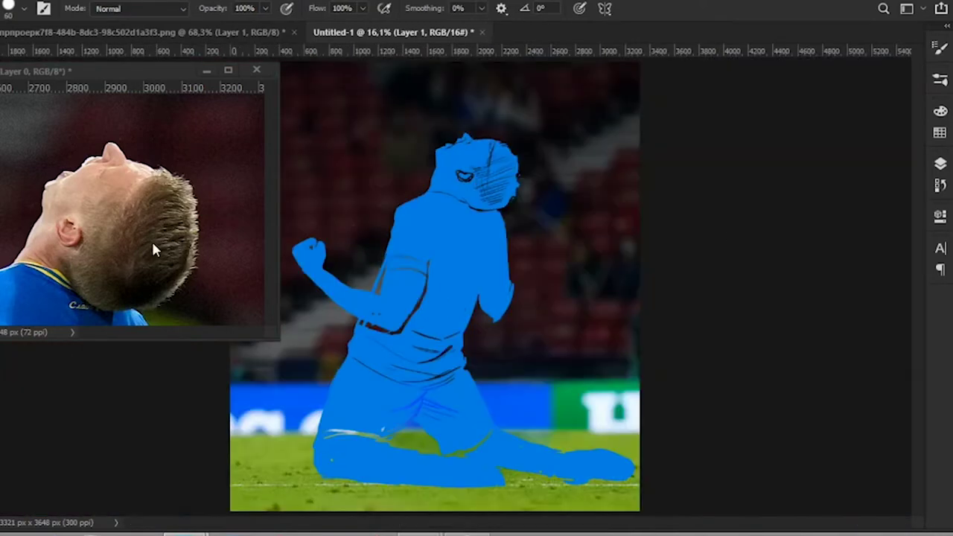
scroll(151, 239, down, 5)
Step: Paint dark blue shadow over the chest and shoulder, extending down the torso to the waist
drag(276, 212, 238, 213)
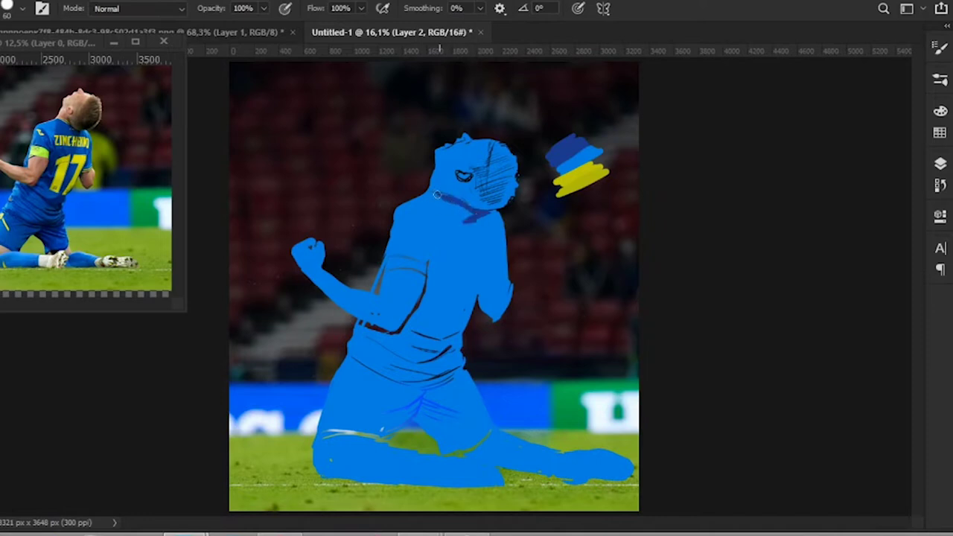
mouse_move(421, 225)
mouse_down()
mouse_move(445, 221)
mouse_move(417, 309)
mouse_move(439, 335)
mouse_up()
mouse_move(424, 294)
mouse_down()
mouse_move(460, 300)
mouse_move(428, 328)
mouse_up()
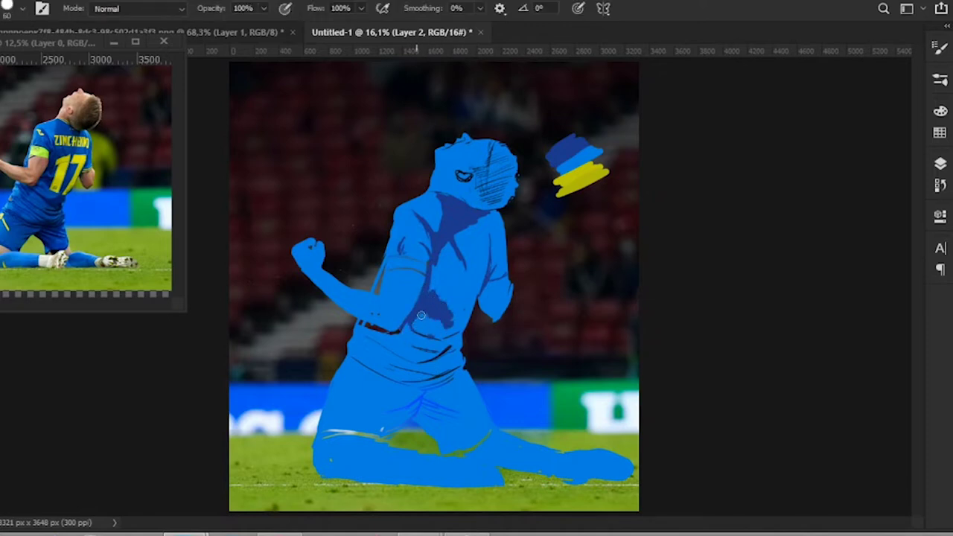
alt+click(419, 304)
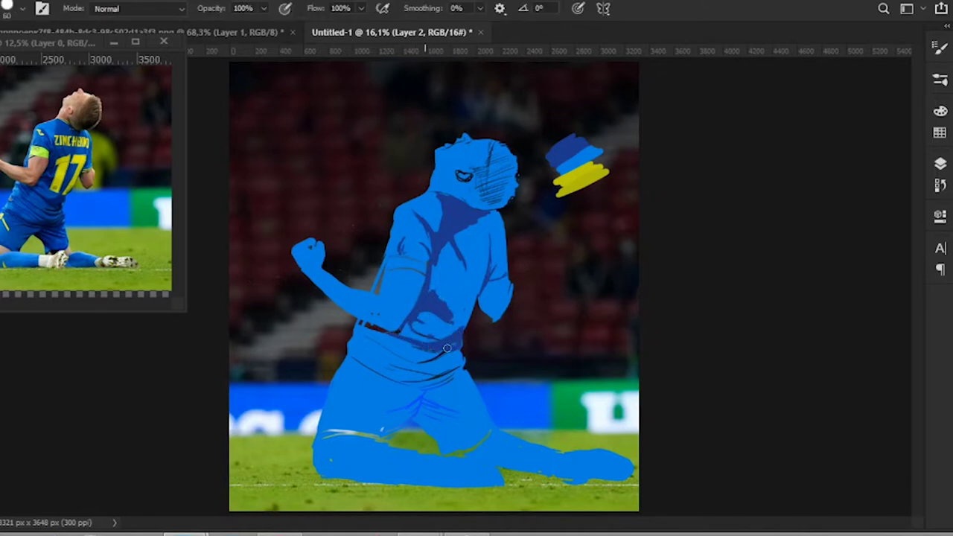
alt+click(461, 268)
mouse_move(445, 304)
mouse_down()
mouse_move(443, 253)
mouse_move(446, 281)
mouse_up()
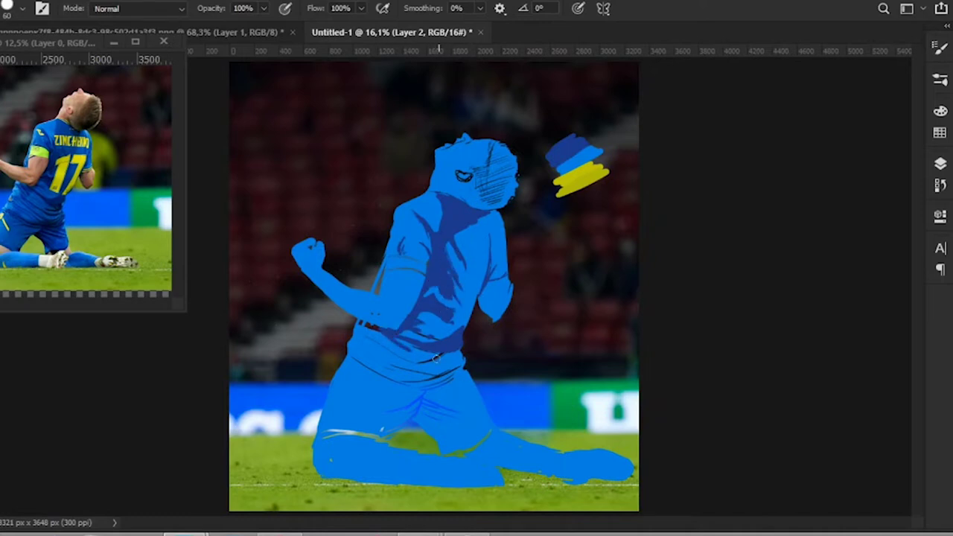
Step: Shade the waist and belt darker, with faint hatches on the lower torso and knees
mouse_move(377, 331)
mouse_down()
mouse_move(454, 355)
mouse_move(416, 362)
mouse_move(469, 375)
mouse_up()
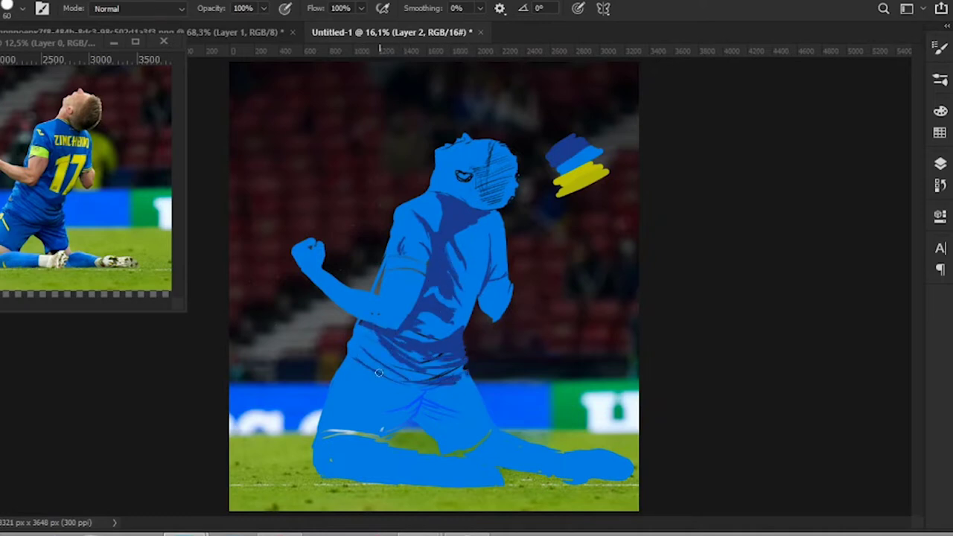
drag(372, 372, 465, 389)
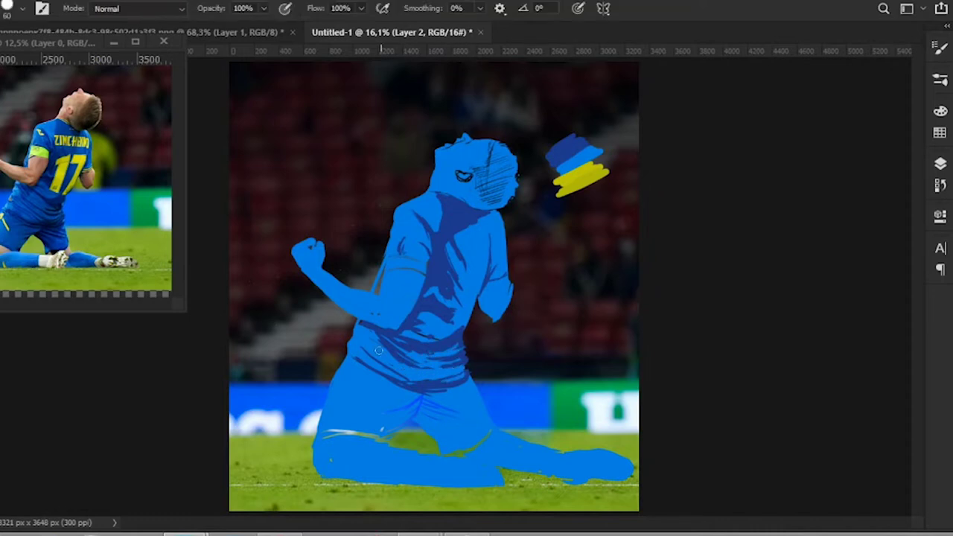
drag(420, 403, 381, 402)
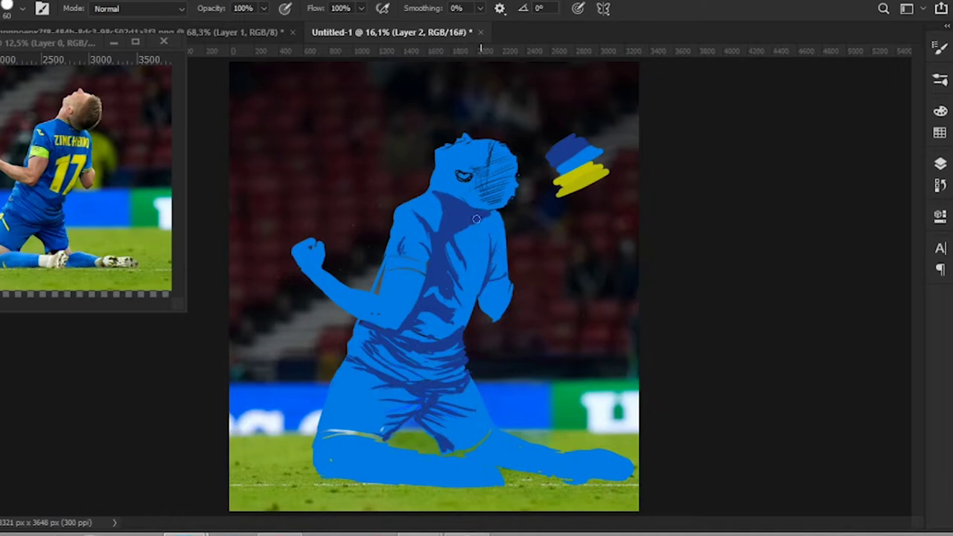
drag(365, 446, 421, 411)
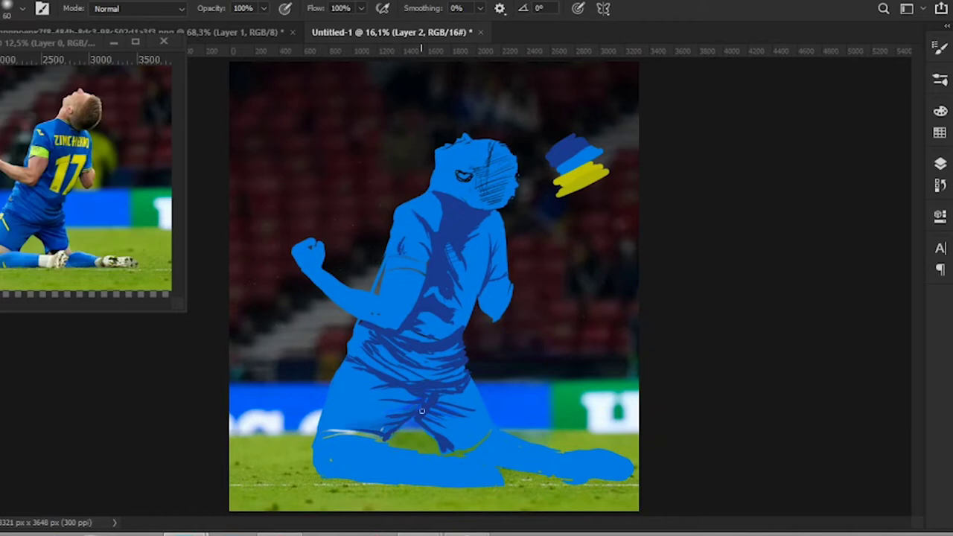
Step: Sample the dark blue shadow and cover the light line near the knees and leg
alt+click(437, 204)
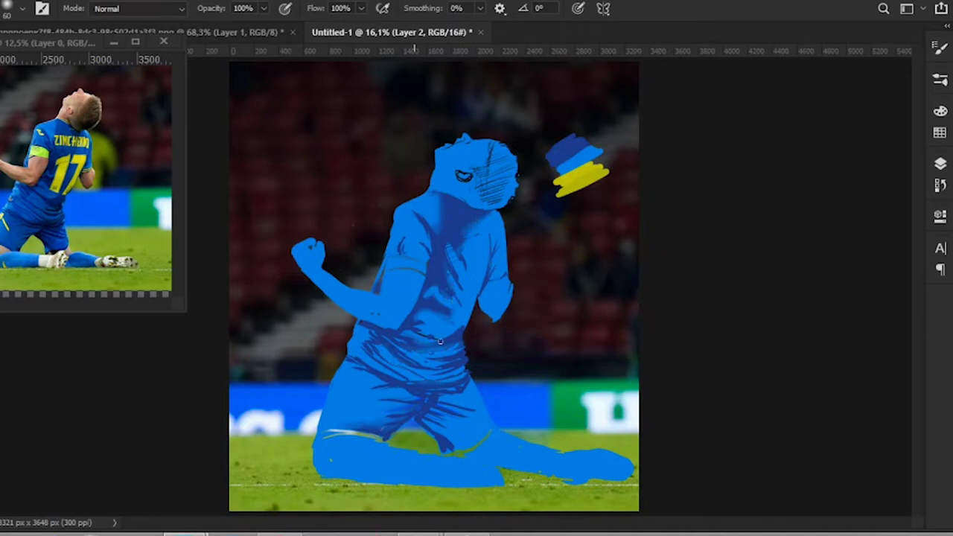
alt+click(450, 410)
drag(393, 436, 335, 432)
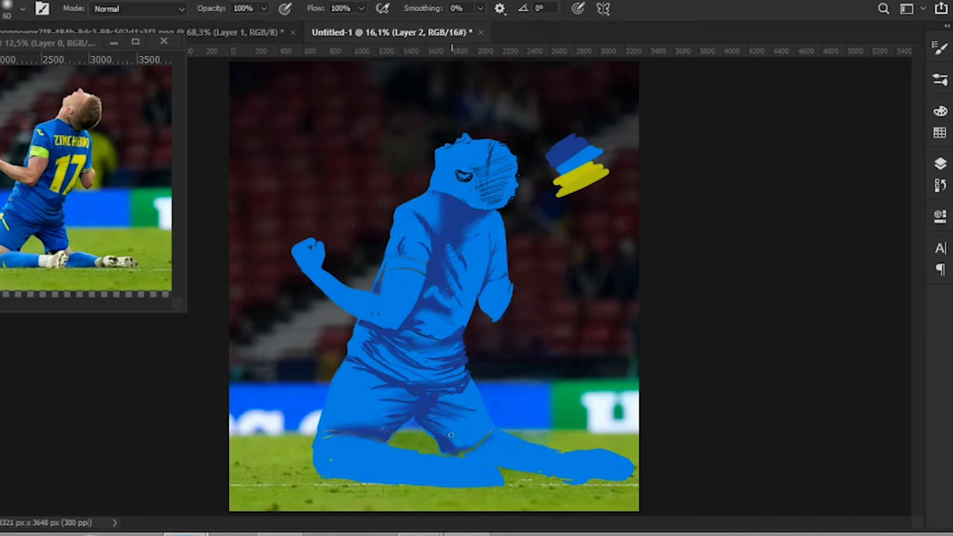
alt+click(360, 439)
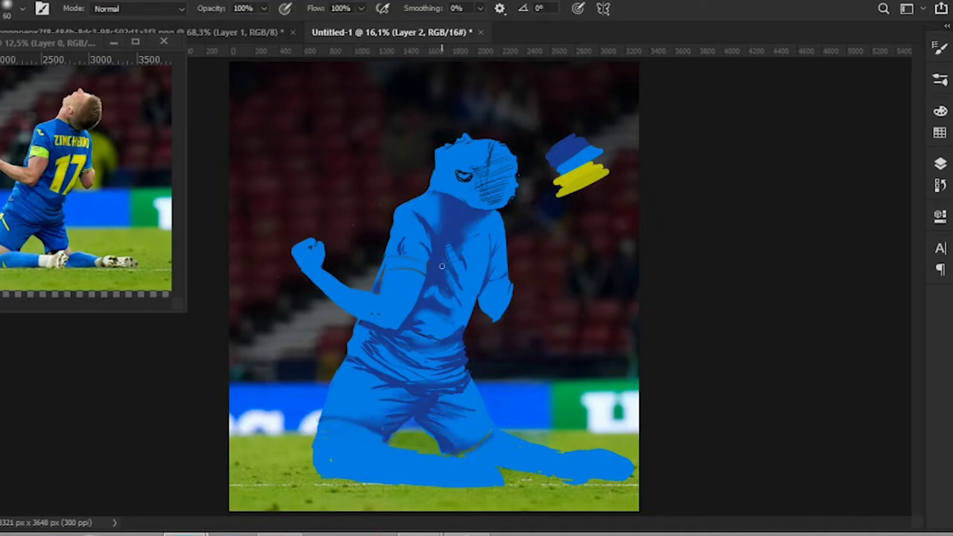
click(11, 8)
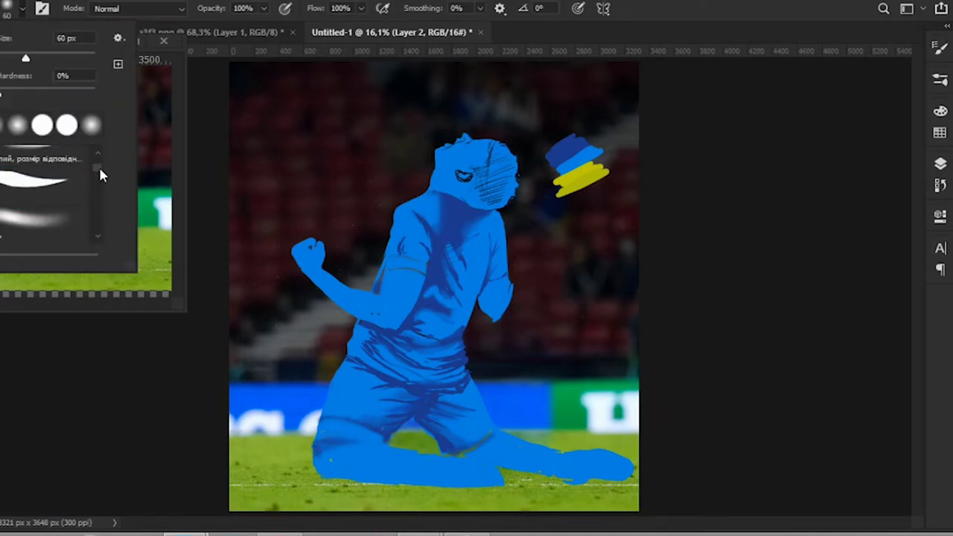
click(385, 439)
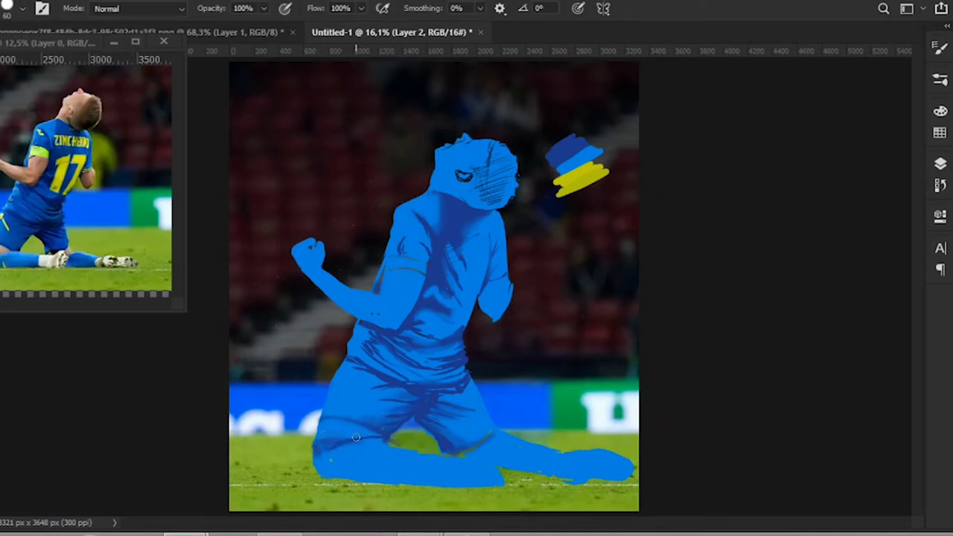
alt+click(395, 432)
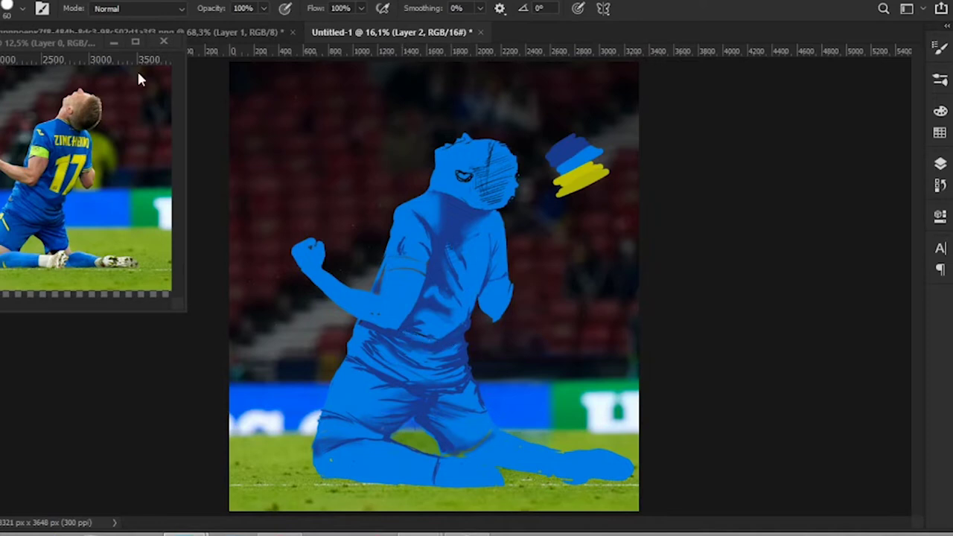
drag(535, 439, 498, 447)
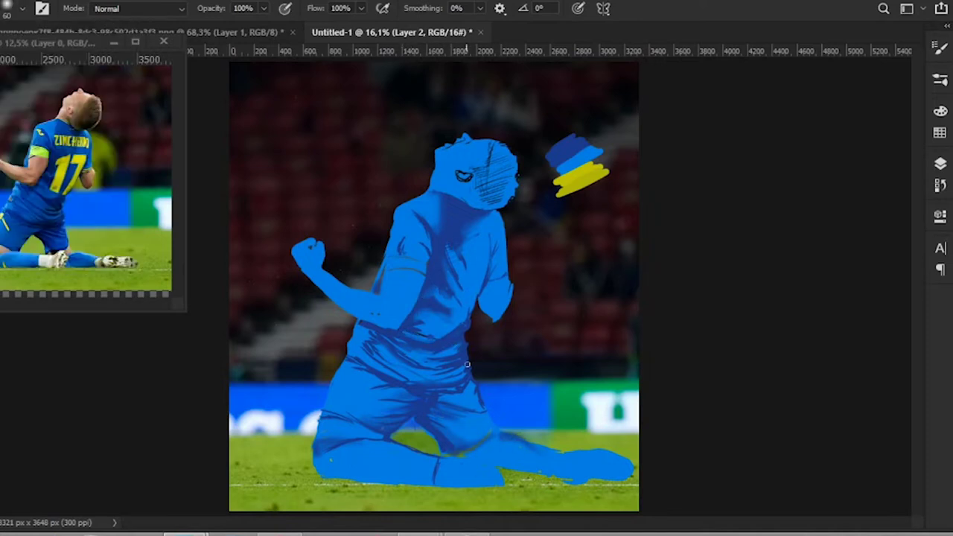
Step: Enlarge the brush to 200 and paint broad darker blue over the torso and lower leg
key(bracketright)
key(bracketright)
key(bracketright)
drag(467, 364, 408, 221)
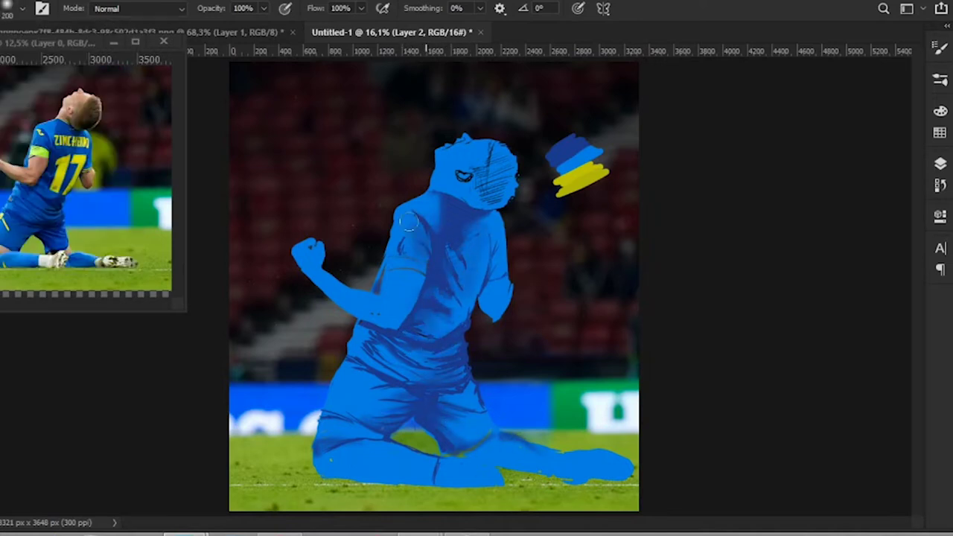
key(bracketright)
key(bracketright)
key(bracketright)
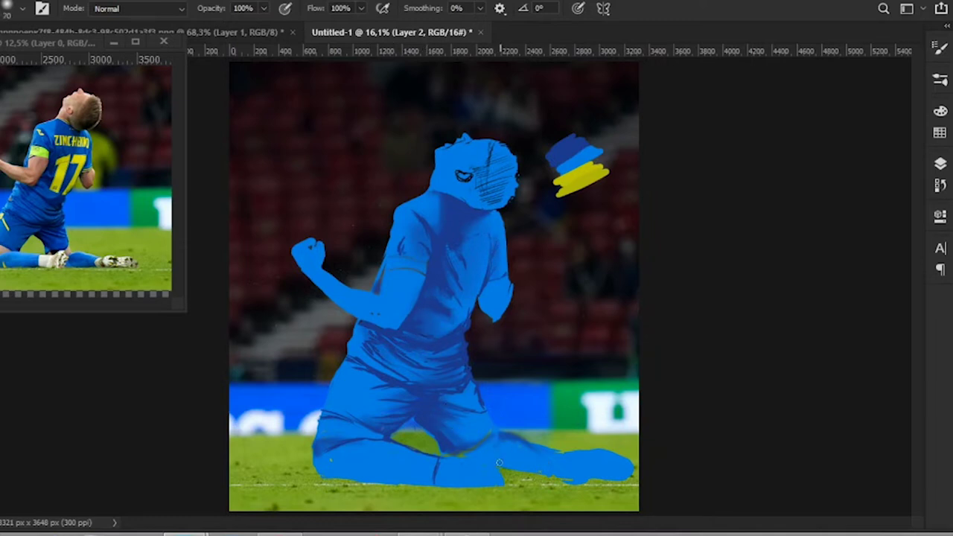
drag(499, 462, 567, 460)
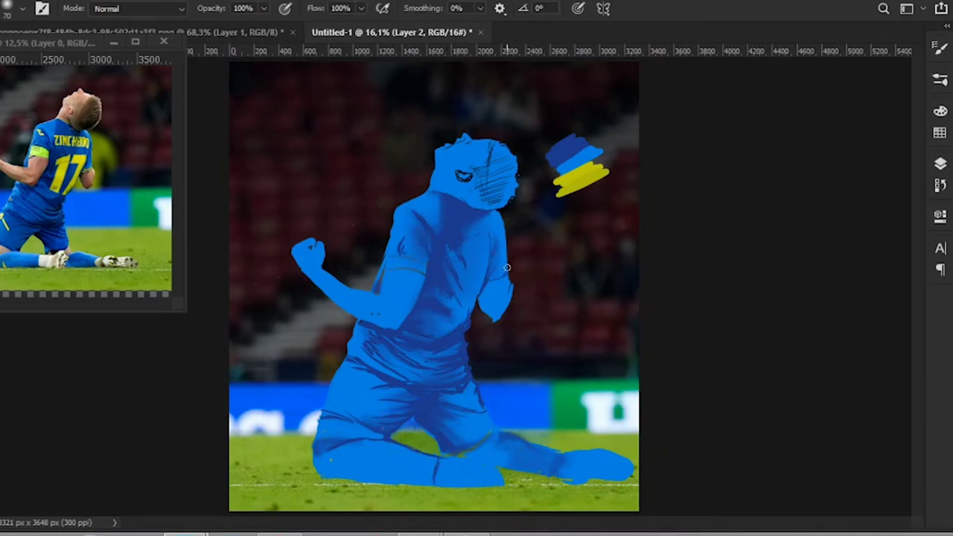
Step: Add a new empty Layer 3 for the kit lettering
click(939, 163)
click(850, 504)
click(939, 163)
Step: Zoom in and paint the yellow letters Z and I on the shirt back
click(15, 8)
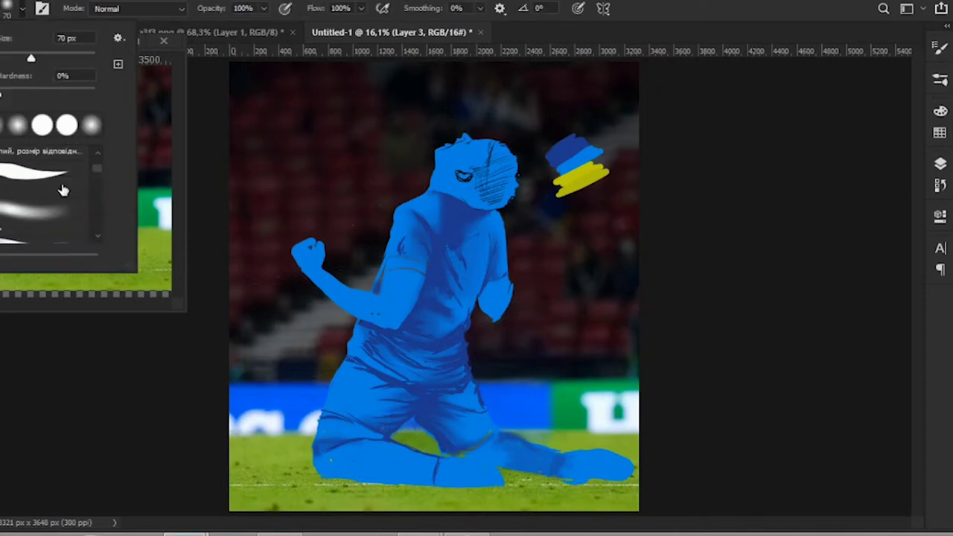
key(Escape)
scroll(402, 316, up, 1)
scroll(432, 227, up, 1)
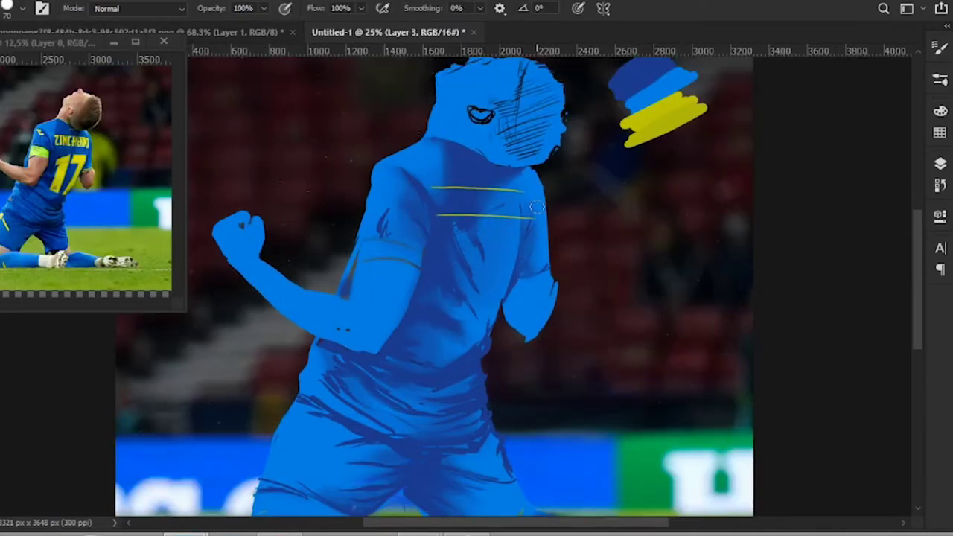
scroll(484, 245, up, 1)
drag(440, 269, 454, 278)
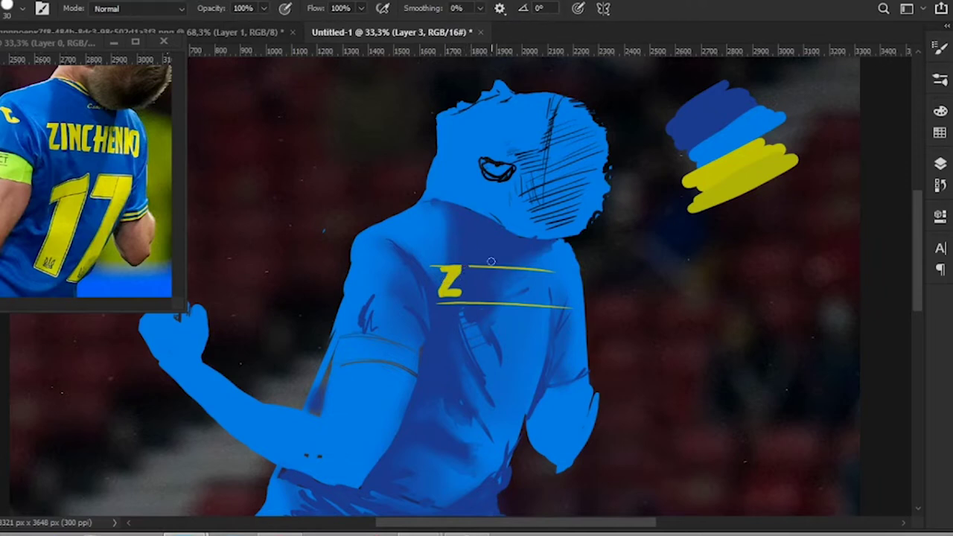
mouse_move(462, 267)
mouse_down()
mouse_move(464, 295)
mouse_move(492, 267)
mouse_up()
Step: Erase the yellow guide line under ZINCHENKO and sample the shirt's blue
key(e)
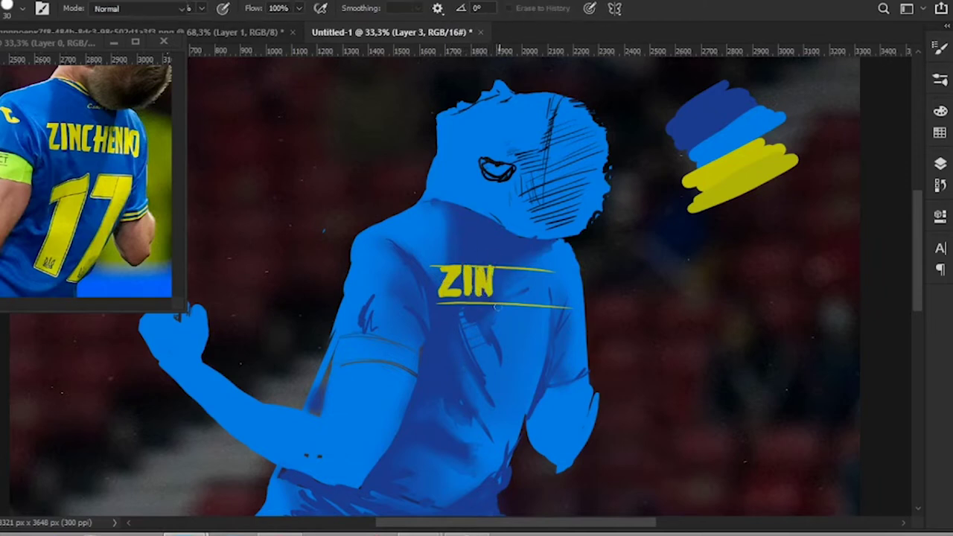
key(b)
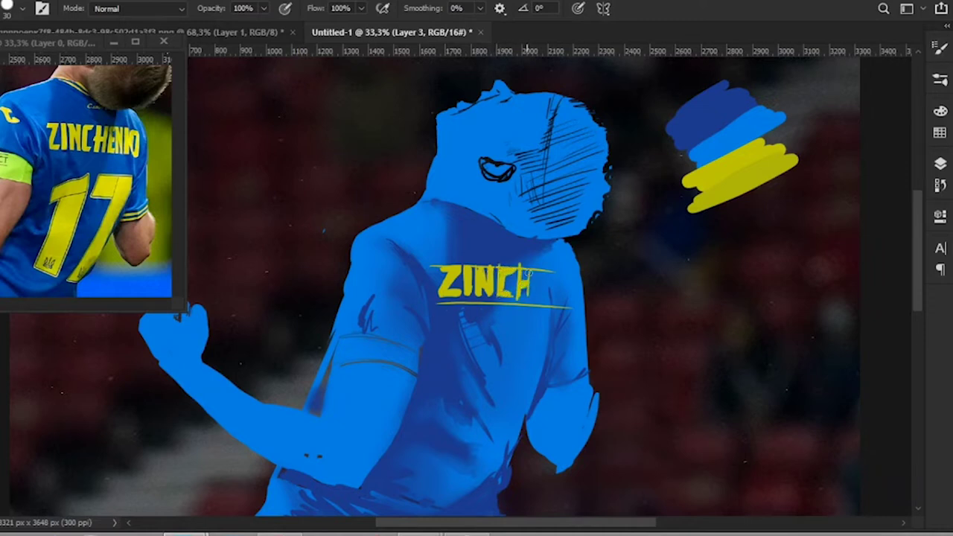
key(e)
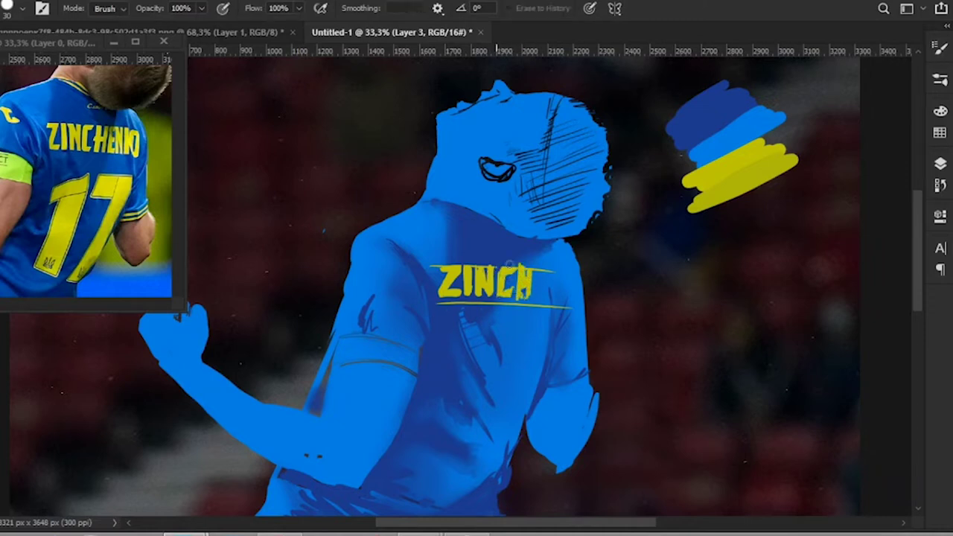
key(b)
key(e)
key(b)
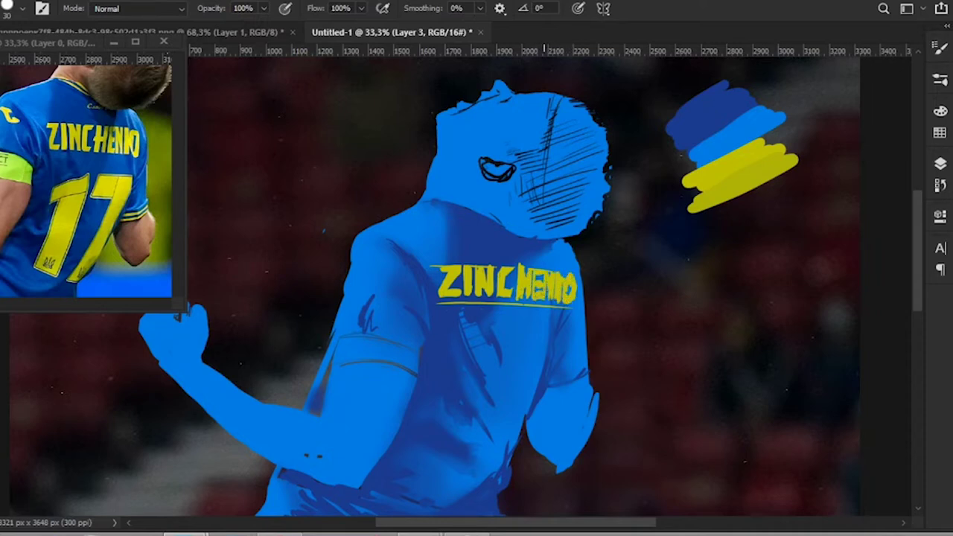
key(e)
drag(437, 305, 572, 305)
key(b)
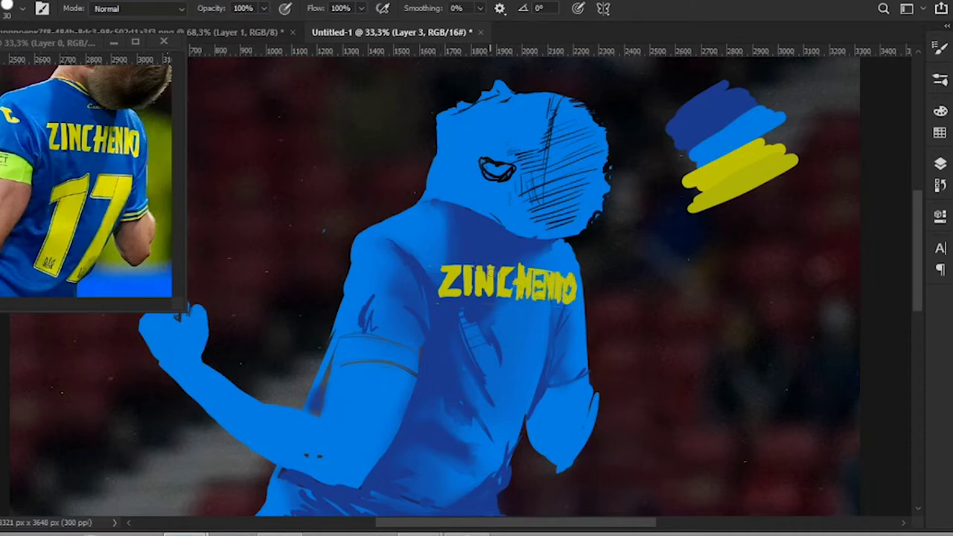
key(e)
key(b)
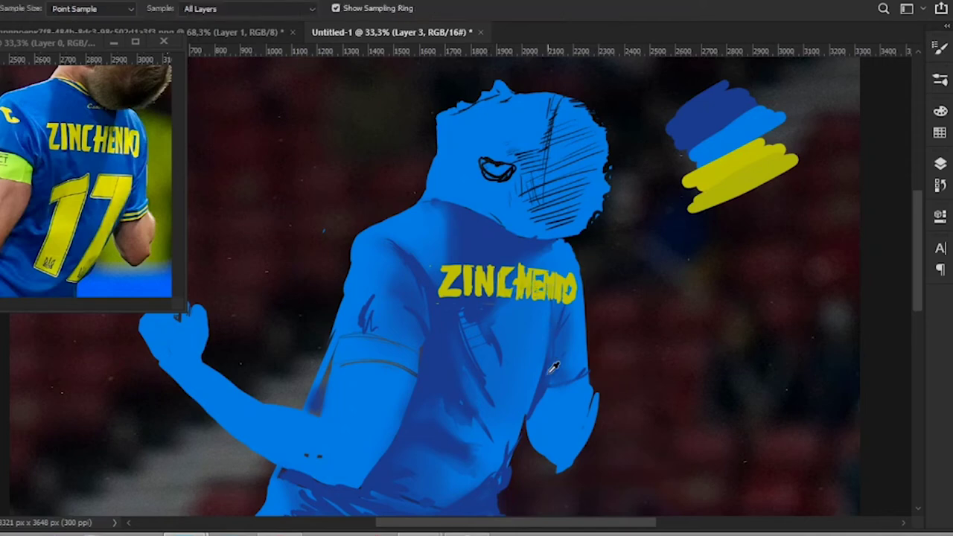
alt+click(549, 363)
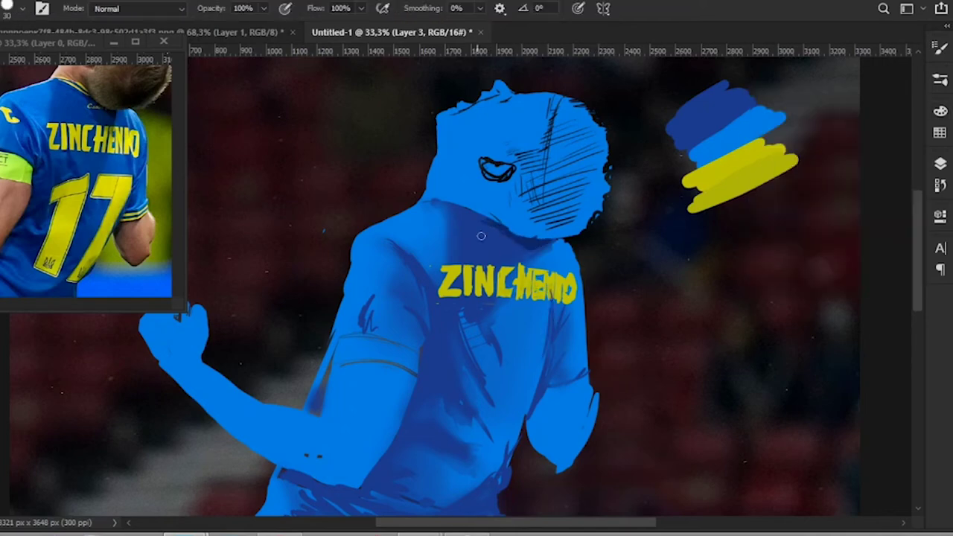
Step: Brush dark blue fold strokes across the waist and lower hip
scroll(446, 372, down, 1)
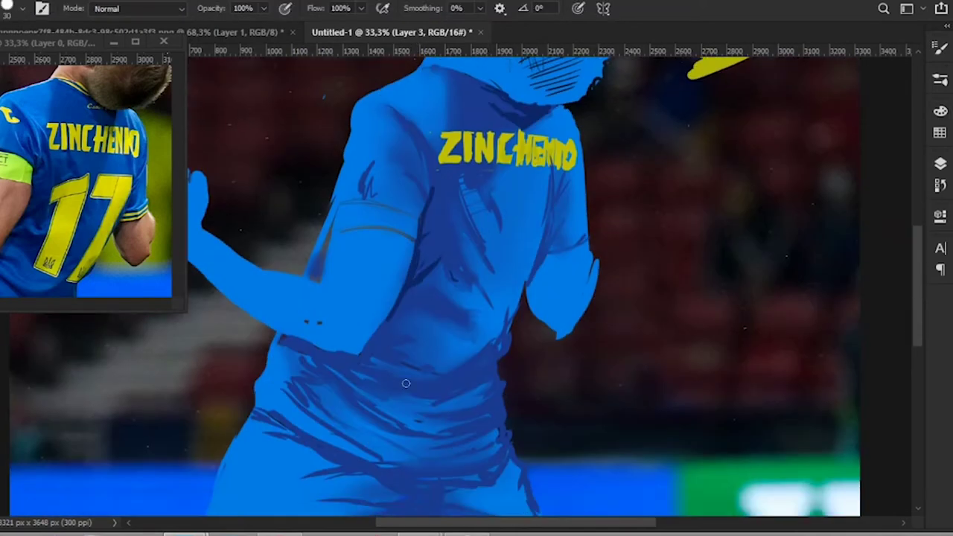
scroll(461, 343, down, 1)
scroll(474, 325, down, 1)
drag(497, 318, 433, 341)
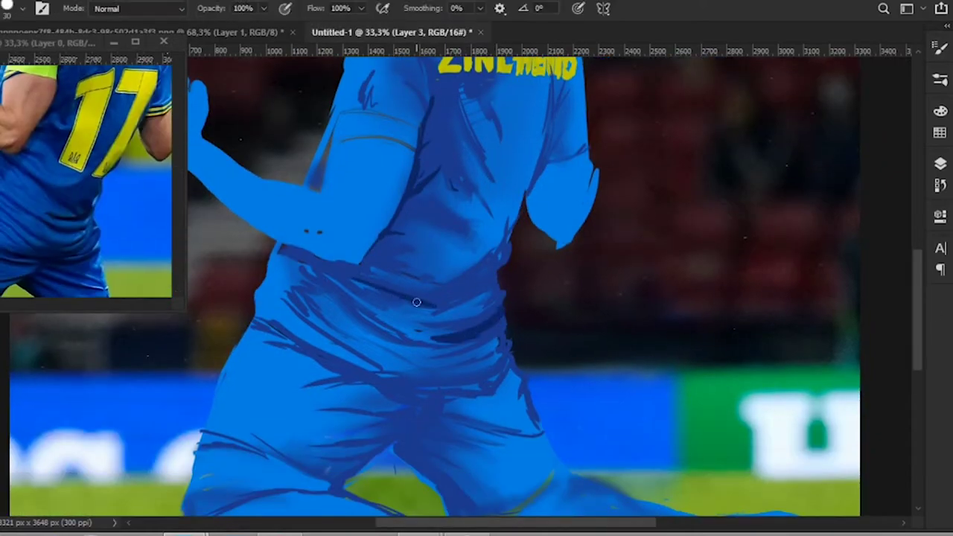
drag(298, 339, 449, 399)
drag(498, 348, 334, 376)
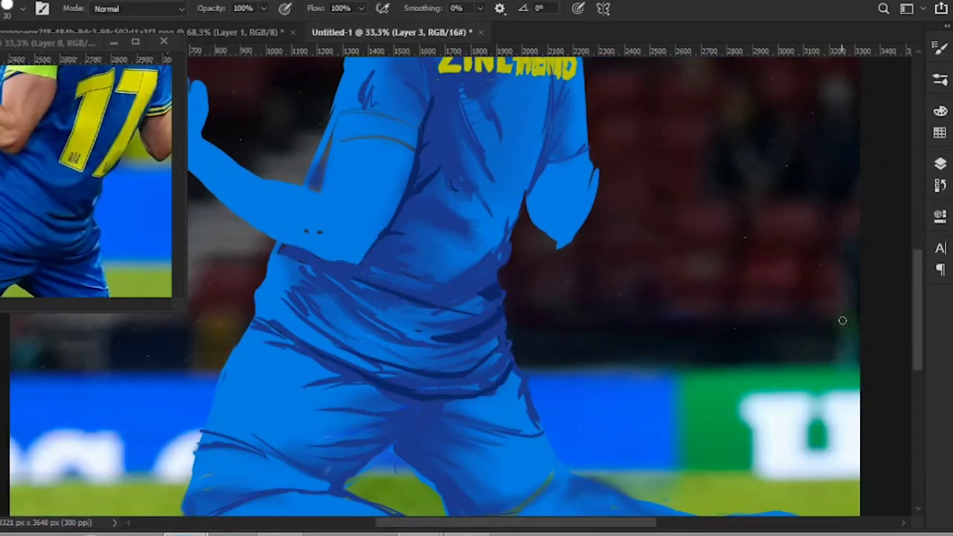
Step: Add more dark blue folds across the shorts
scroll(843, 320, down, 2)
mouse_move(454, 332)
mouse_down()
mouse_move(395, 393)
mouse_move(443, 400)
mouse_move(450, 292)
mouse_move(331, 305)
mouse_up()
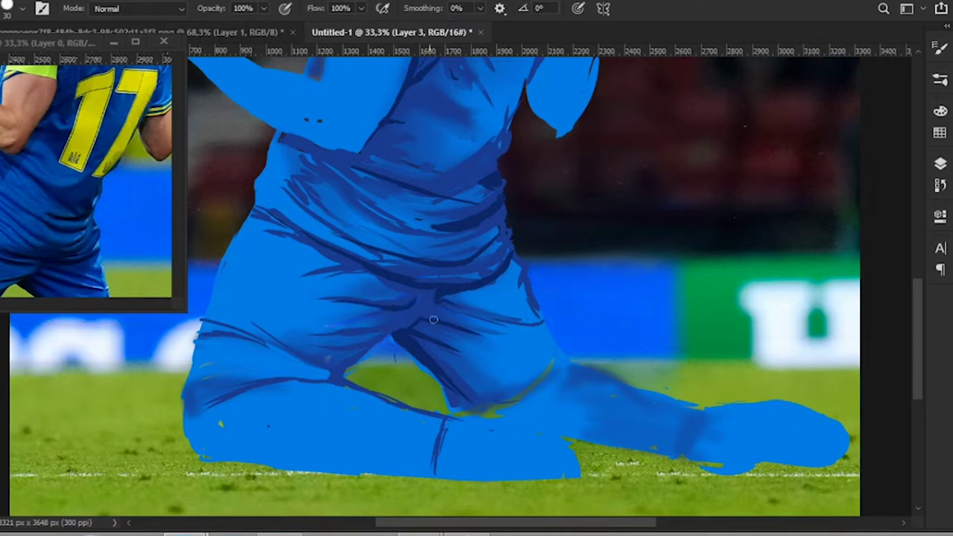
drag(424, 307, 376, 344)
scroll(85, 179, down, 3)
scroll(372, 298, down, 2)
drag(313, 294, 368, 309)
Step: Erase the bottom edge of the blue figure on Layer 1
key(e)
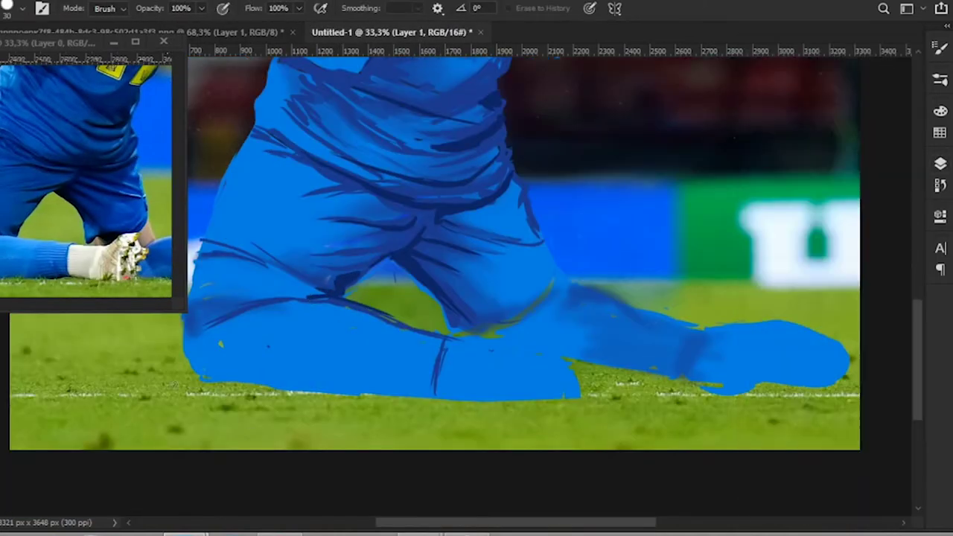
drag(197, 381, 446, 395)
drag(279, 388, 473, 394)
drag(914, 322, 915, 289)
key(b)
Step: Make Layer 2 active and bring the jersey name back into view
key(F7)
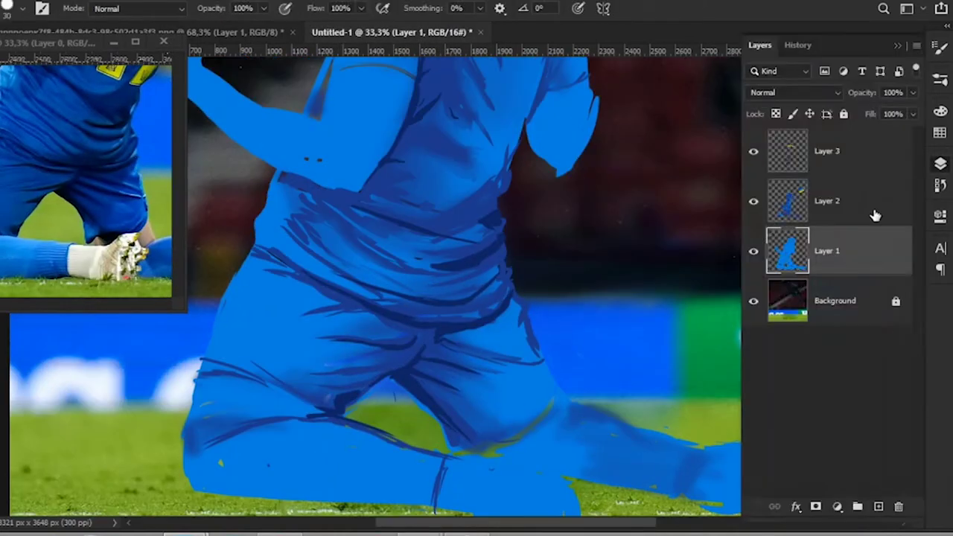
click(872, 201)
key(F7)
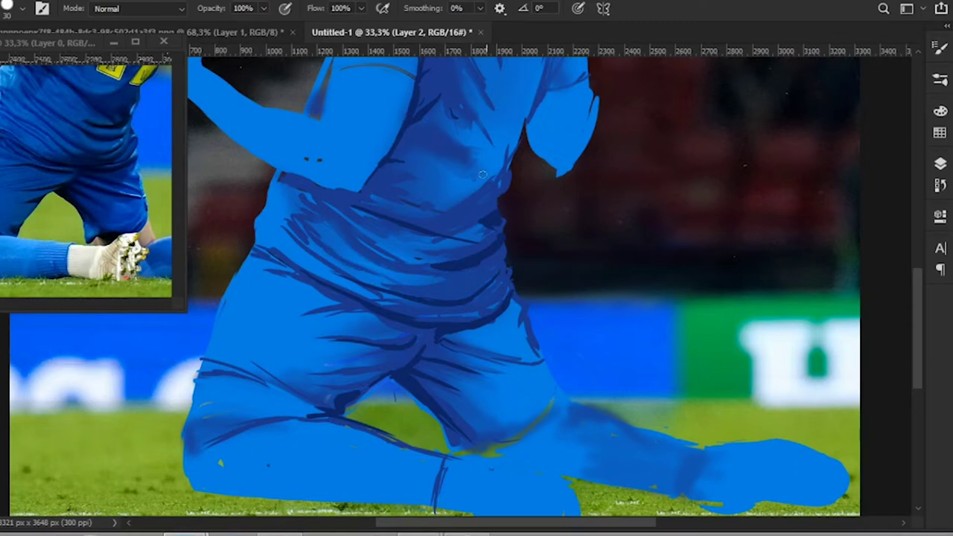
drag(503, 115, 506, 256)
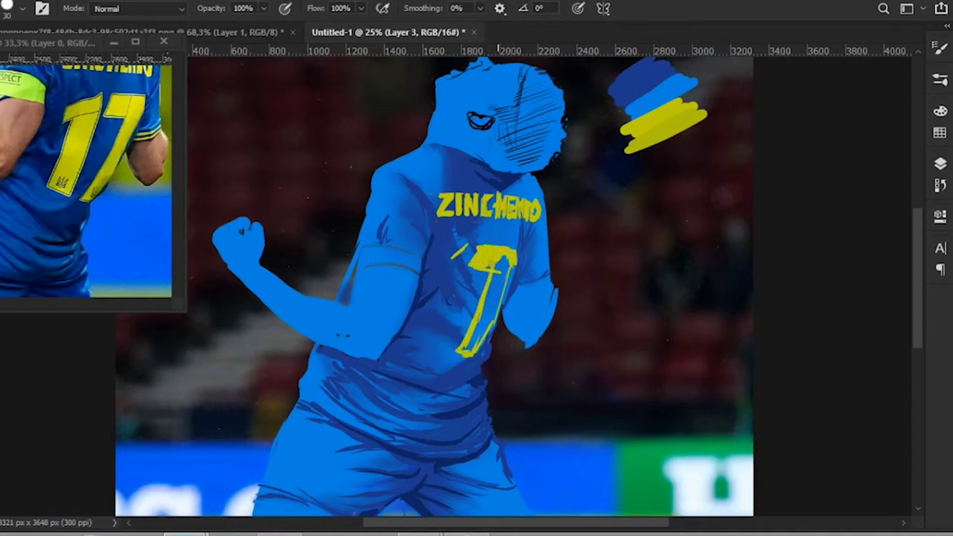
Step: Sketch and fill the yellow 7 and outline the digit 1 of the 17
drag(499, 256, 463, 350)
key(e)
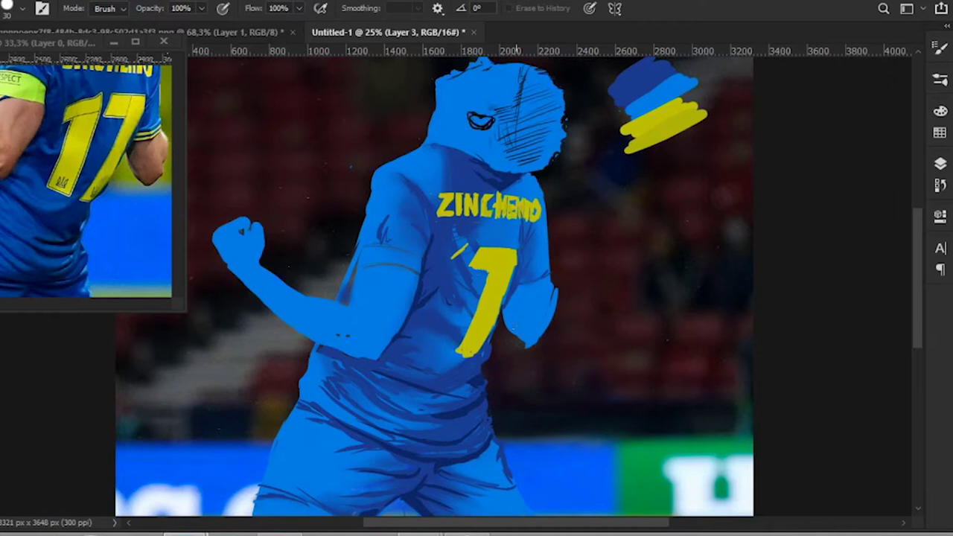
key(b)
drag(466, 244, 446, 324)
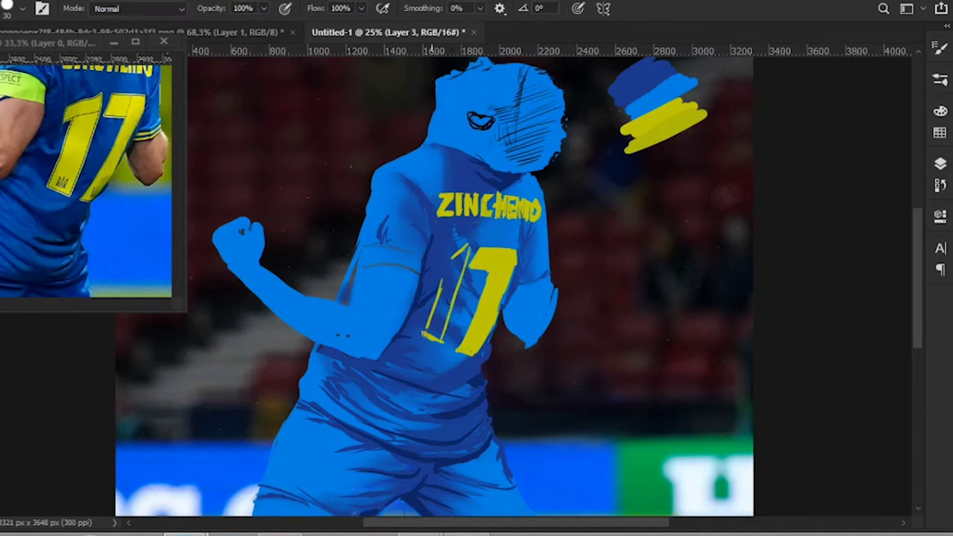
key(e)
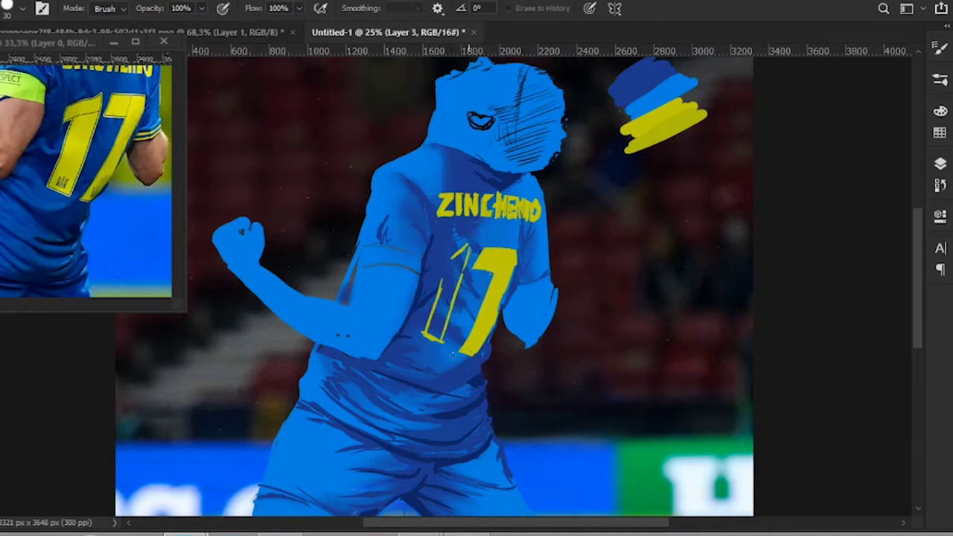
key(b)
drag(473, 245, 446, 344)
Step: Fill the 1 and finish the 17 in solid yellow
key(e)
key(F7)
key(F7)
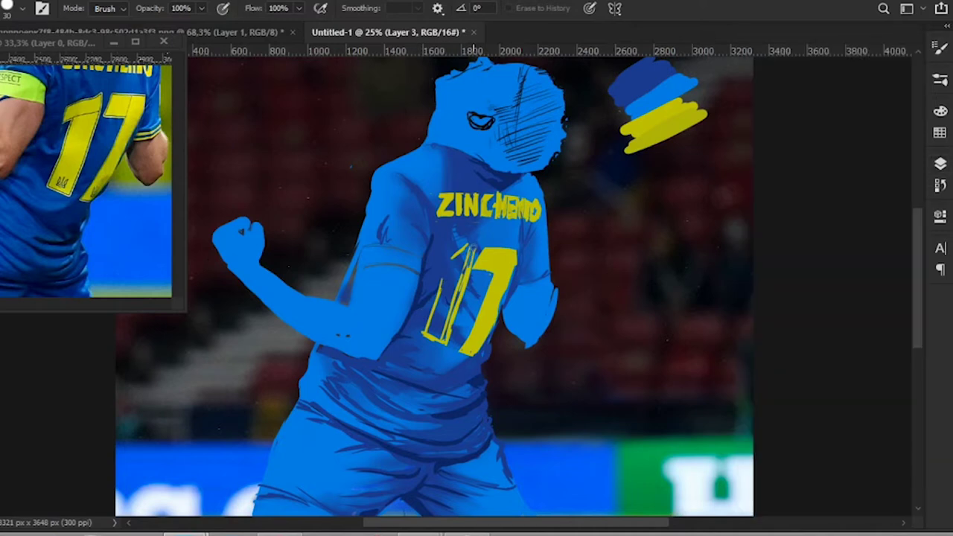
key(b)
drag(465, 253, 439, 342)
drag(450, 275, 432, 344)
key(e)
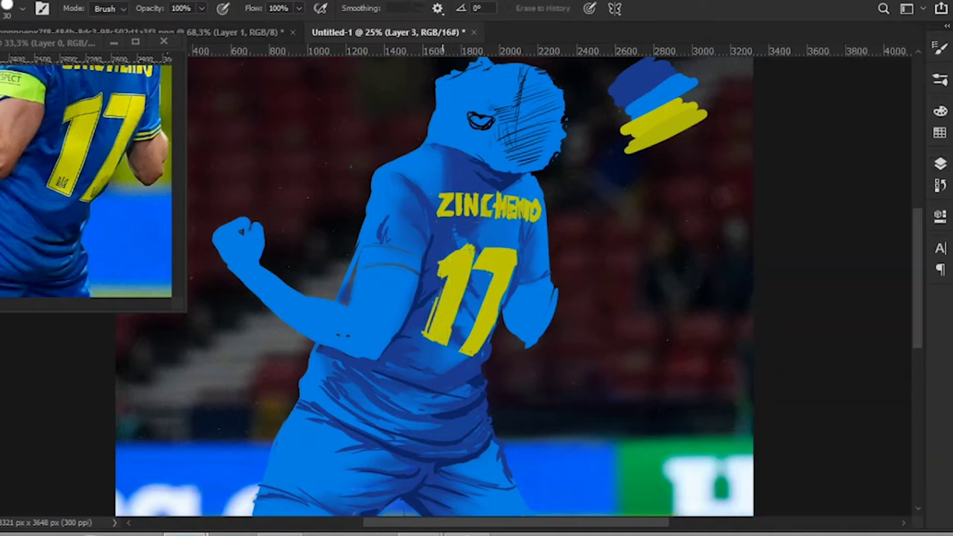
key(b)
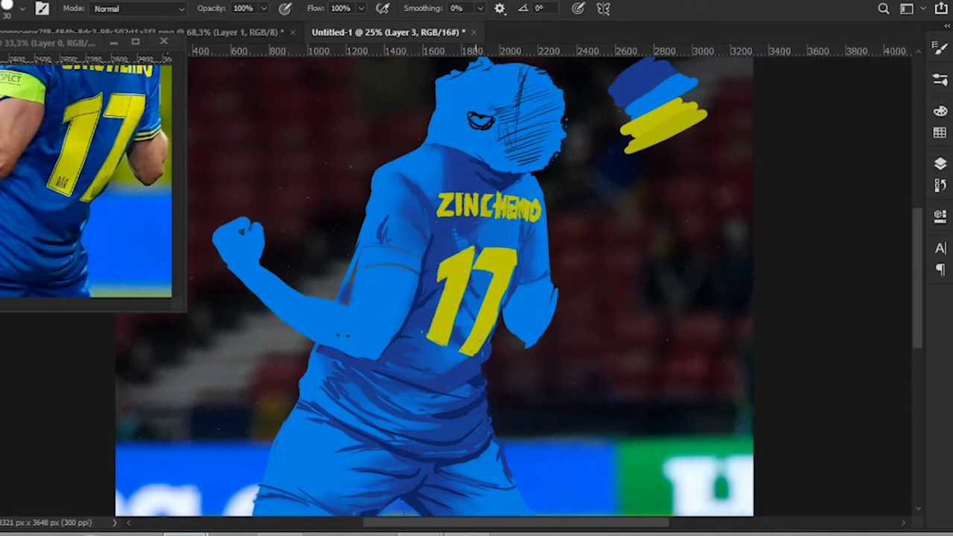
Step: With a smaller brush, add dark strokes to the trident emblem under the 17
ctrl+click(447, 294)
key(bracketleft)
key(bracketleft)
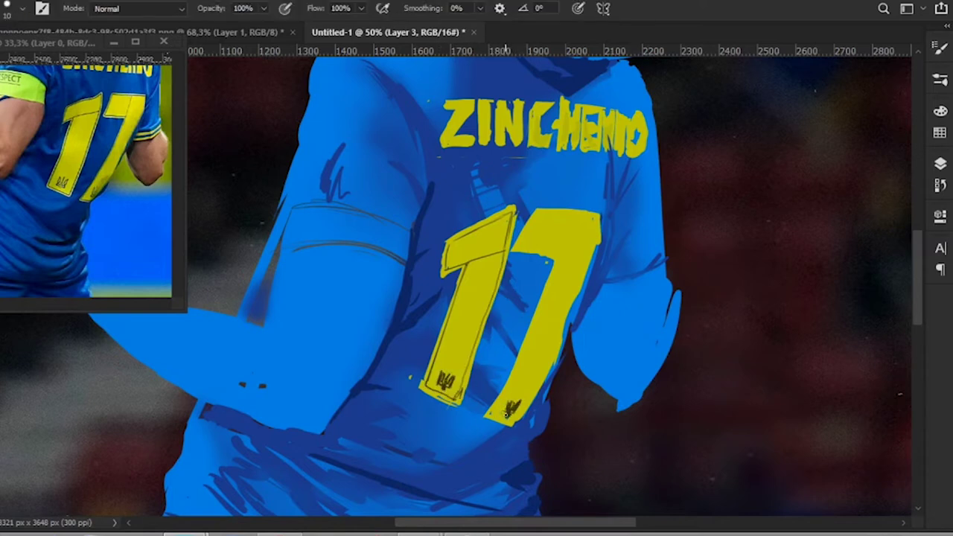
drag(506, 413, 512, 405)
key(e)
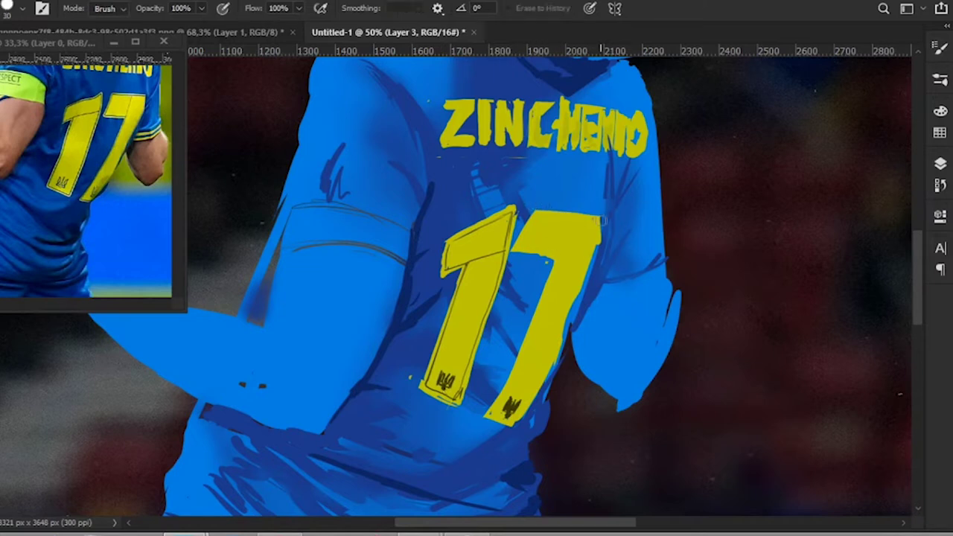
key(b)
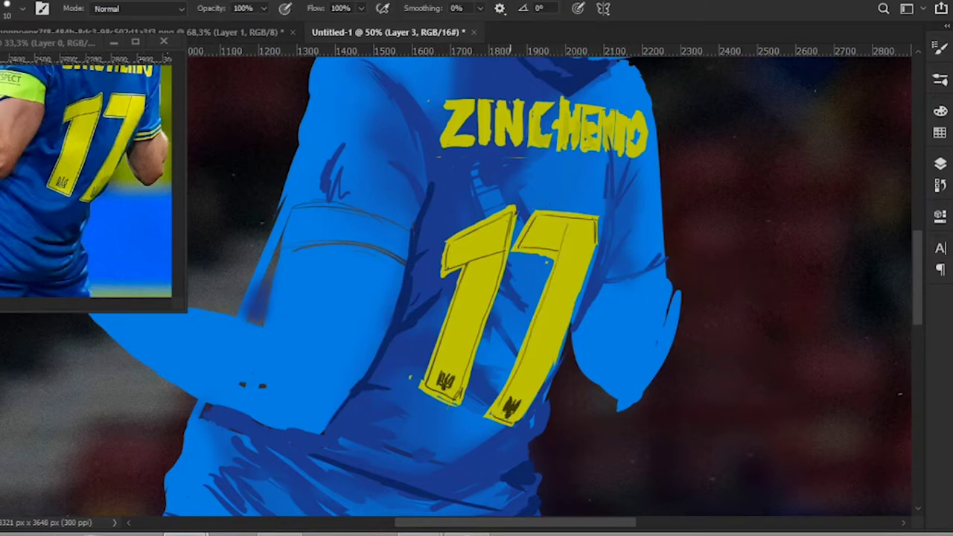
key(ctrl+minus)
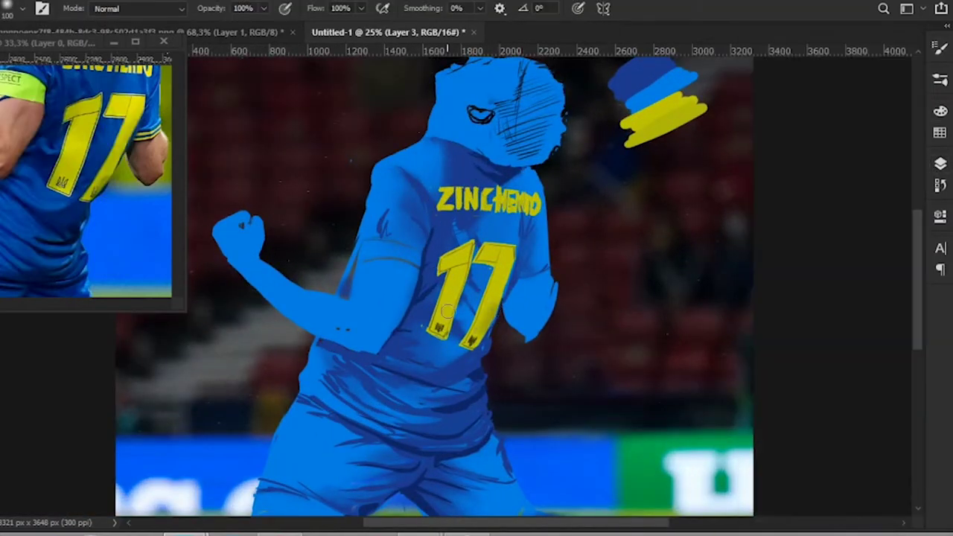
Step: Create a new empty Layer 4
key(e)
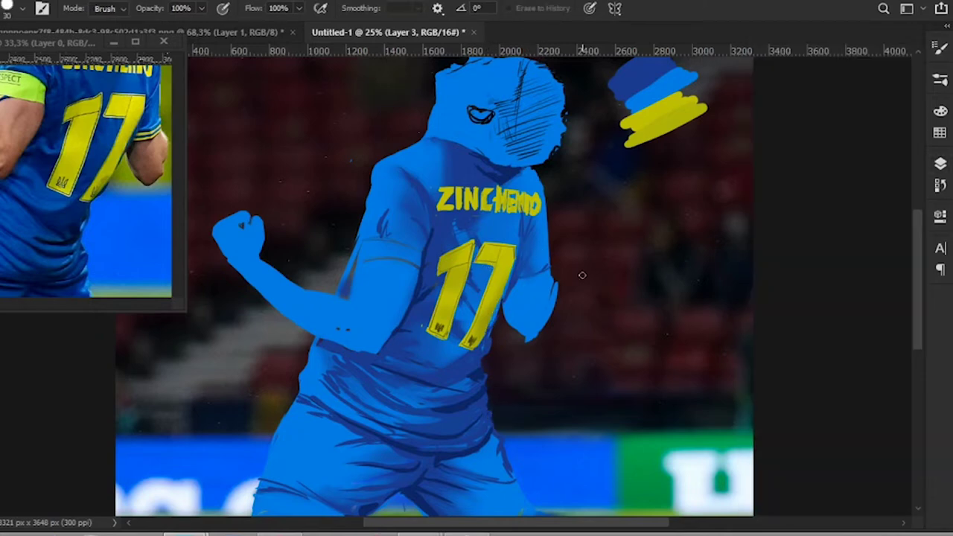
key(b)
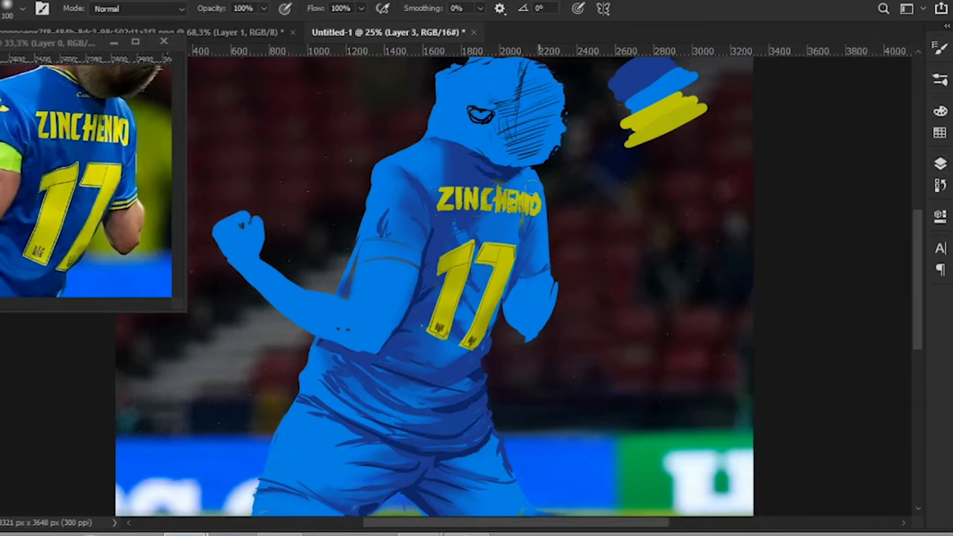
key(F7)
key(ctrl+shift+alt+n)
Step: Paint dark-blue shading along the bottom of the leg
key(F7)
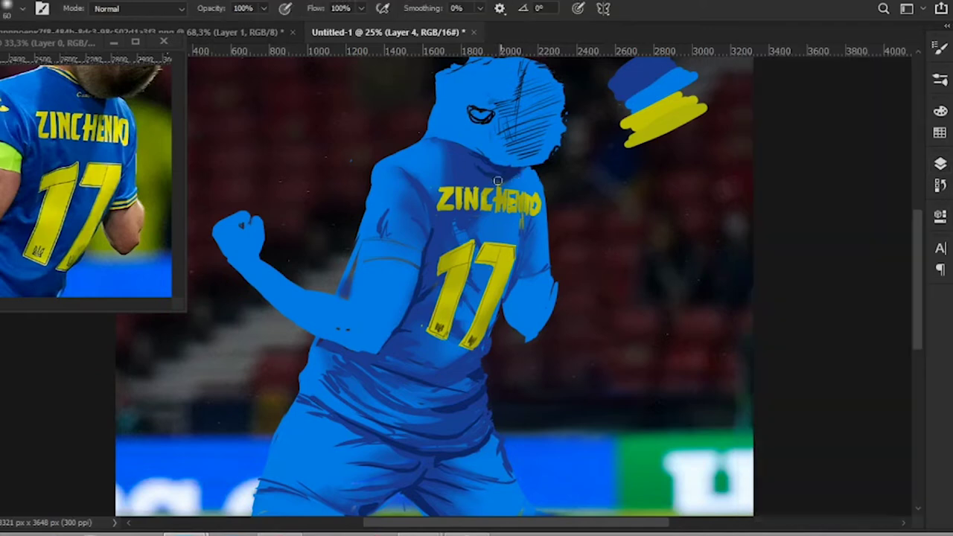
scroll(409, 327, down, 2)
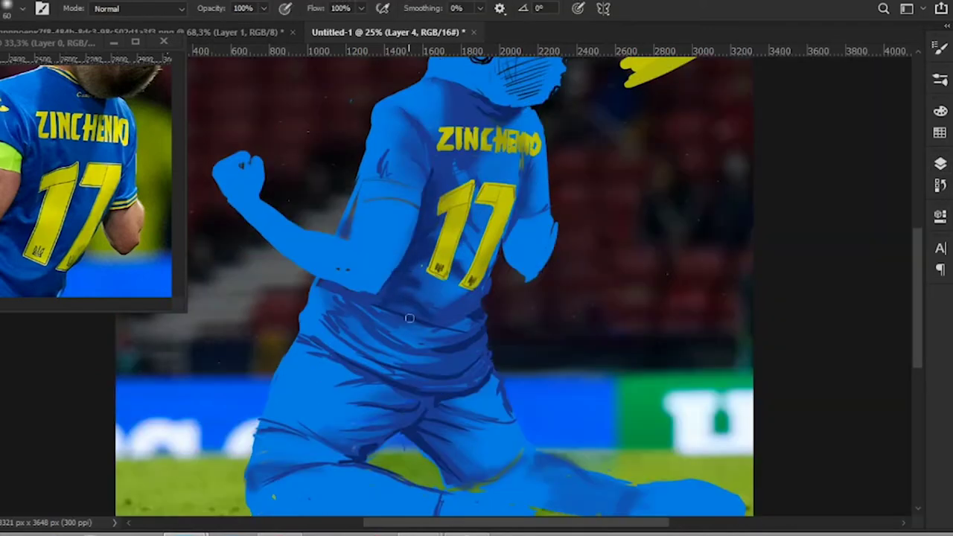
scroll(393, 365, down, 2)
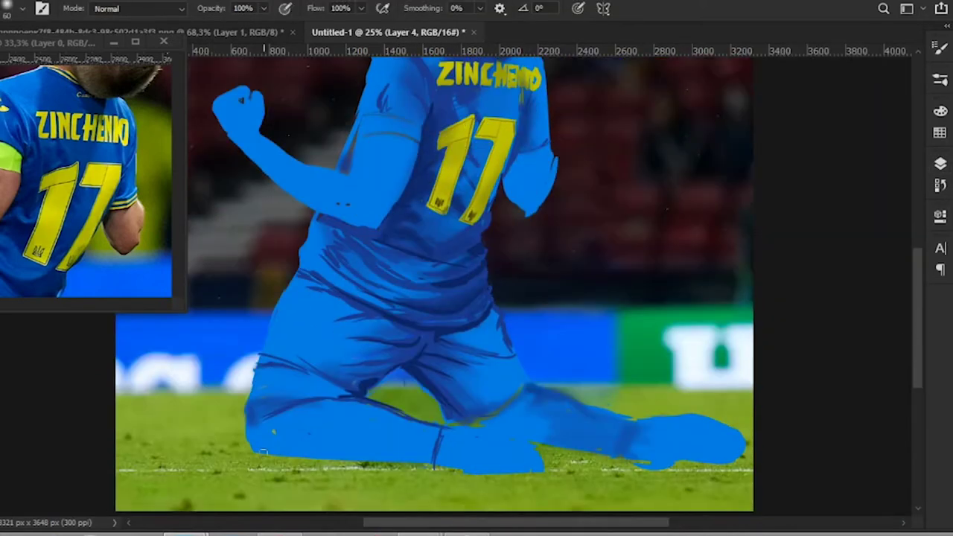
drag(261, 454, 408, 452)
drag(272, 451, 375, 449)
drag(89, 239, 90, 74)
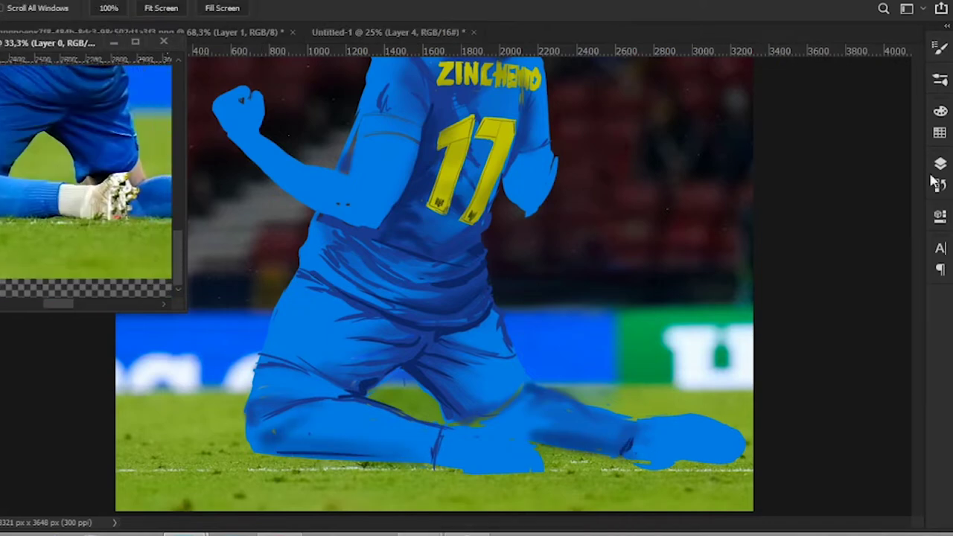
Step: Block in white on the near boot and outline the extended boot in white
drag(441, 448, 467, 462)
drag(491, 421, 521, 467)
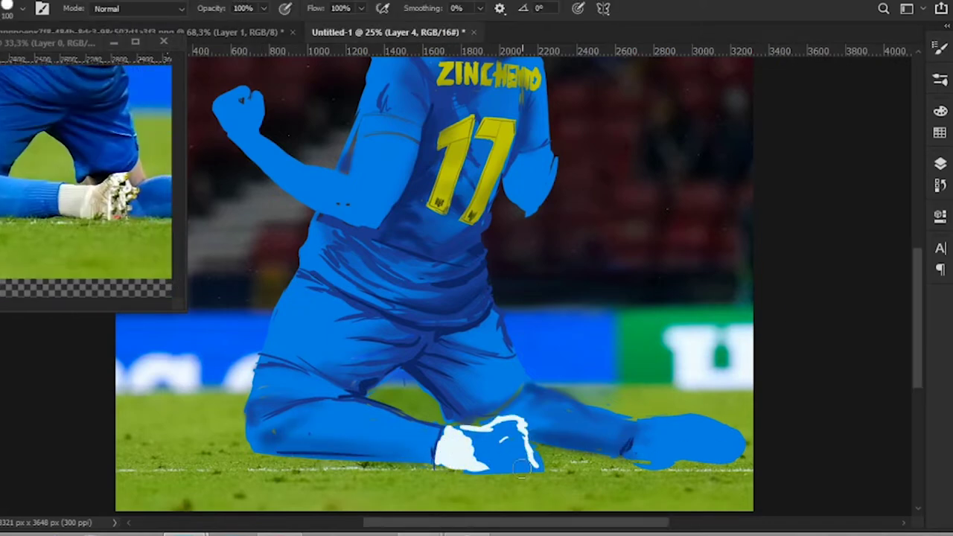
mouse_move(521, 431)
mouse_down()
mouse_move(476, 469)
mouse_move(461, 446)
mouse_move(488, 433)
mouse_up()
drag(149, 186, 44, 186)
mouse_move(636, 428)
mouse_down()
mouse_move(744, 446)
mouse_move(679, 456)
mouse_move(636, 428)
mouse_up()
Step: Erase on Layer 1, then return to Layer 4 for painting
click(939, 163)
click(846, 304)
key(e)
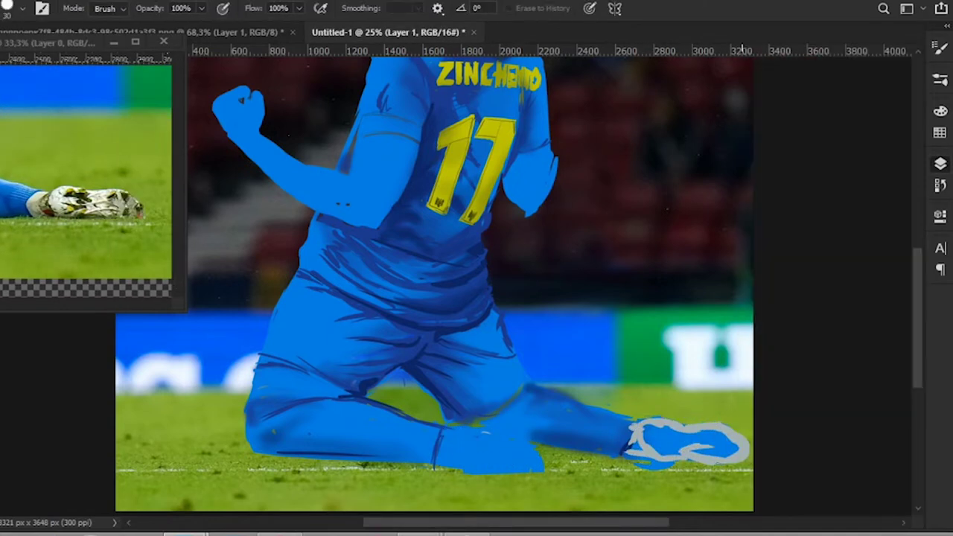
click(939, 163)
click(819, 149)
click(939, 163)
key(b)
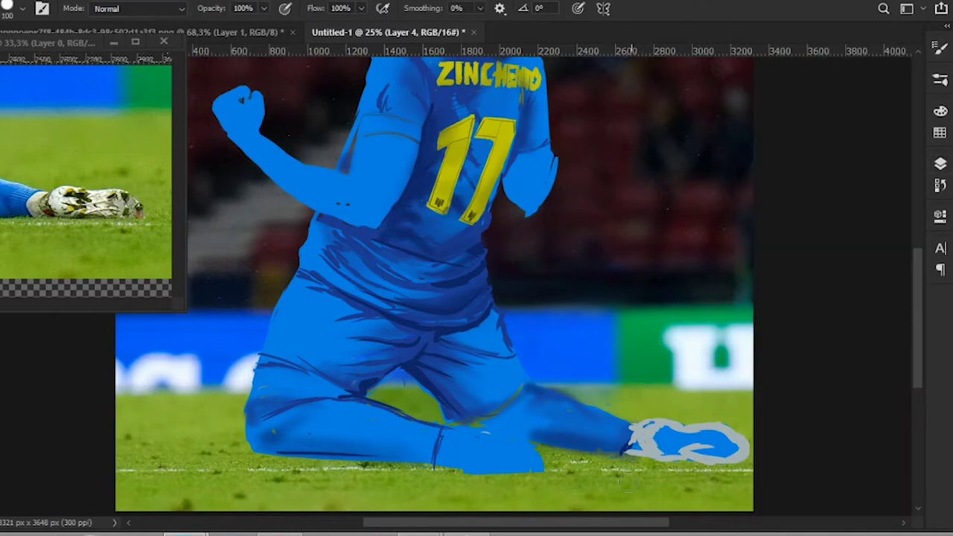
drag(74, 186, 119, 186)
Step: Paint both boots white and grey, brightening the near boot with whiter strokes
mouse_move(506, 439)
mouse_down()
mouse_move(495, 446)
mouse_move(521, 454)
mouse_up()
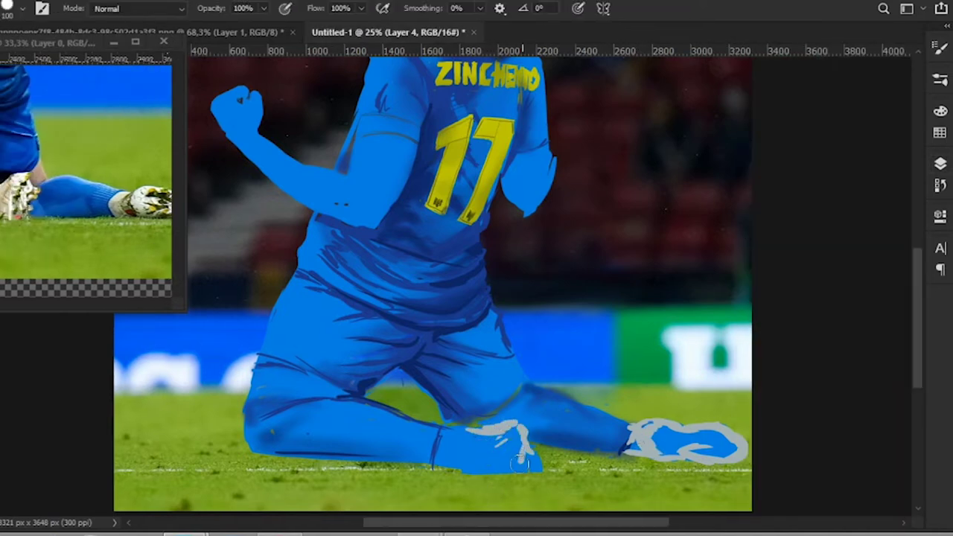
mouse_move(468, 439)
mouse_down()
mouse_move(495, 473)
mouse_move(447, 469)
mouse_up()
drag(498, 424, 513, 462)
click(939, 163)
click(939, 163)
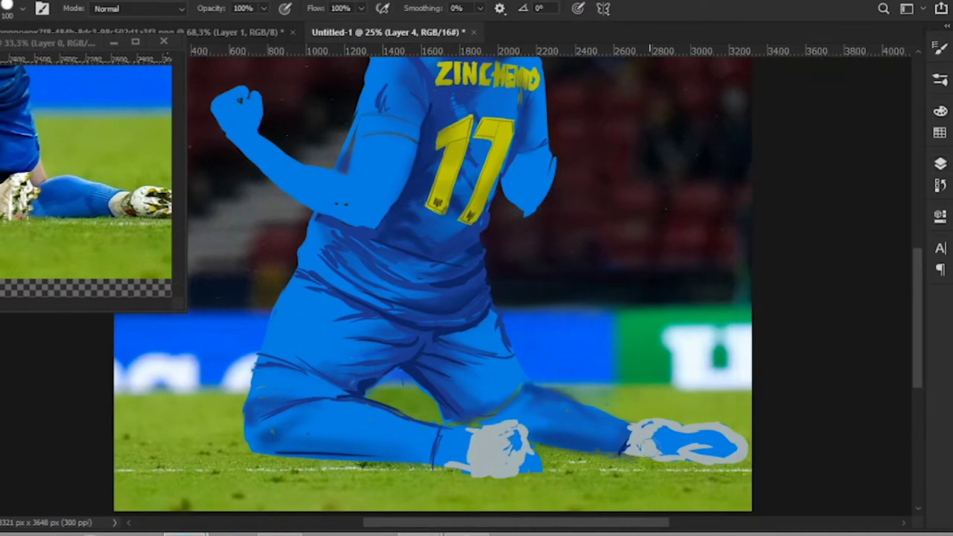
drag(643, 431, 729, 434)
mouse_move(640, 454)
mouse_down()
mouse_move(722, 432)
mouse_move(741, 450)
mouse_up()
drag(506, 430, 521, 462)
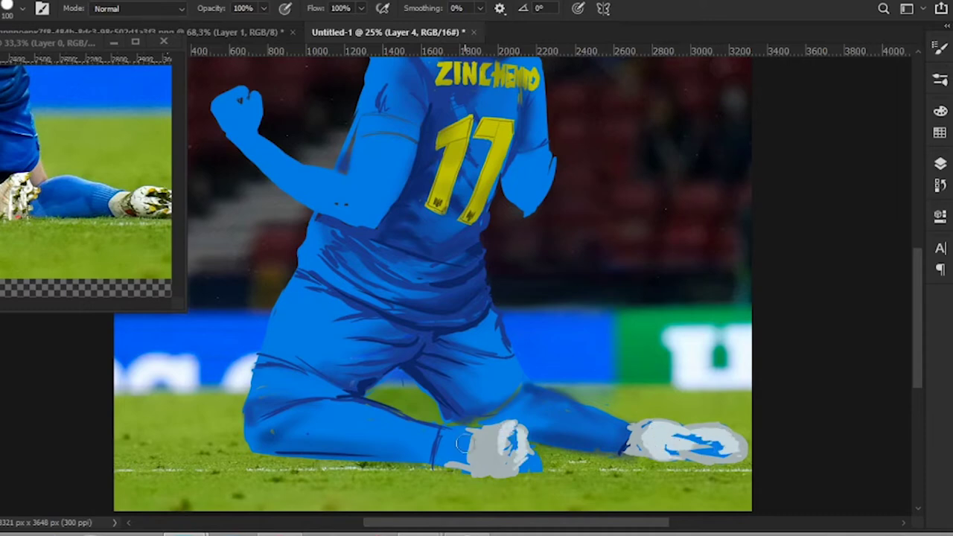
drag(447, 435, 480, 454)
Step: Erase again on Layer 1, then switch back to Layer 4
click(939, 163)
click(819, 298)
key(e)
click(939, 163)
key(b)
click(940, 163)
click(829, 151)
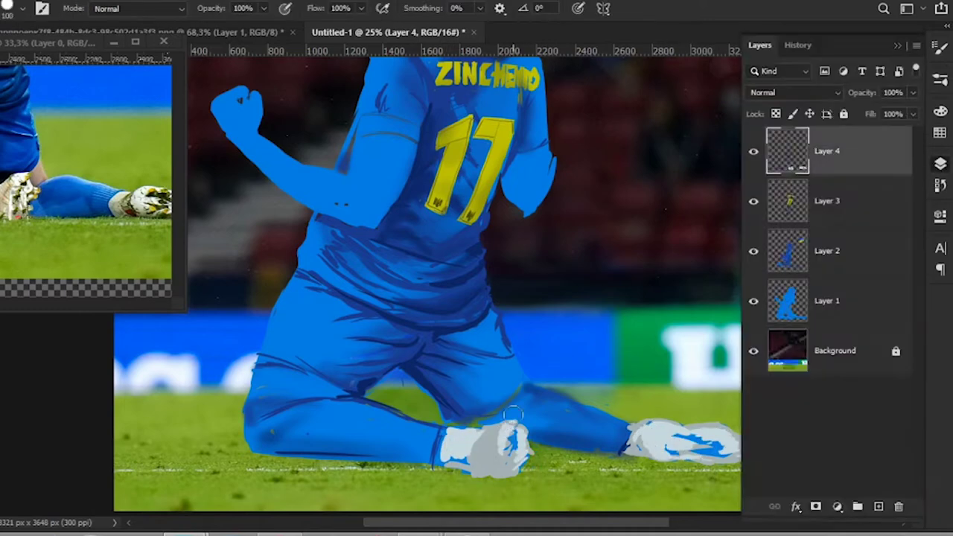
click(939, 163)
Step: Eyedropper yellow and blue and dab them onto the extended boot
drag(915, 337, 912, 370)
key(i)
key(b)
mouse_move(662, 320)
mouse_down()
mouse_move(685, 350)
mouse_move(737, 350)
mouse_up()
key(i)
key(b)
Step: Select Layer 2 and bring the player's upper body into view
scroll(466, 416, up, 5)
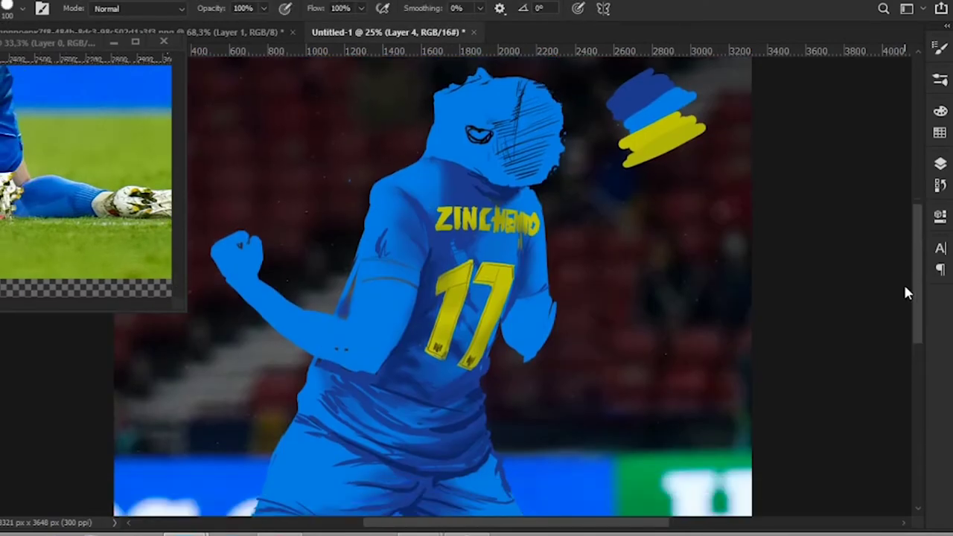
click(939, 163)
click(867, 506)
click(939, 110)
click(939, 110)
drag(647, 530, 629, 529)
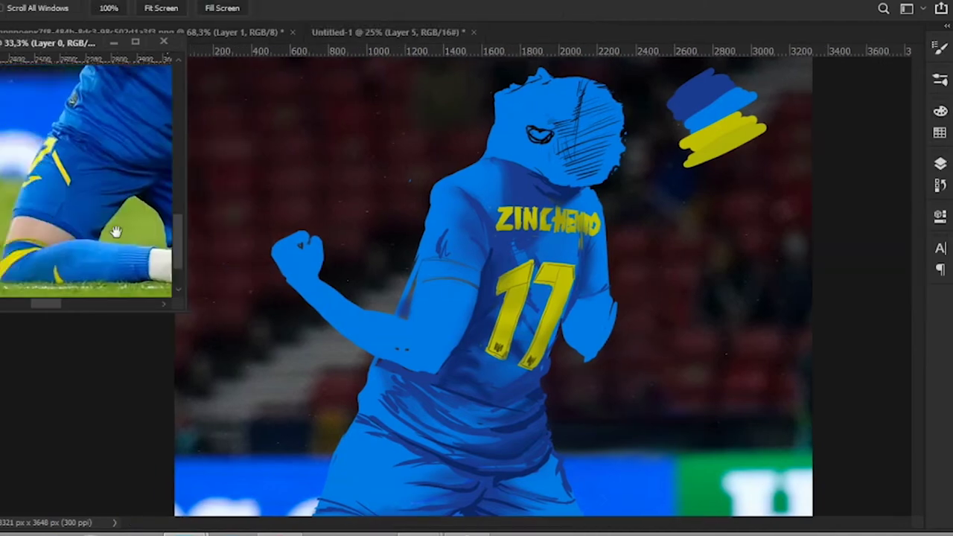
click(939, 163)
click(867, 462)
click(939, 163)
Step: Add beige and darker skin-tone swatches beside the palette
drag(704, 190, 759, 212)
scroll(744, 223, up, 2)
click(940, 110)
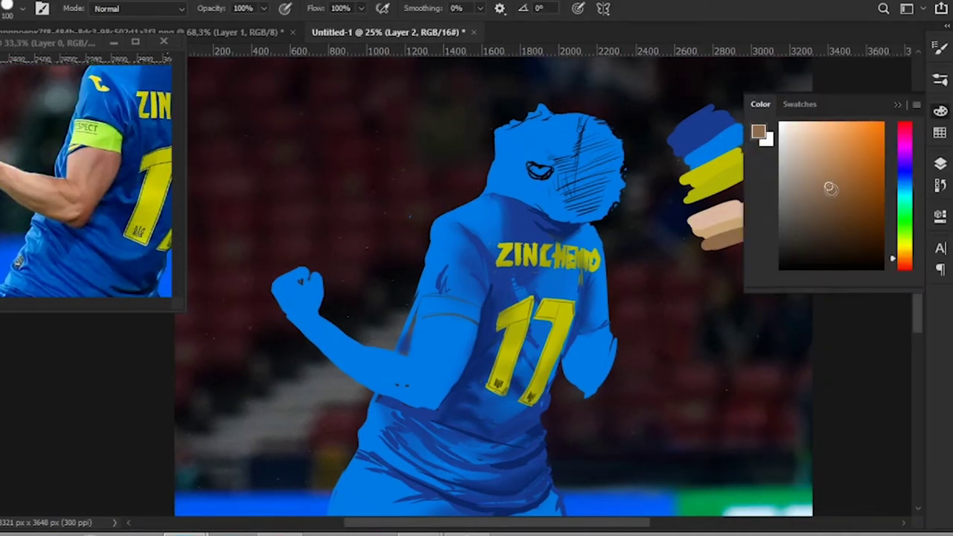
click(898, 104)
click(939, 111)
click(939, 110)
click(939, 110)
mouse_move(700, 223)
mouse_down()
mouse_move(755, 230)
mouse_move(779, 196)
mouse_up()
click(940, 110)
Step: Paint beige skin on the upper arm below the sleeve and along the forearm
drag(421, 325, 437, 324)
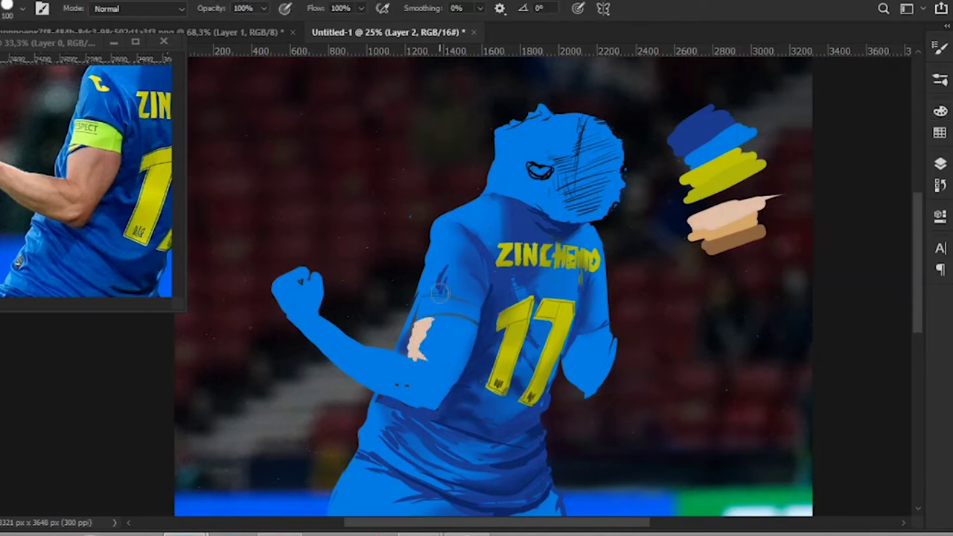
drag(316, 317, 413, 361)
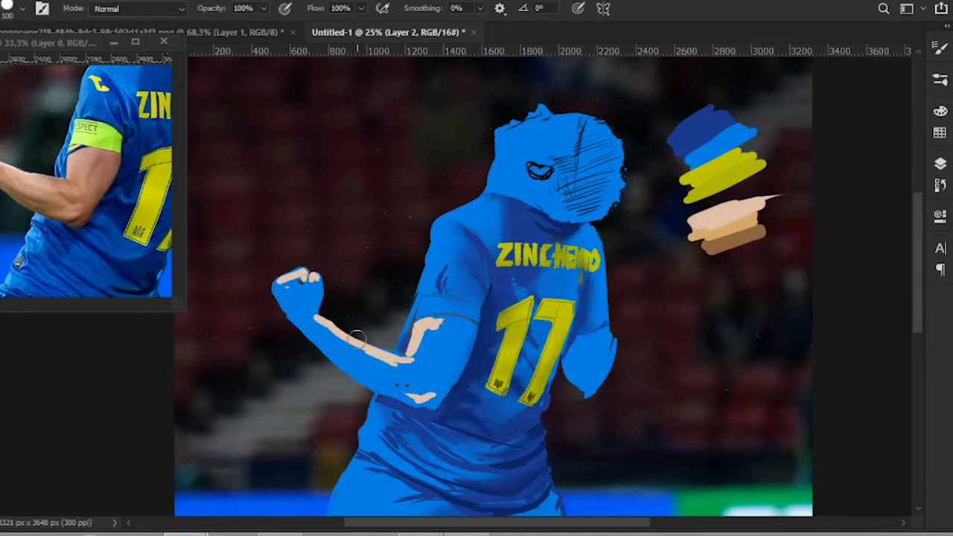
mouse_move(358, 339)
mouse_down()
mouse_move(413, 376)
mouse_move(420, 331)
mouse_move(447, 379)
mouse_up()
alt+click(723, 213)
Step: On a new Layer 6 beneath the jersey layer, fill the forearm, upper arm and fist with beige
key(F7)
key(ctrl+shift+alt+n)
key(F7)
drag(394, 357, 298, 297)
mouse_move(361, 376)
mouse_down()
mouse_move(424, 396)
mouse_move(447, 328)
mouse_move(350, 325)
mouse_up()
drag(320, 294, 283, 287)
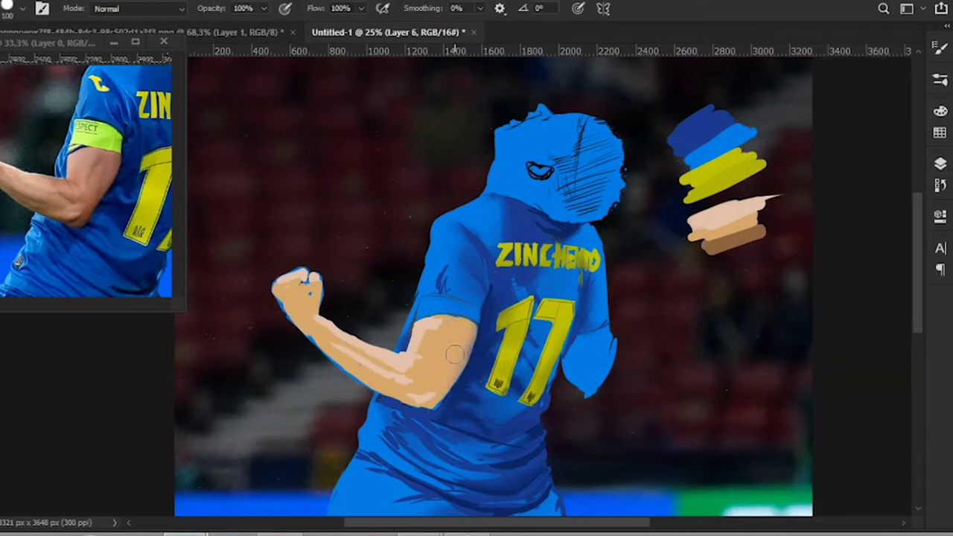
key(F7)
Step: On Layer 7, add dark shading along the lower forearm and fist
click(922, 504)
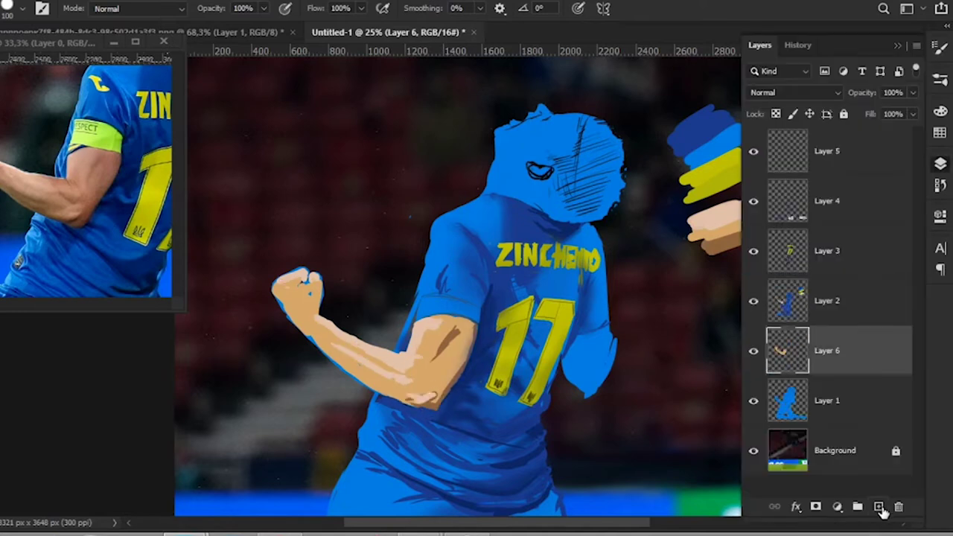
key(F7)
drag(428, 400, 341, 368)
mouse_move(313, 279)
mouse_down()
mouse_move(294, 289)
mouse_move(320, 346)
mouse_up()
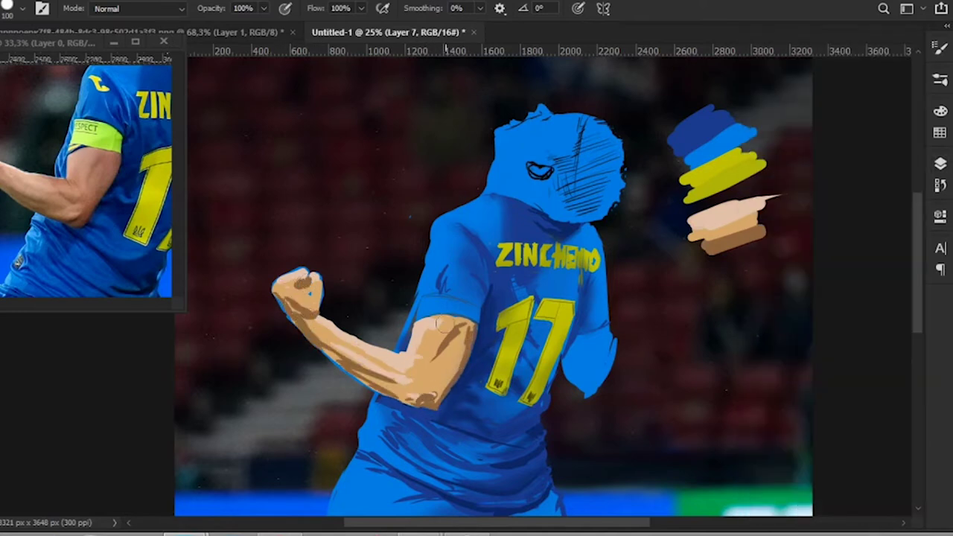
scroll(302, 290, right, 3)
right_click(134, 280)
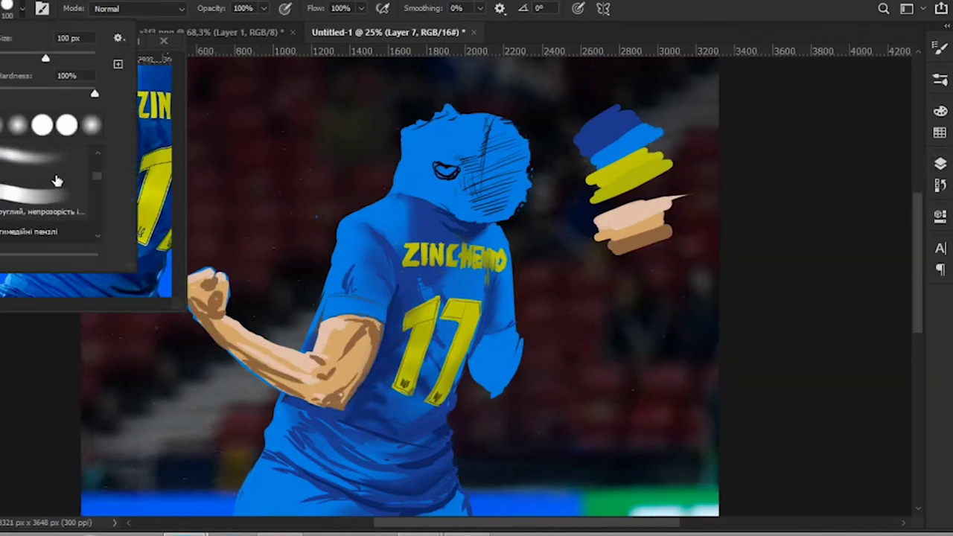
mouse_move(372, 331)
mouse_down()
mouse_move(339, 386)
mouse_move(268, 356)
mouse_up()
drag(216, 293, 229, 368)
alt+click(320, 372)
scroll(320, 372, left, 3)
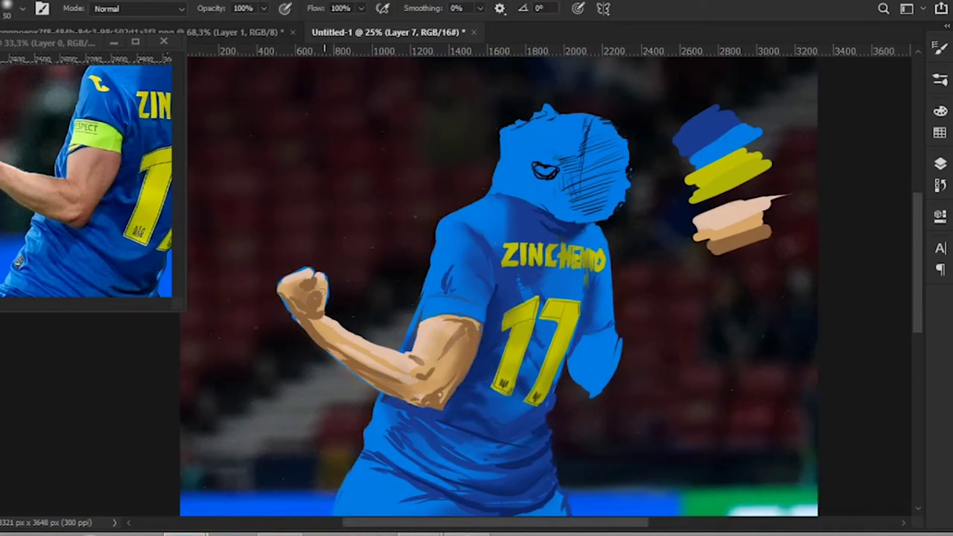
Step: Move between Layer 1 and Layer 7 and sample a skin tone from the arm
click(939, 163)
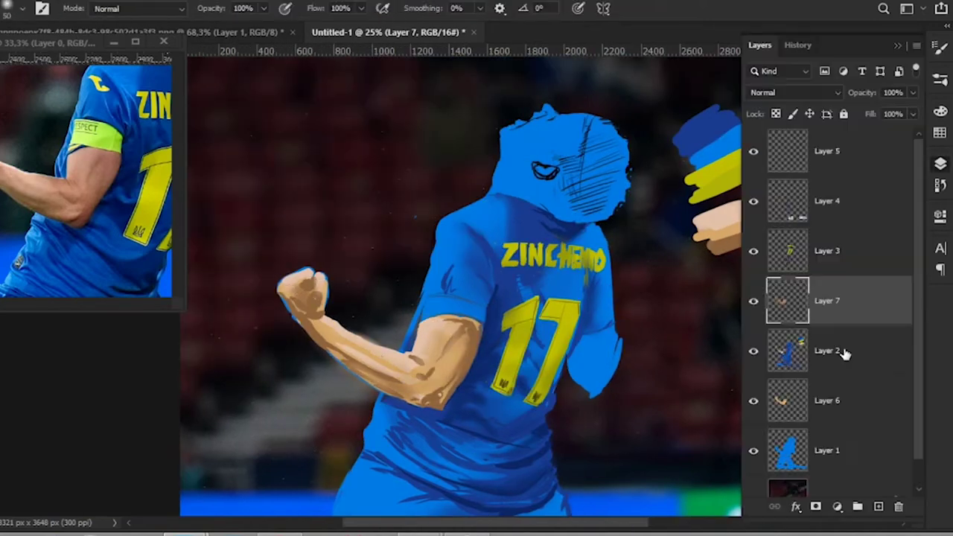
click(850, 451)
key(e)
click(940, 163)
click(797, 302)
key(b)
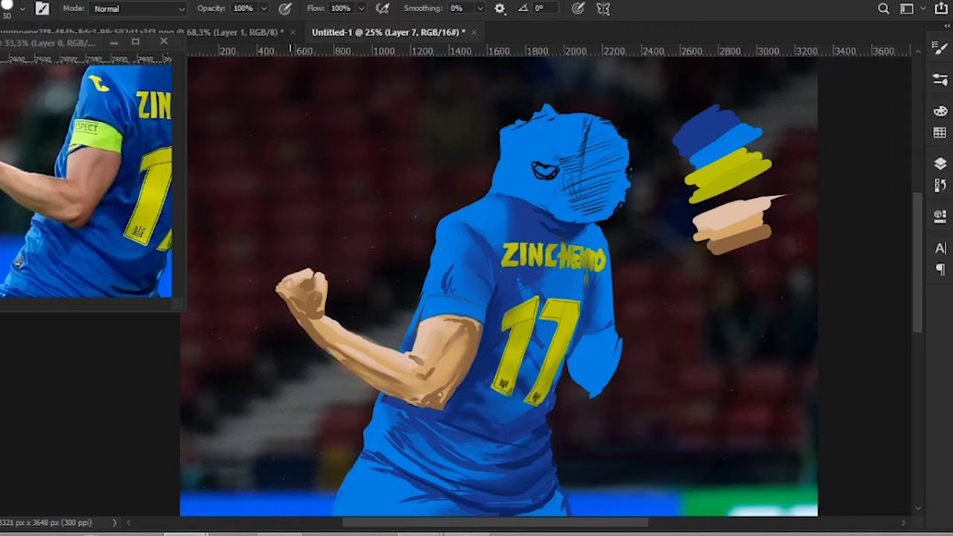
key(alt)
alt+click(313, 307)
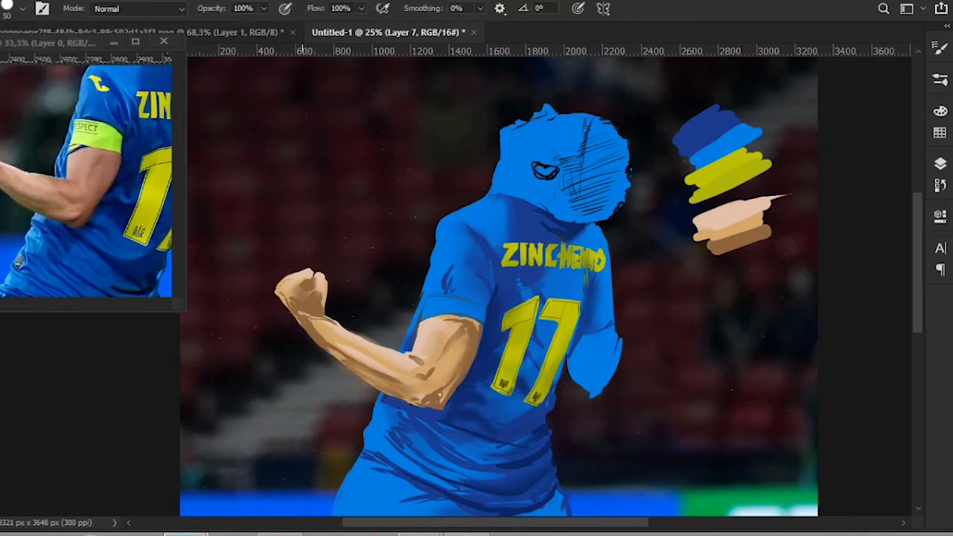
Step: With a different brush shape, add light strokes and darker shading on the elbow and forearm underside
click(11, 8)
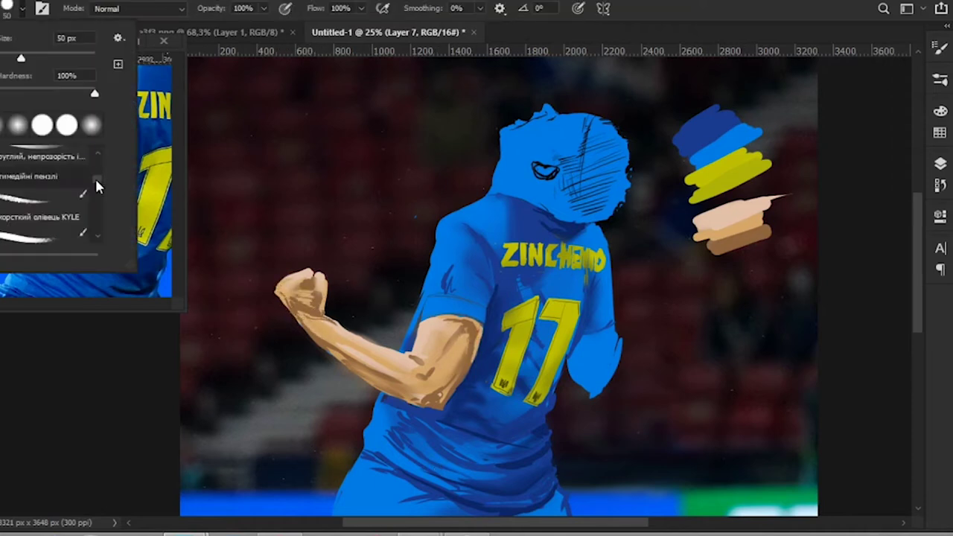
drag(462, 328, 305, 297)
alt+click(298, 305)
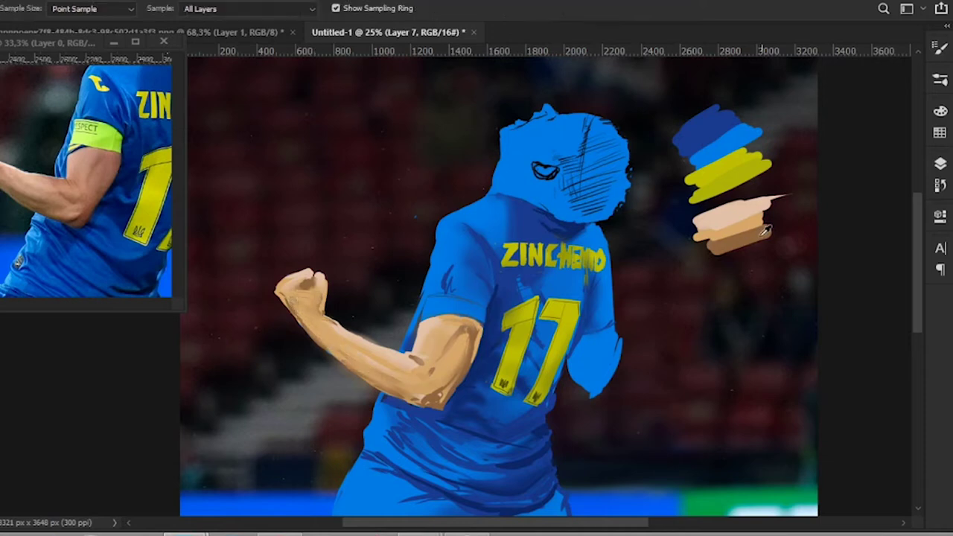
mouse_move(454, 320)
mouse_down()
mouse_move(474, 350)
mouse_move(361, 368)
mouse_up()
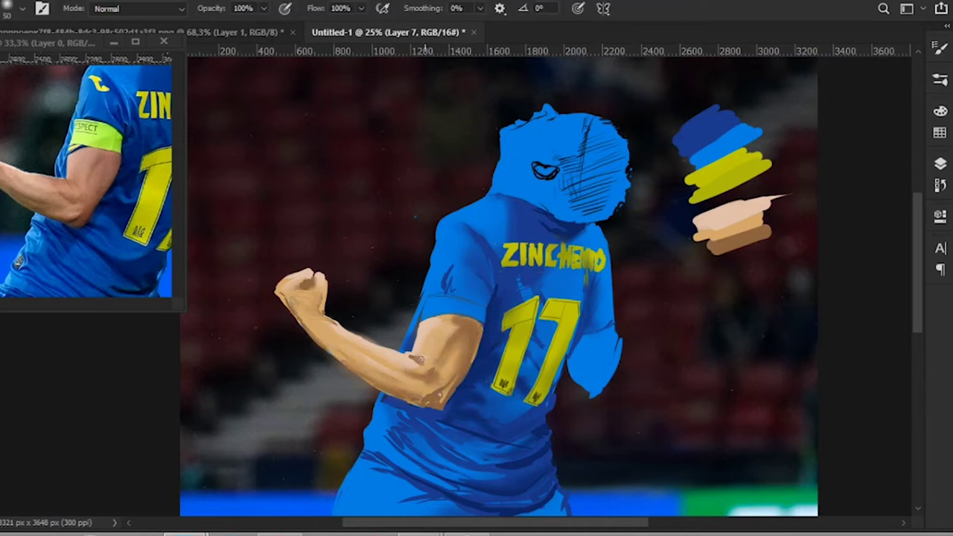
drag(419, 358, 364, 363)
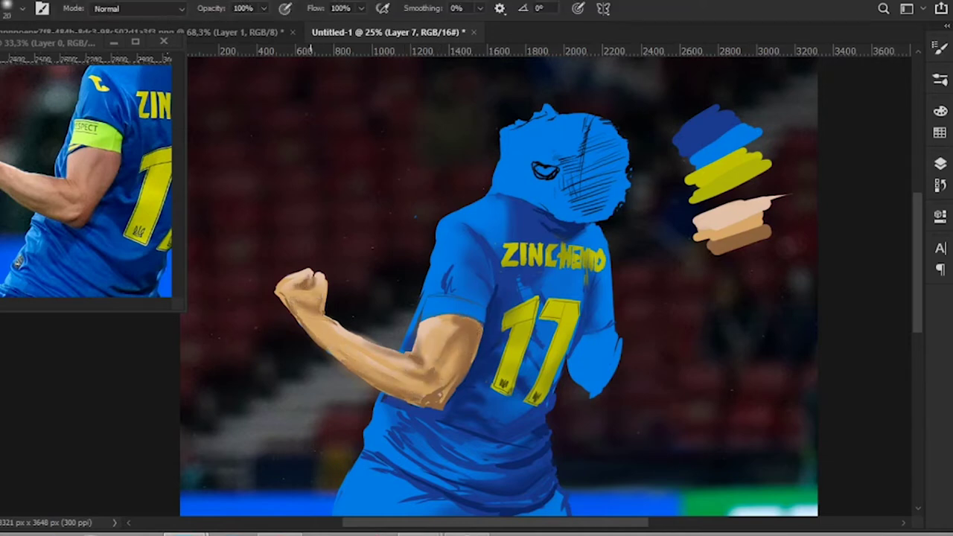
Step: Paint skin tone over the blue lower hand on Layer 2
click(939, 163)
click(850, 376)
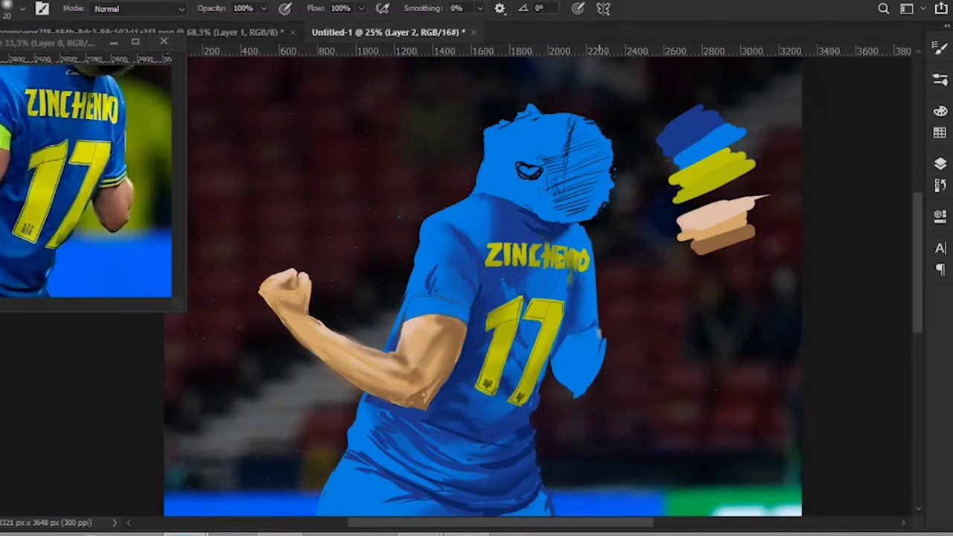
mouse_move(595, 346)
mouse_down()
mouse_move(546, 346)
mouse_move(525, 383)
mouse_move(532, 391)
mouse_up()
click(939, 163)
key(e)
click(818, 451)
click(939, 163)
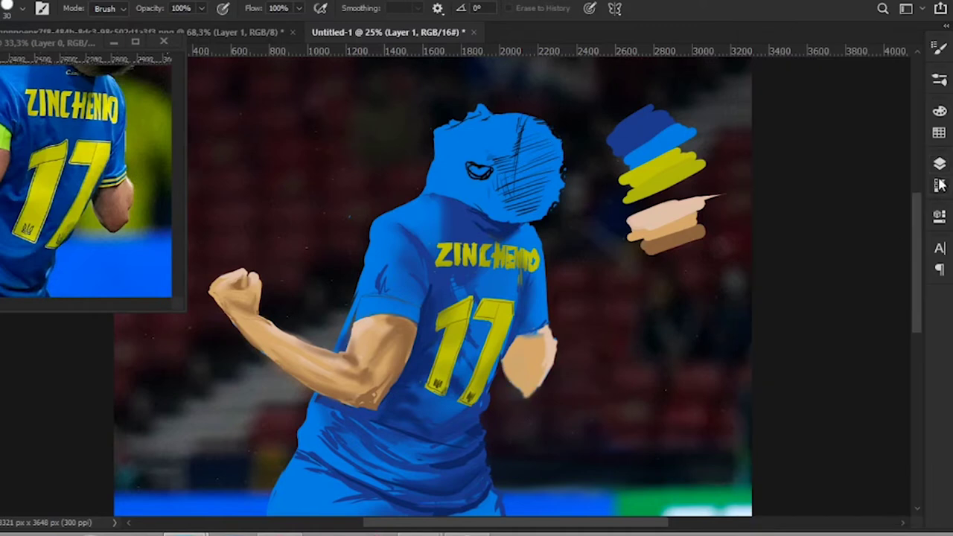
Step: Back on Layer 7, repaint the lower hand and forearm in skin tone
click(939, 163)
click(850, 358)
click(939, 163)
click(940, 163)
click(893, 509)
click(939, 163)
key(b)
click(939, 163)
click(939, 163)
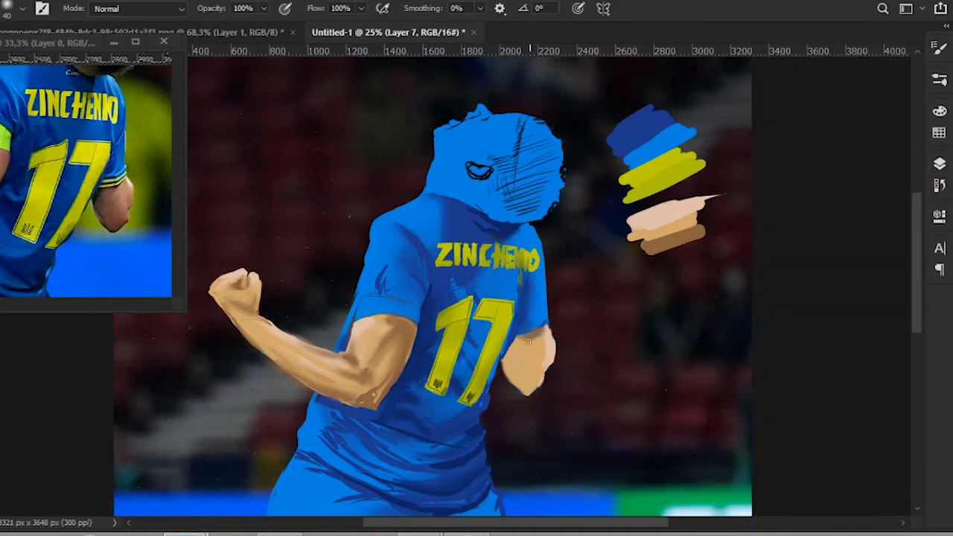
mouse_move(526, 341)
mouse_down()
mouse_move(521, 387)
mouse_move(548, 373)
mouse_move(533, 341)
mouse_up()
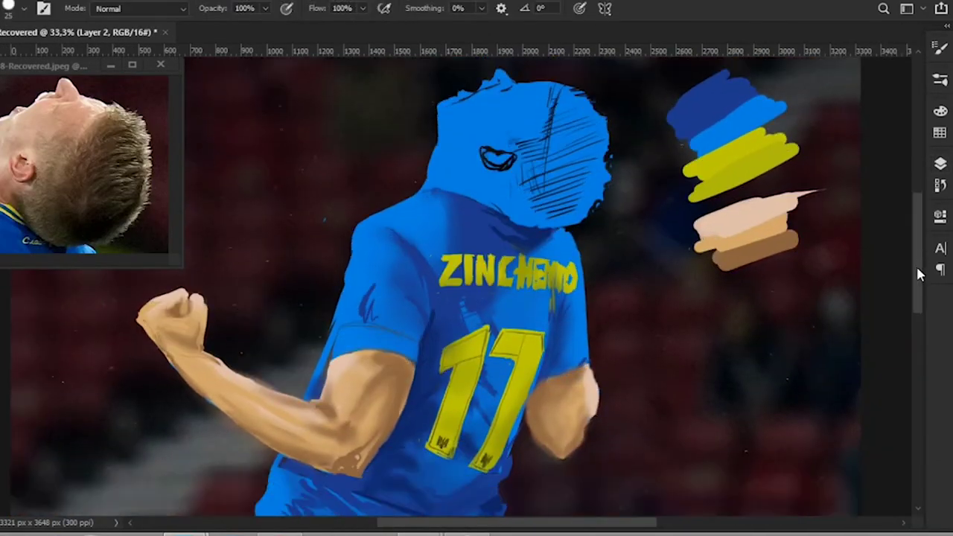
Step: Paint skin tone along the neck edge and, on Layer 6, onto the top of the head
scroll(428, 208, up, 1)
drag(429, 195, 432, 182)
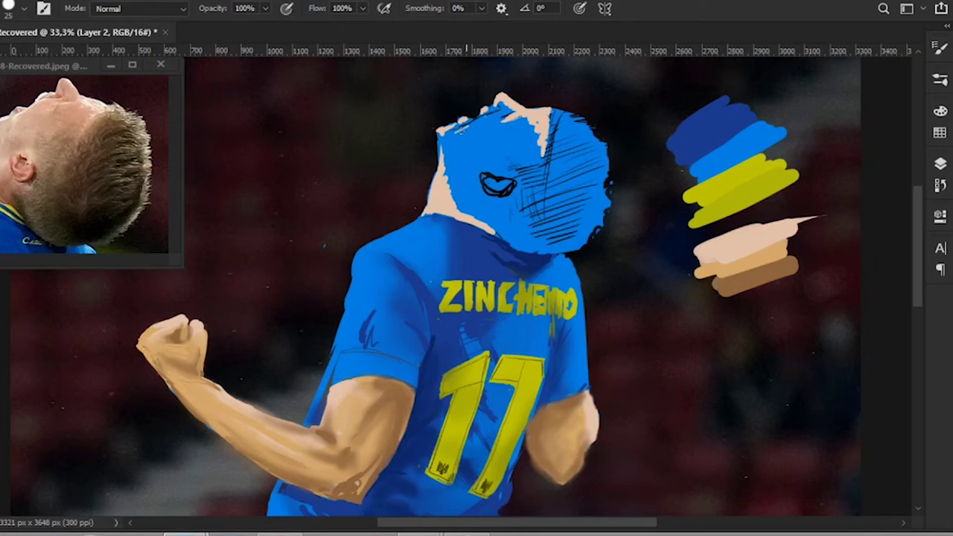
click(939, 163)
click(818, 351)
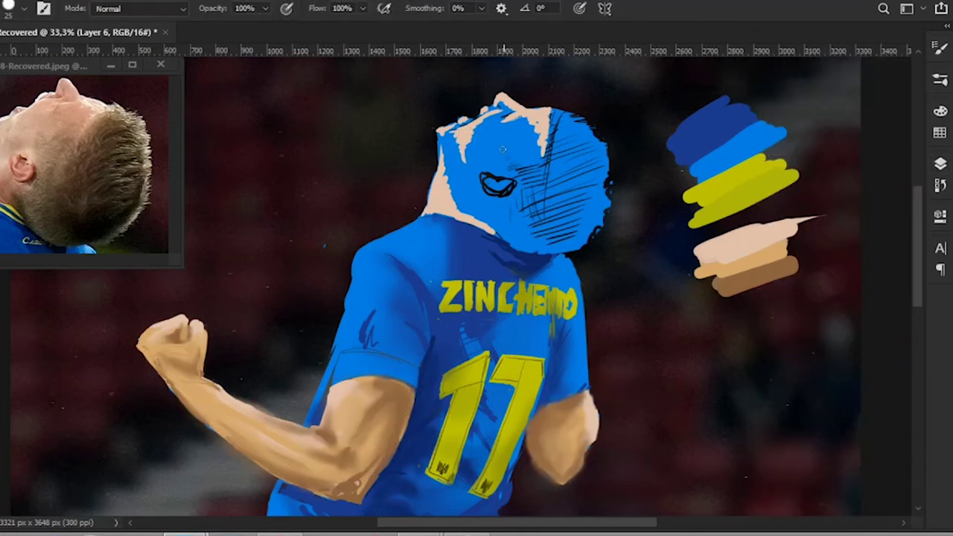
mouse_move(524, 121)
mouse_down()
mouse_move(494, 108)
mouse_move(495, 179)
mouse_move(470, 209)
mouse_move(463, 118)
mouse_up()
key(e)
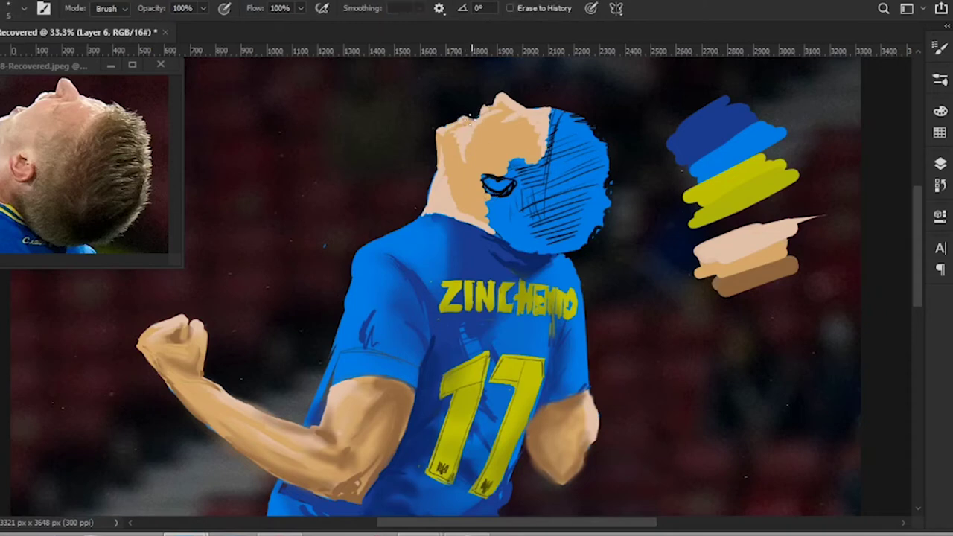
alt+click(494, 140)
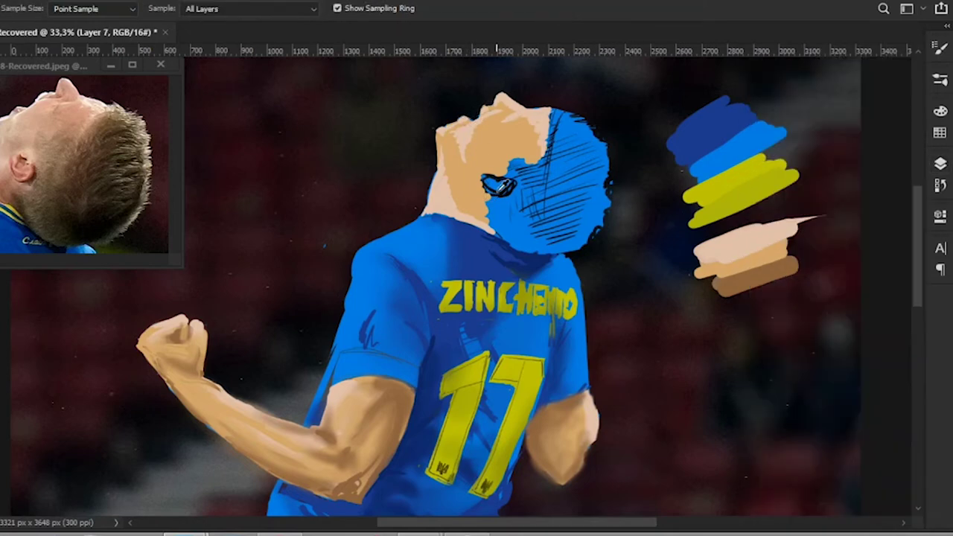
Step: On Layer 7, add darker brown shading beside the eye, along the forehead and across the face
click(939, 111)
key(ctrl+plus)
drag(595, 260, 487, 238)
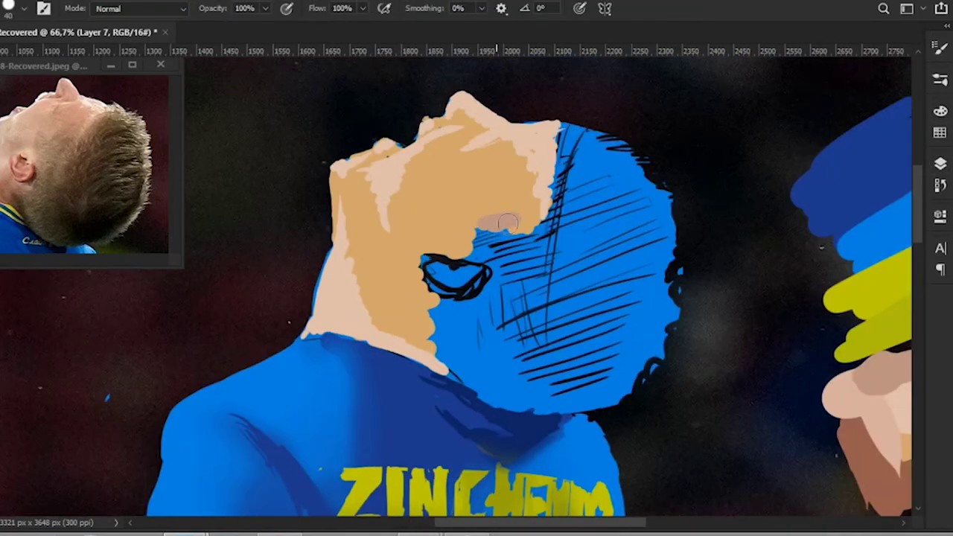
drag(528, 212, 473, 240)
drag(433, 126, 497, 130)
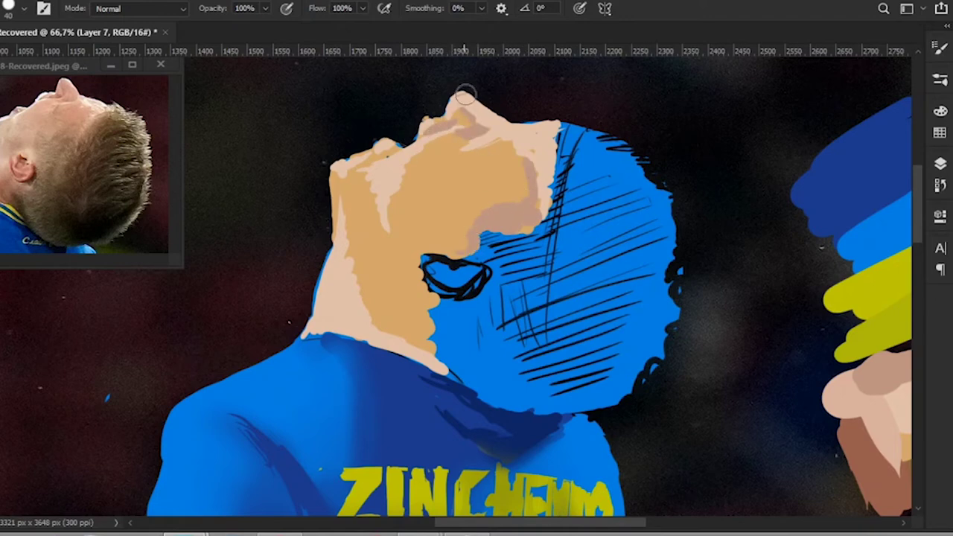
key(e)
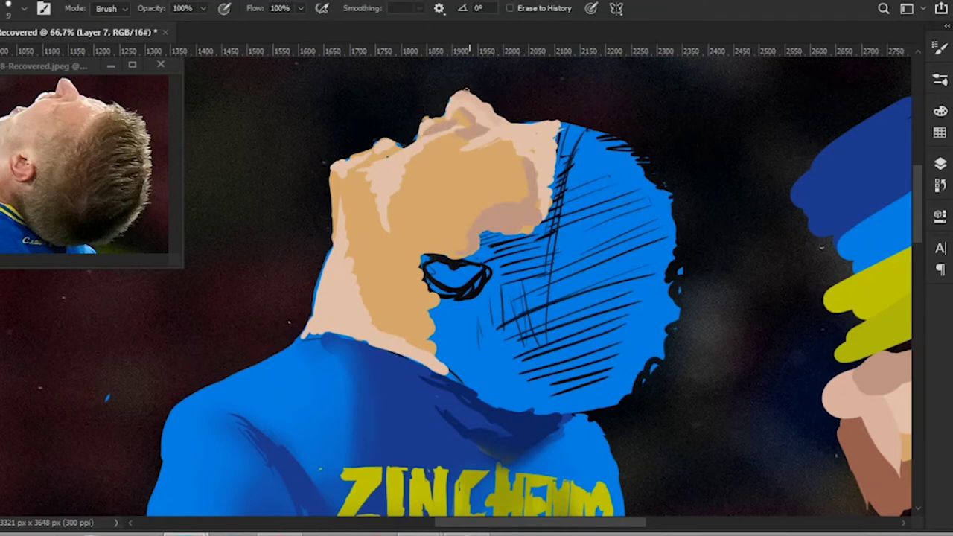
key(b)
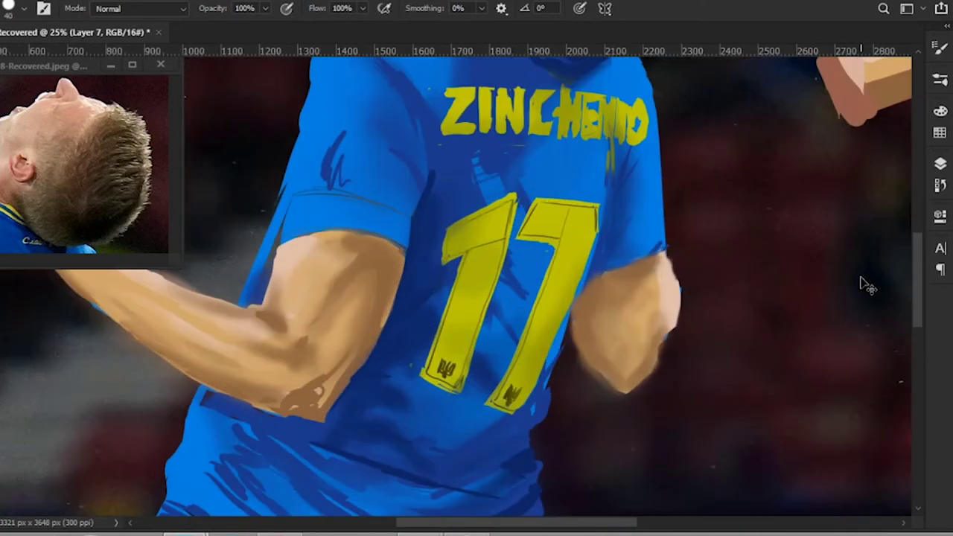
mouse_move(495, 524)
mouse_down()
mouse_move(470, 526)
mouse_move(497, 525)
mouse_up()
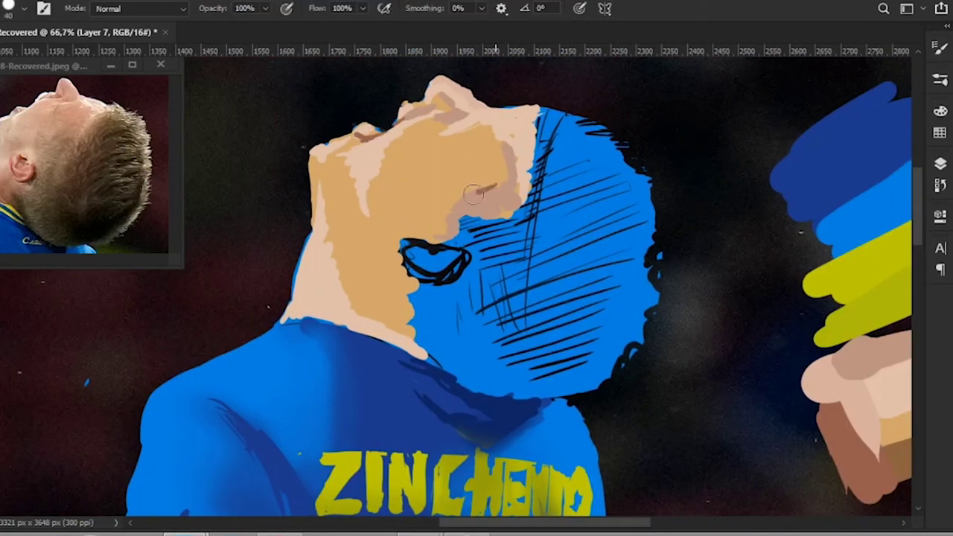
mouse_move(473, 195)
mouse_down()
mouse_move(439, 195)
mouse_move(346, 239)
mouse_up()
drag(358, 287, 424, 357)
Step: Pick two darker browns and shade the neck with brown strokes
scroll(521, 297, right, 3)
click(939, 110)
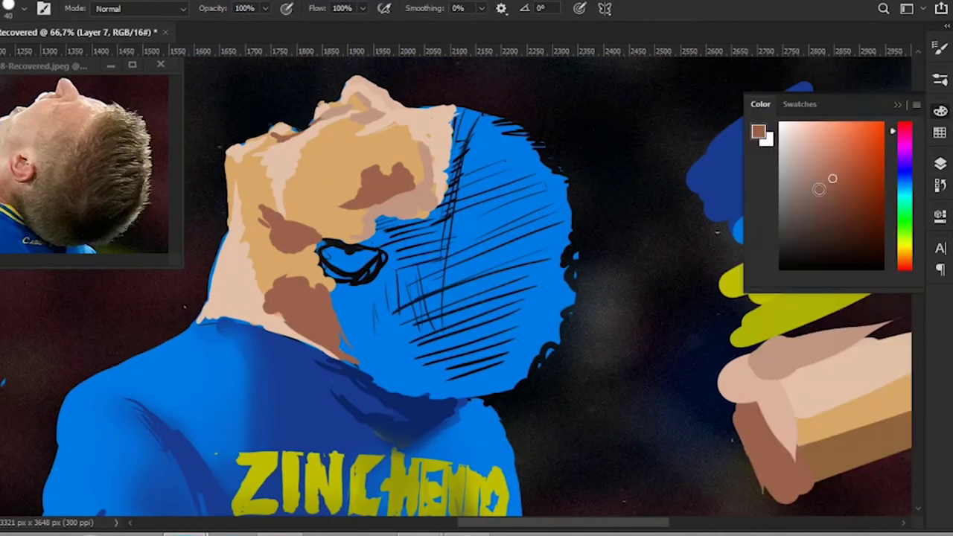
click(819, 189)
click(939, 110)
drag(316, 290, 383, 387)
click(939, 110)
click(798, 229)
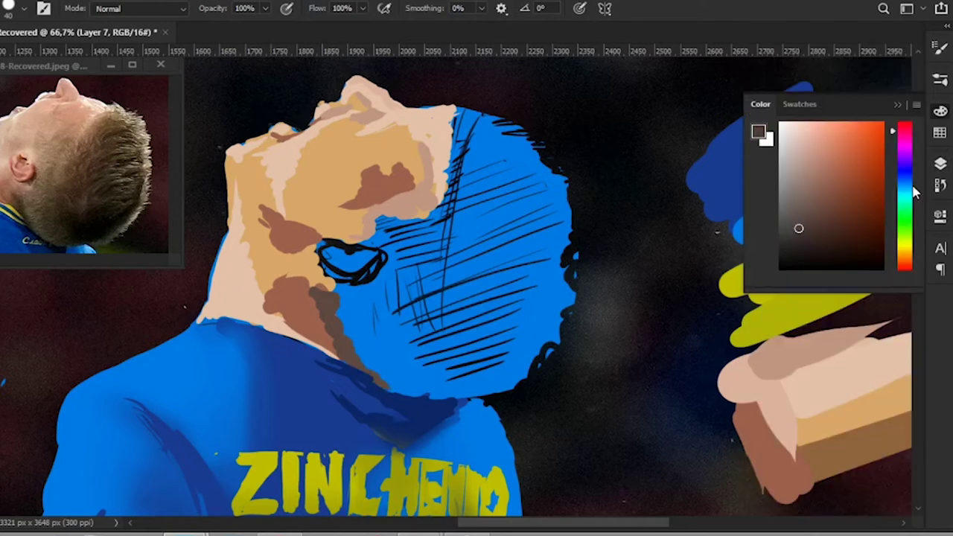
click(939, 110)
mouse_move(350, 301)
mouse_down()
mouse_move(381, 356)
mouse_move(404, 366)
mouse_up()
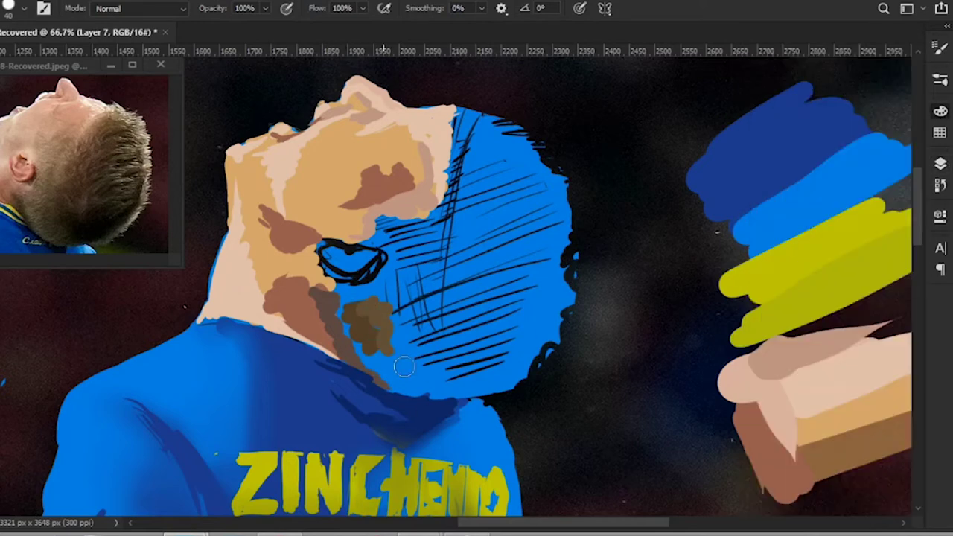
Step: On Layer 7, brush brown hair over most of the blue head from the upper-right edge
drag(483, 223, 536, 313)
click(939, 164)
click(939, 164)
click(939, 164)
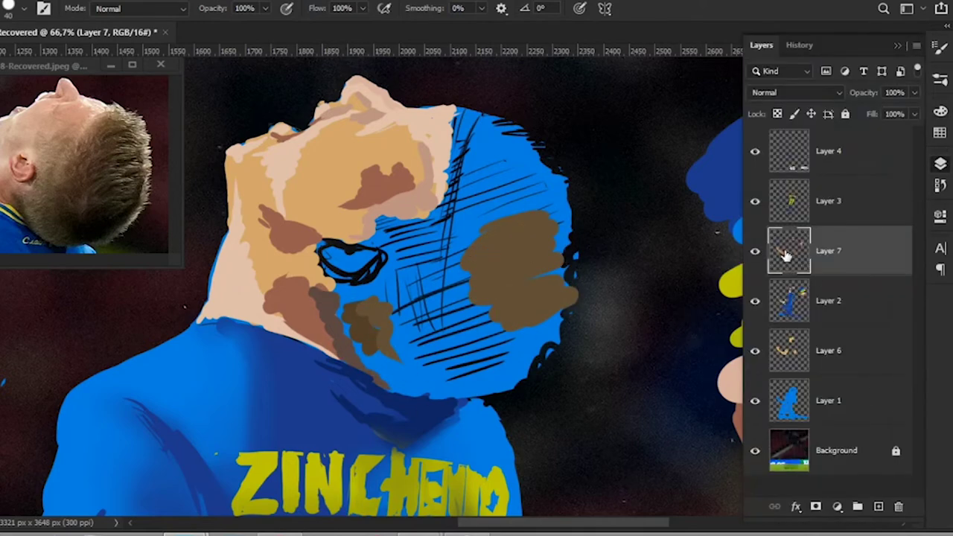
mouse_move(573, 264)
mouse_down()
mouse_move(528, 149)
mouse_move(498, 121)
mouse_up()
mouse_move(529, 161)
mouse_down()
mouse_move(580, 197)
mouse_move(479, 124)
mouse_up()
drag(497, 363, 447, 145)
Step: Cover the remaining blue patches near the eye, jaw rim and hair edge with brown, then zoom out
drag(399, 244, 350, 291)
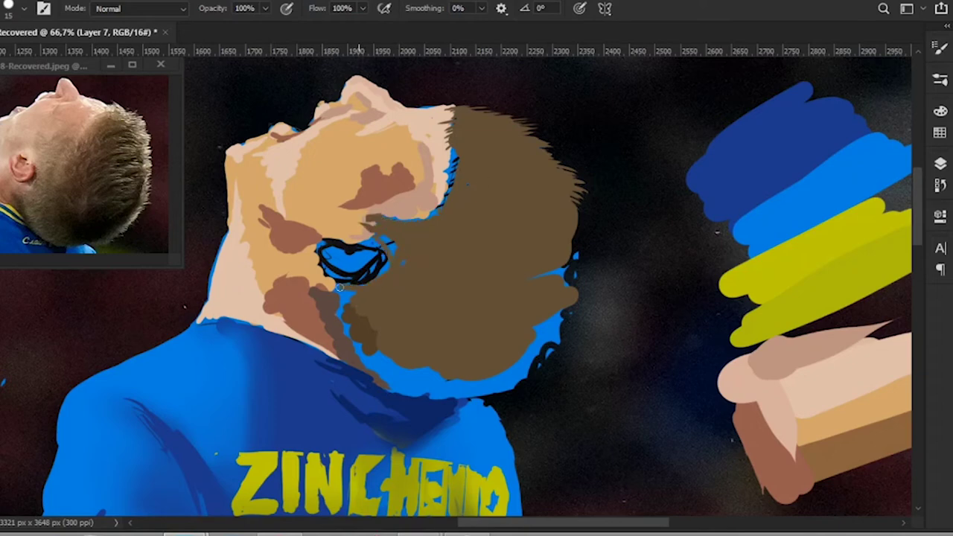
drag(417, 327, 536, 372)
drag(432, 373, 365, 335)
drag(447, 216, 445, 170)
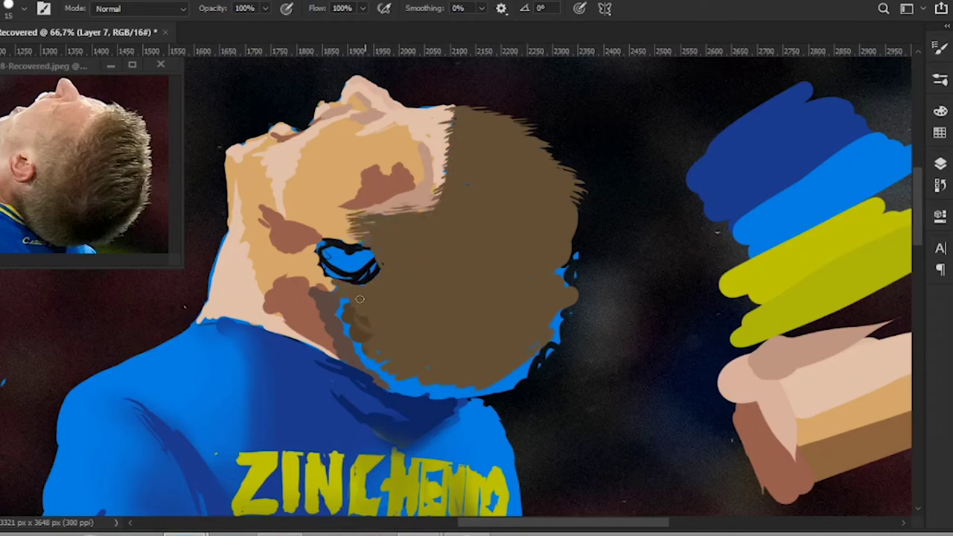
mouse_move(360, 298)
mouse_down()
mouse_move(395, 376)
mouse_move(487, 376)
mouse_move(543, 280)
mouse_up()
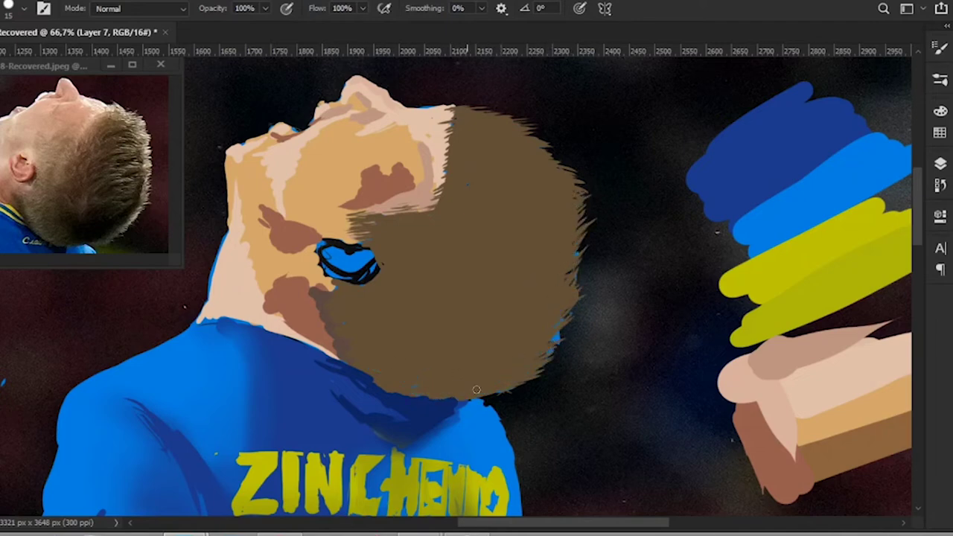
key(F7)
key(F7)
key(e)
key(ctrl+0)
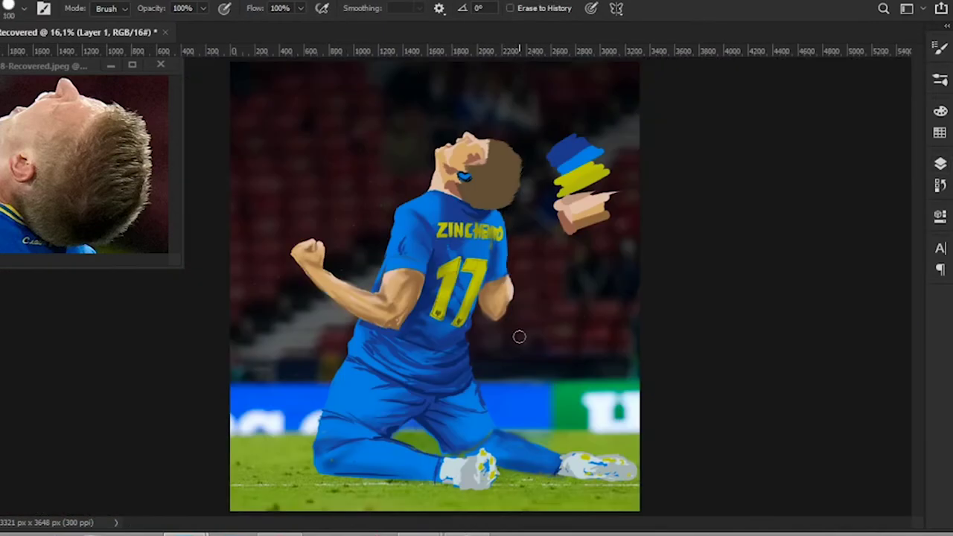
Step: Zoom in on the head on Layer 7 and choose a brush preset for the face
key(ctrl+plus)
key(ctrl+plus)
key(ctrl+plus)
key(F7)
click(843, 260)
key(F7)
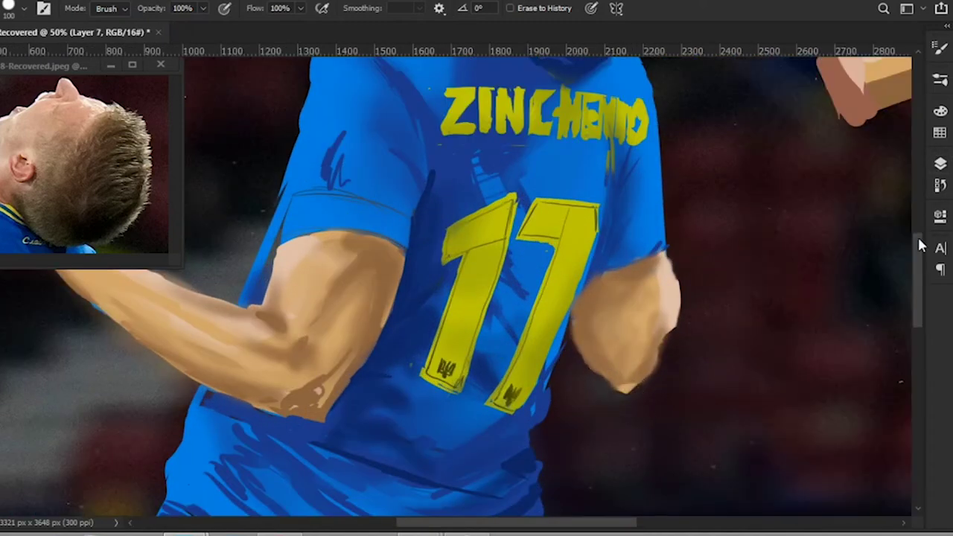
key(F7)
key(F7)
scroll(842, 340, up, 5)
key(F7)
key(F7)
scroll(605, 296, right, 3)
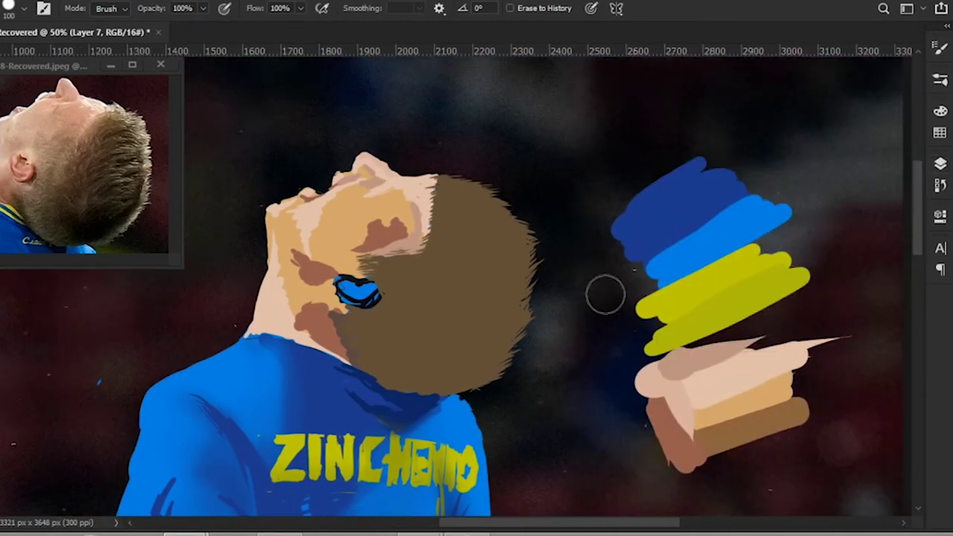
click(24, 8)
click(24, 8)
key(b)
click(24, 8)
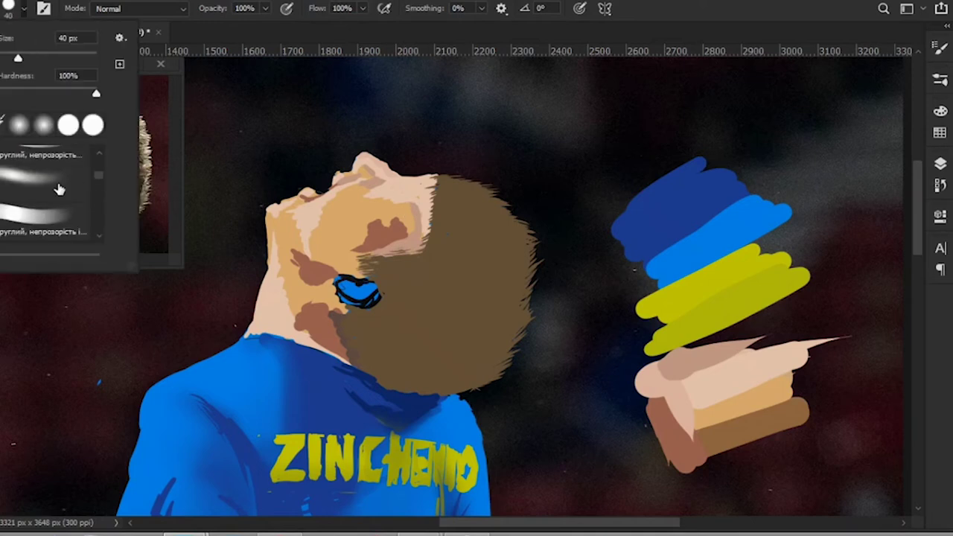
double_click(59, 189)
Step: Paint light and tan skin tones over the face, jaw and the brown neck patch
drag(320, 195, 350, 224)
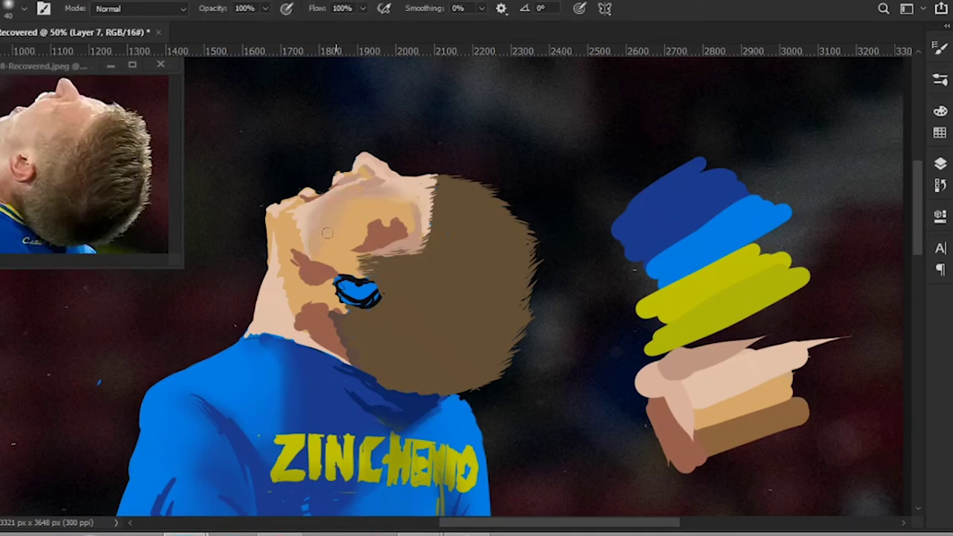
alt+click(298, 213)
mouse_move(402, 209)
mouse_down()
mouse_move(412, 224)
mouse_move(350, 238)
mouse_move(358, 230)
mouse_move(349, 217)
mouse_up()
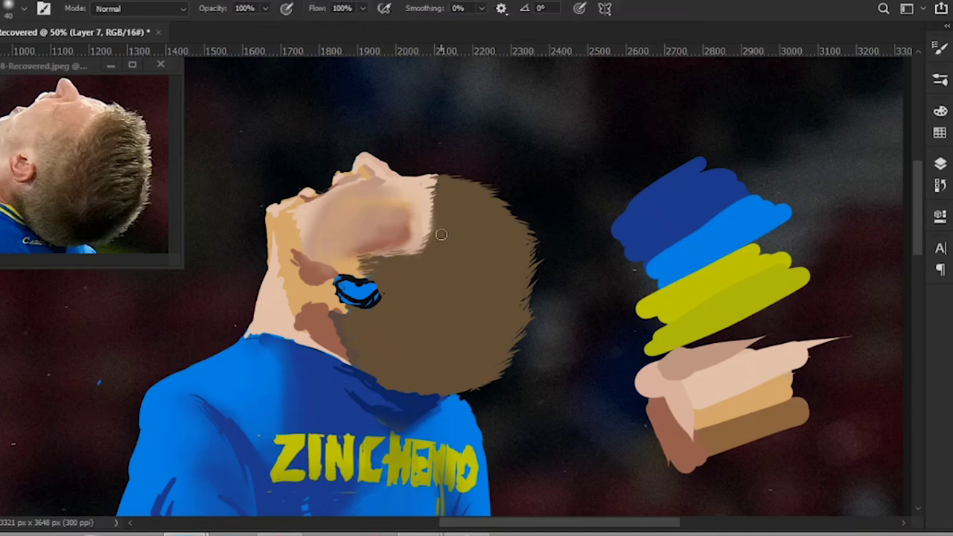
key(z)
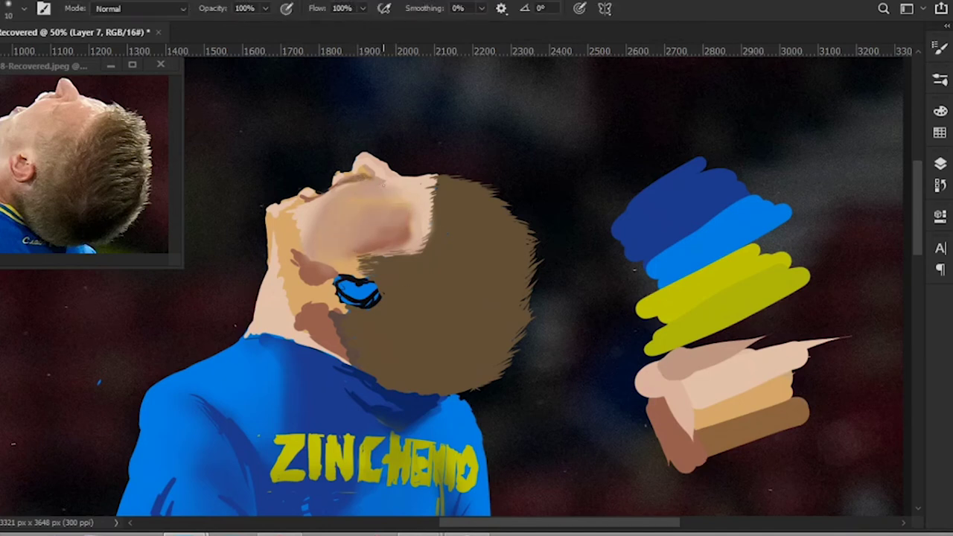
drag(301, 200, 313, 260)
mouse_move(275, 223)
mouse_down()
mouse_move(298, 268)
mouse_move(343, 268)
mouse_move(358, 236)
mouse_move(363, 256)
mouse_up()
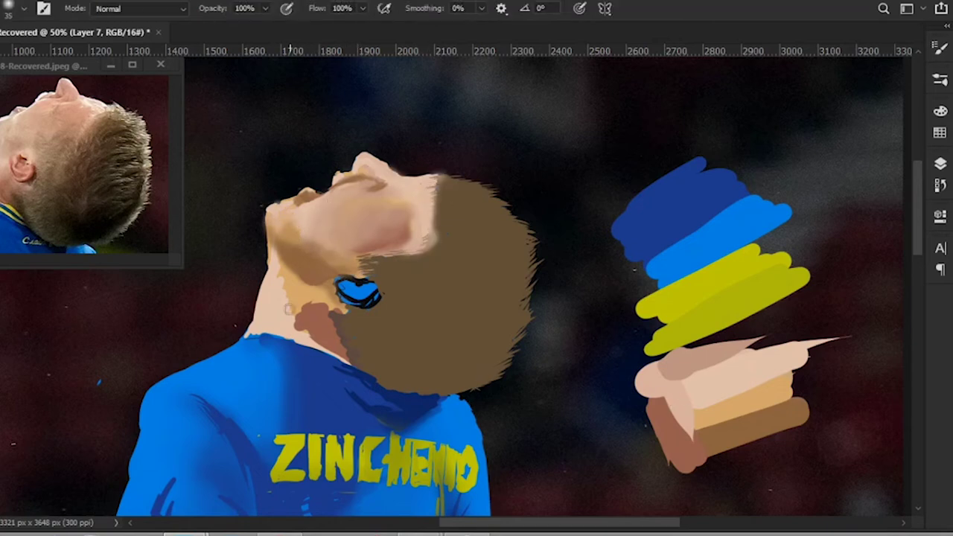
alt+click(289, 308)
drag(290, 305, 327, 327)
Step: Shrink the brush to size 10 and paint skin tones over the blue ear patch
key(e)
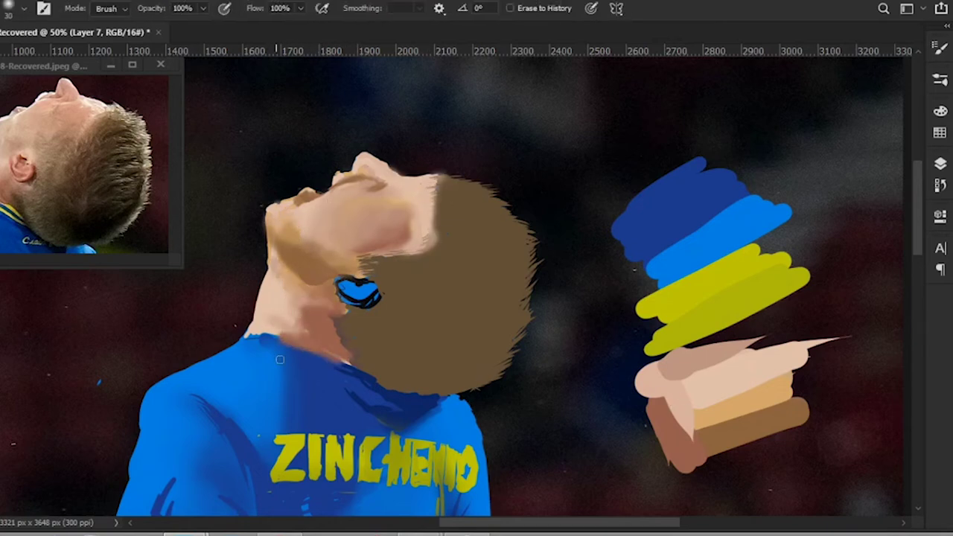
click(24, 9)
key(b)
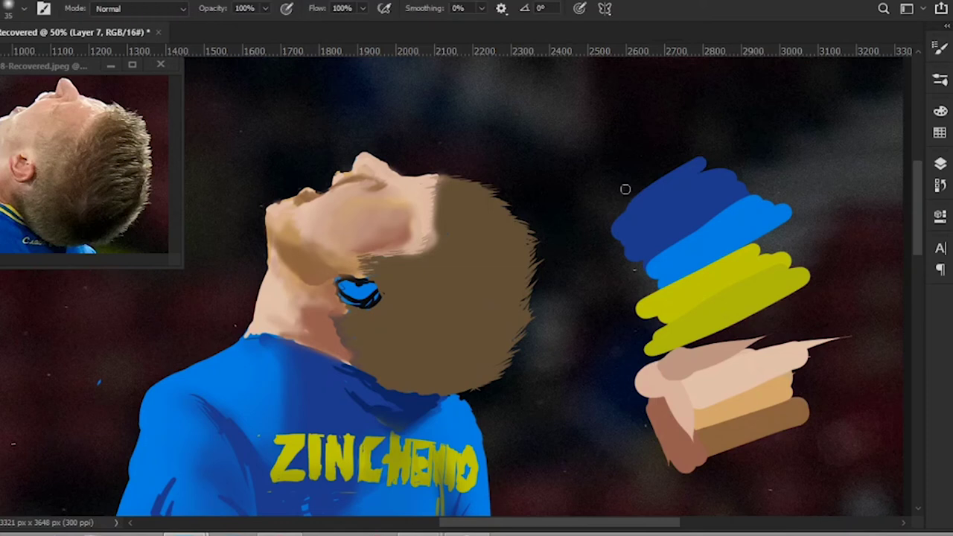
key(bracketleft)
key(bracketleft)
key(bracketleft)
drag(334, 285, 372, 302)
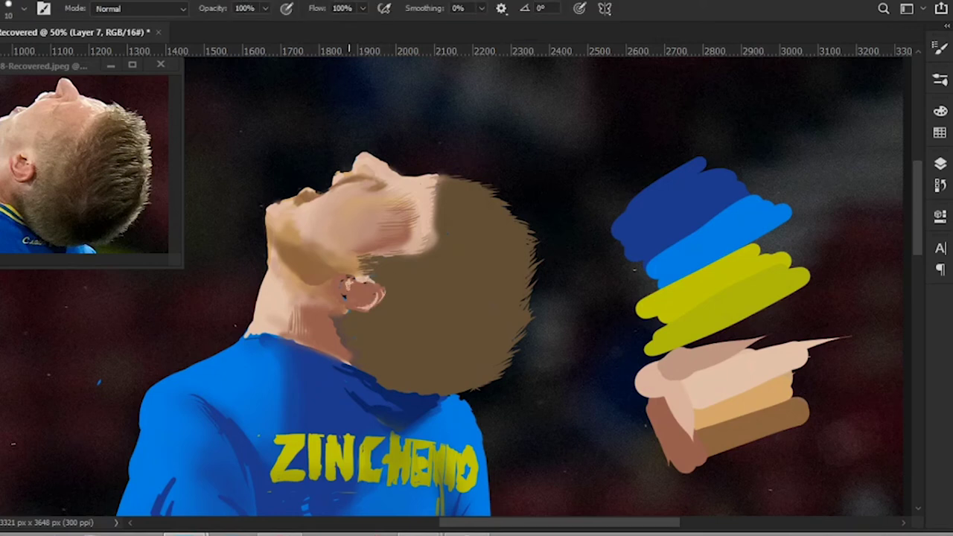
Step: Hatch fine sampled skin-tone strokes along the chin, jaw and cheek on Layer 7
alt+click(344, 296)
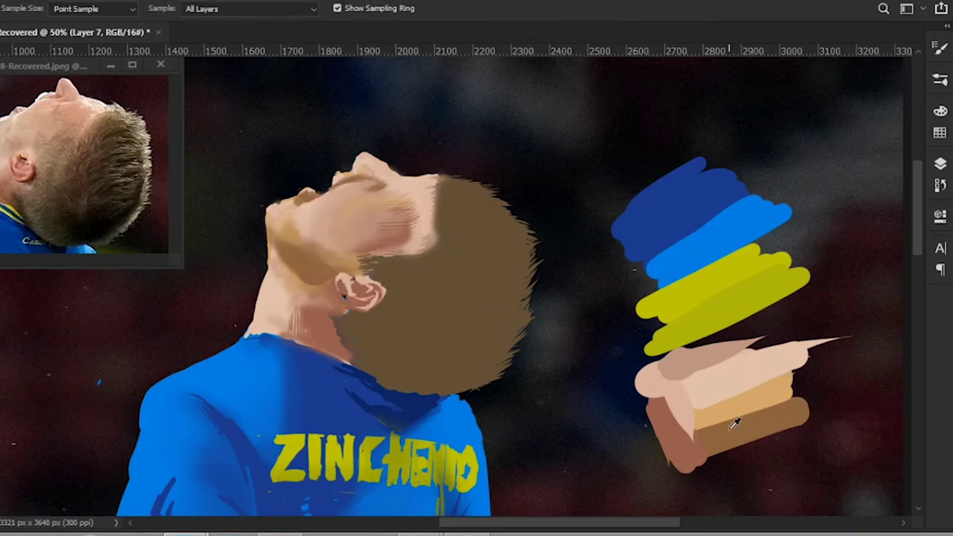
drag(307, 272, 284, 246)
drag(289, 258, 280, 240)
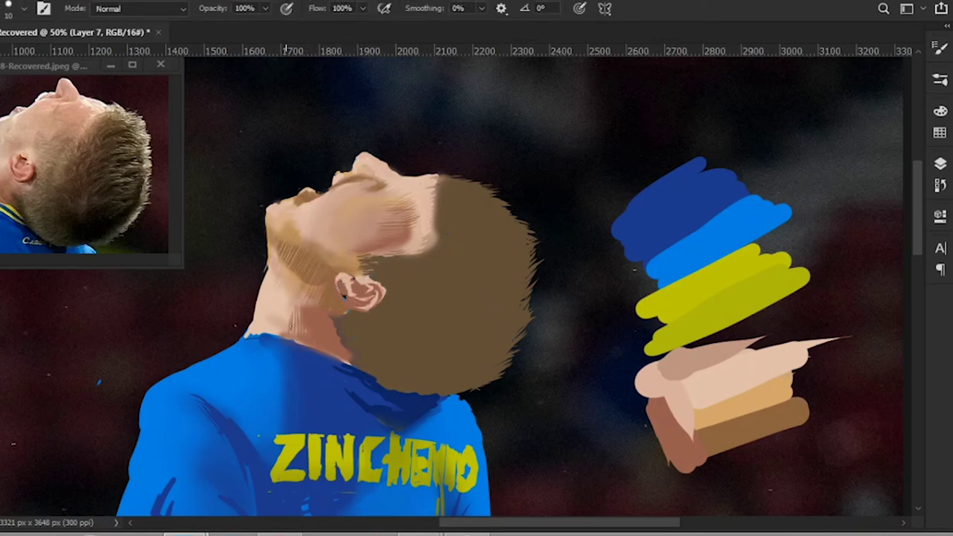
drag(312, 325, 297, 266)
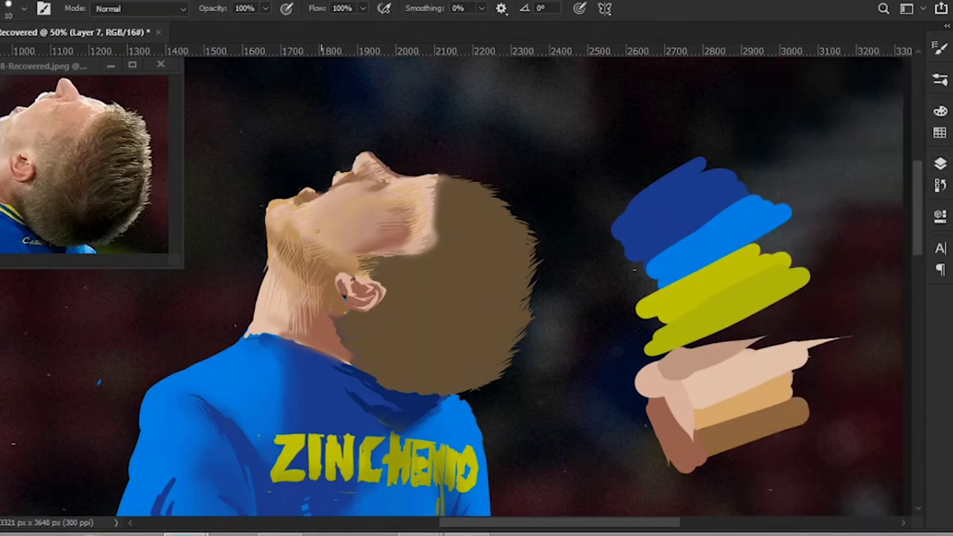
drag(330, 204, 342, 119)
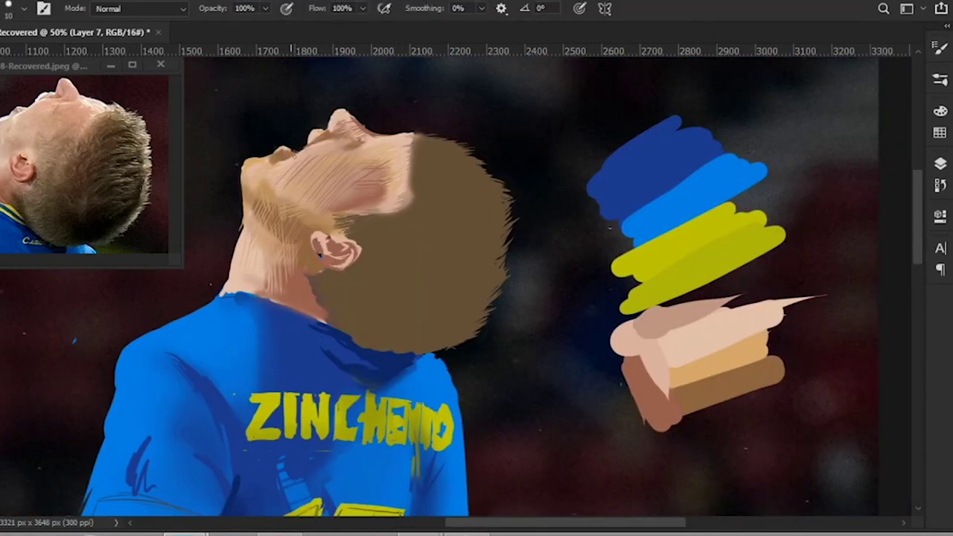
Step: Streak light blond strands across the top, lower and right parts of the brown hair
key(ctrl+minus)
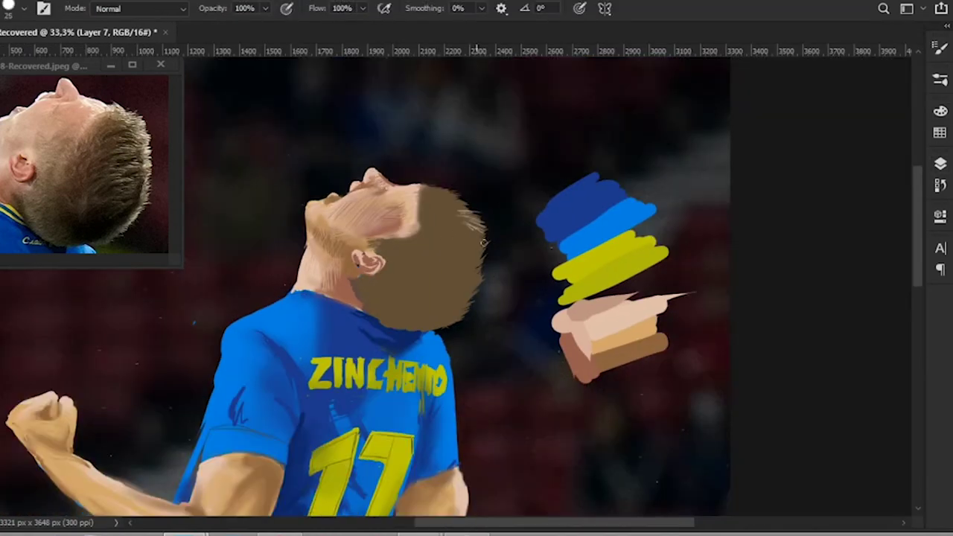
drag(416, 211, 465, 190)
mouse_move(436, 246)
mouse_down()
mouse_move(466, 221)
mouse_move(476, 297)
mouse_up()
mouse_move(434, 266)
mouse_down()
mouse_move(479, 235)
mouse_move(473, 289)
mouse_up()
drag(366, 307, 403, 323)
drag(361, 292, 387, 302)
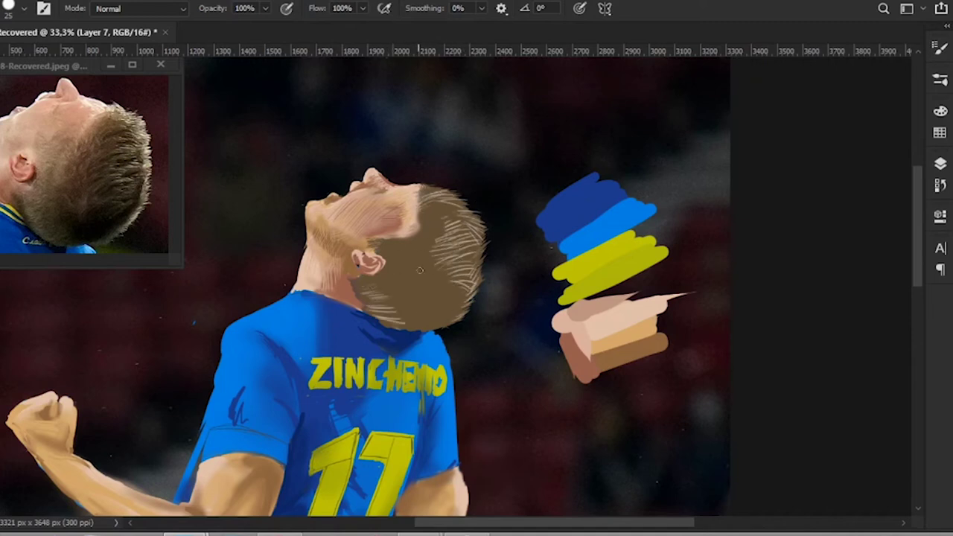
drag(435, 257, 421, 204)
drag(428, 281, 460, 223)
mouse_move(401, 256)
mouse_down()
mouse_move(372, 237)
mouse_move(390, 257)
mouse_move(375, 287)
mouse_up()
Step: Add faint neck strands, then shade the lower hair near the ear and neck darker
alt+click(395, 236)
drag(399, 284, 376, 308)
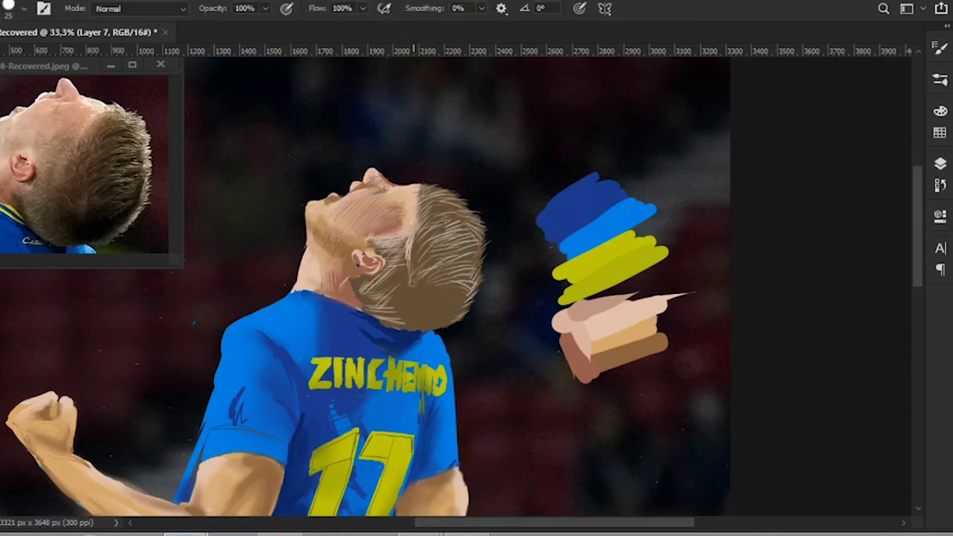
click(940, 110)
click(940, 110)
click(939, 110)
drag(445, 296, 425, 312)
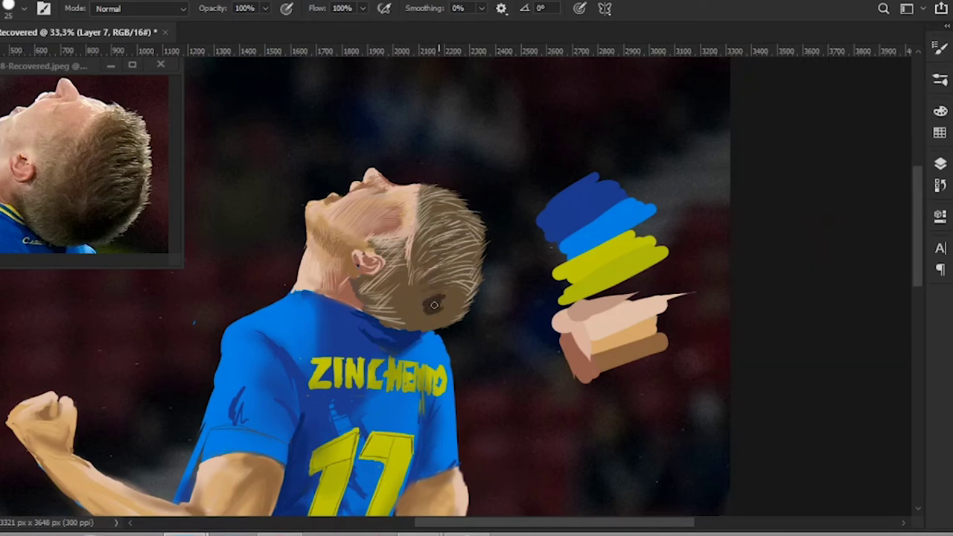
drag(460, 250, 421, 272)
drag(449, 282, 426, 327)
drag(421, 294, 402, 321)
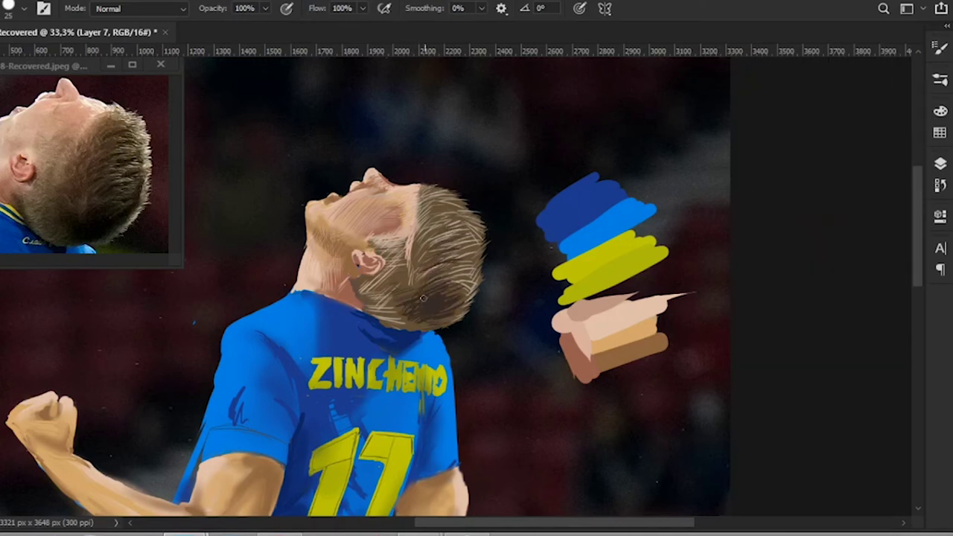
drag(458, 256, 417, 281)
drag(464, 246, 427, 242)
Step: Paint lighter strands back into the lower hair and near the ear
drag(475, 291, 452, 324)
drag(435, 323, 388, 333)
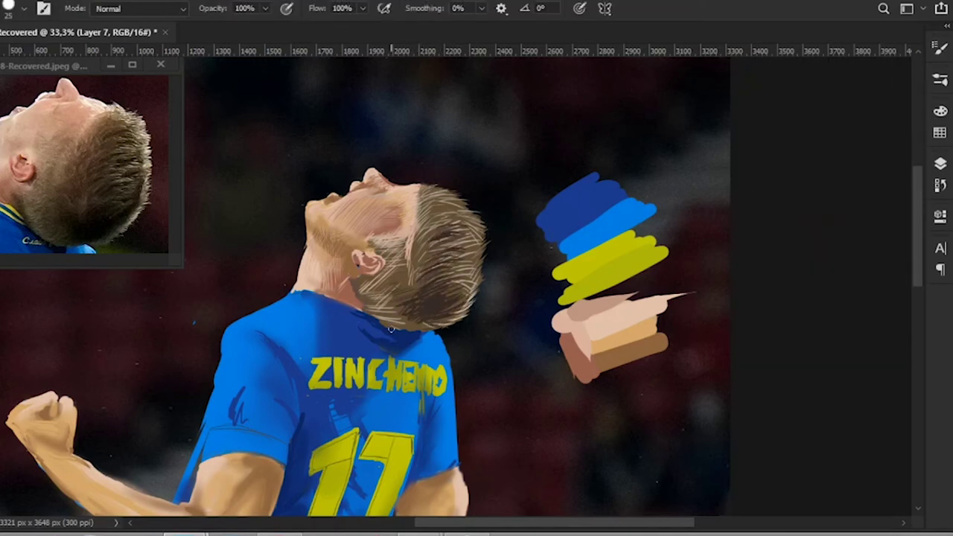
drag(392, 298, 374, 307)
drag(410, 234, 390, 259)
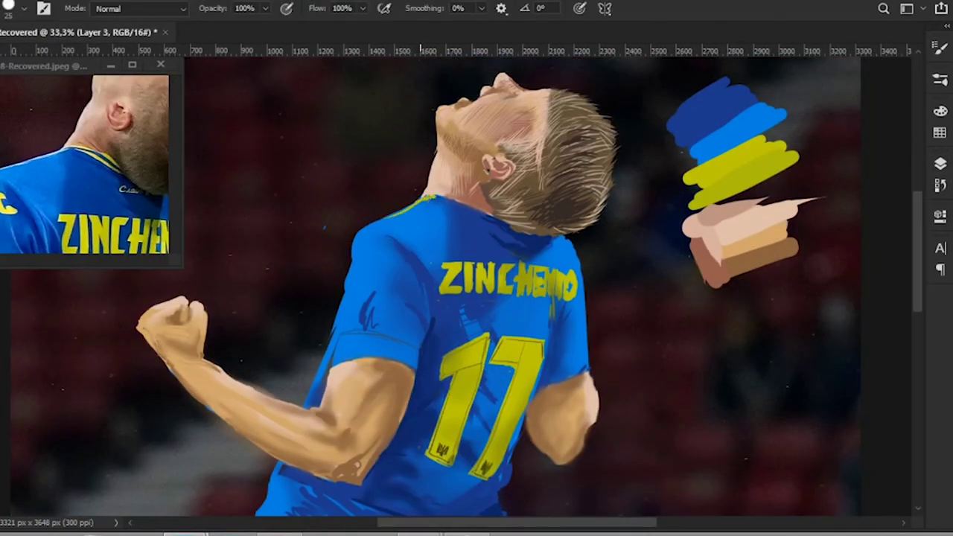
Step: Paint yellow collar trim, a small shoulder logo and a yellow stripe along the left sleeve
drag(421, 198, 500, 220)
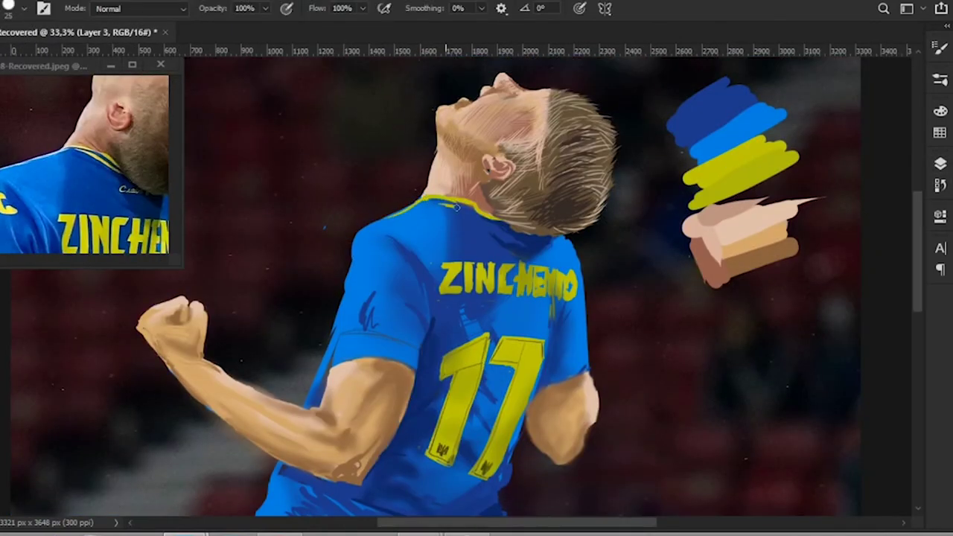
mouse_move(369, 251)
mouse_down()
mouse_move(403, 266)
mouse_move(100, 203)
mouse_move(152, 103)
mouse_up()
key(e)
key(b)
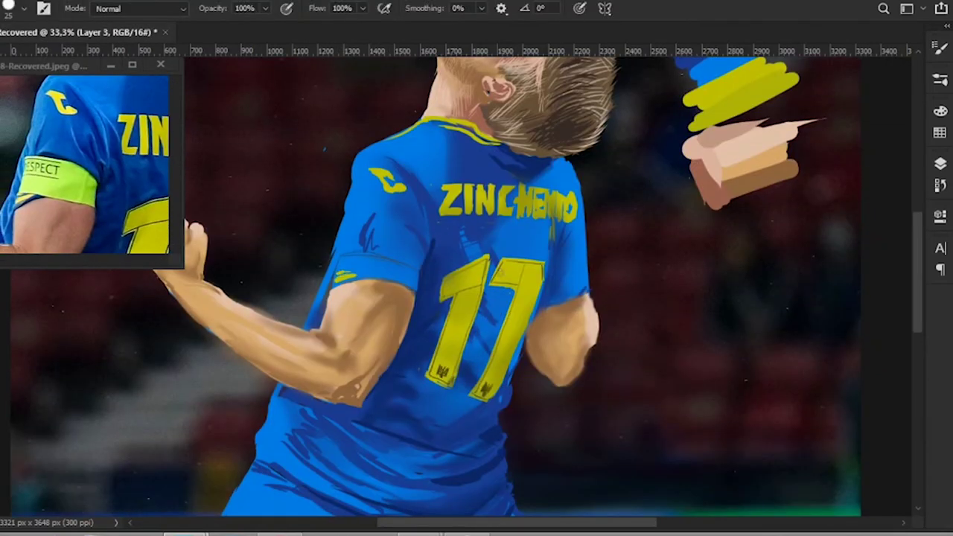
alt+click(753, 136)
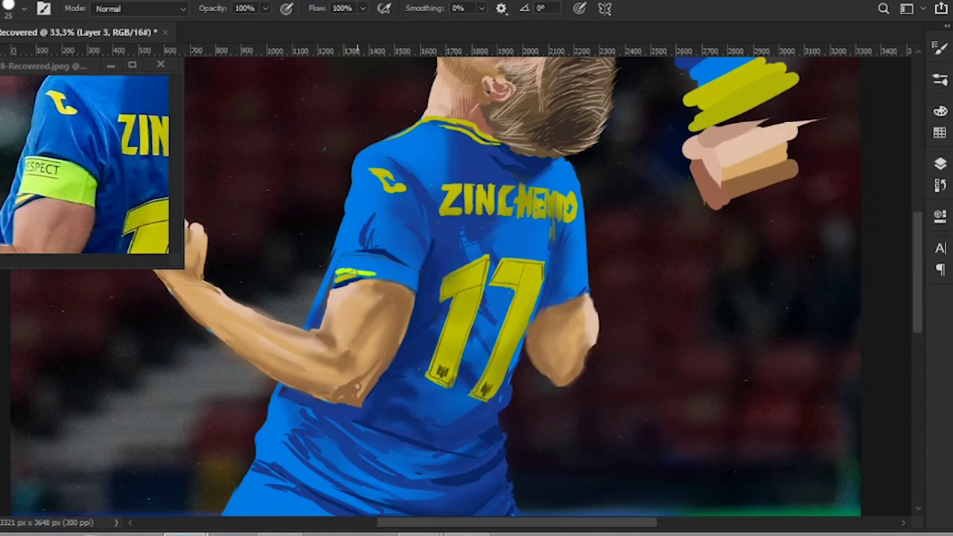
mouse_move(336, 271)
mouse_down()
mouse_move(421, 294)
mouse_move(337, 257)
mouse_move(421, 279)
mouse_up()
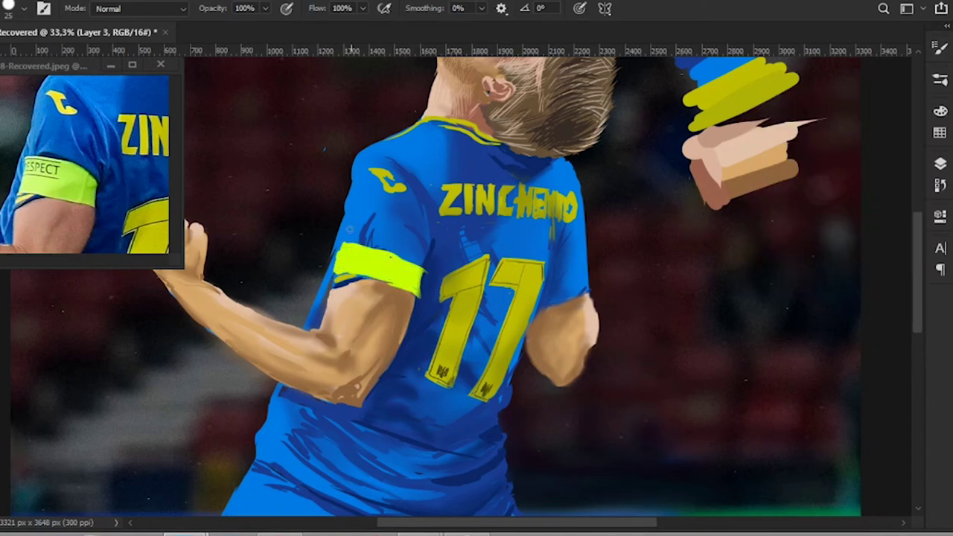
Step: Make Layer 2 active briefly, then return to painting on Layer 3
click(939, 163)
click(857, 298)
click(939, 163)
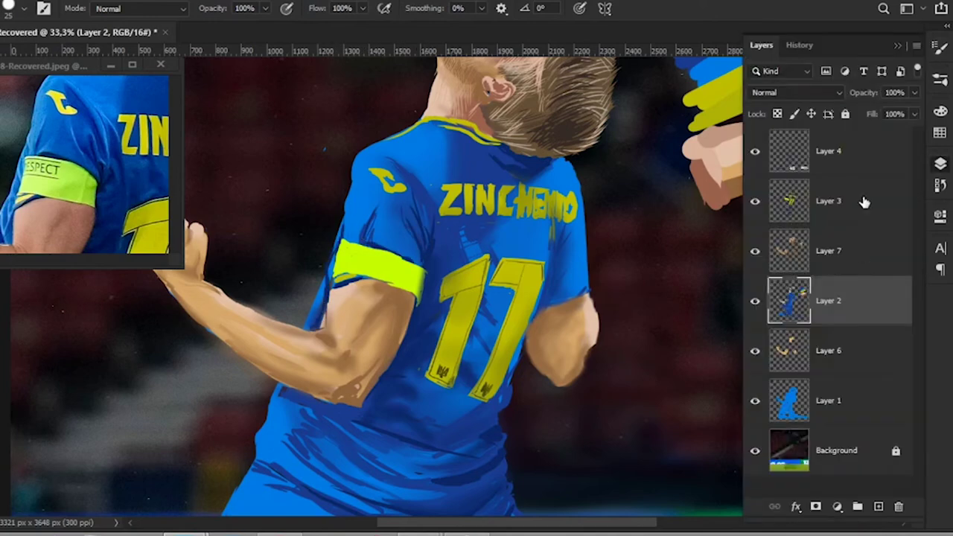
click(861, 202)
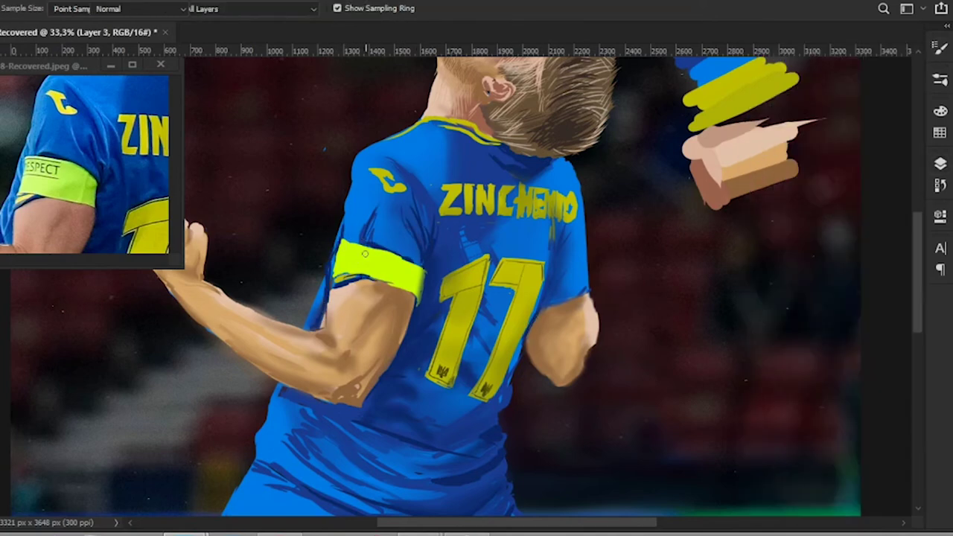
Step: Erase the armband's top edge clean and sample a colour for the armband
key(e)
mouse_move(342, 239)
mouse_down()
mouse_move(391, 250)
mouse_move(418, 305)
mouse_up()
key(b)
alt+click(337, 255)
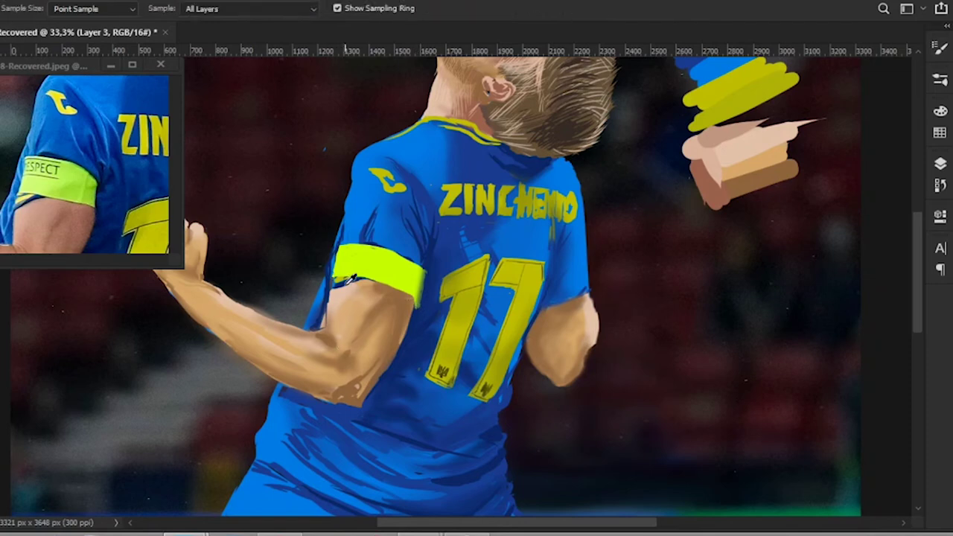
key(ctrl+plus)
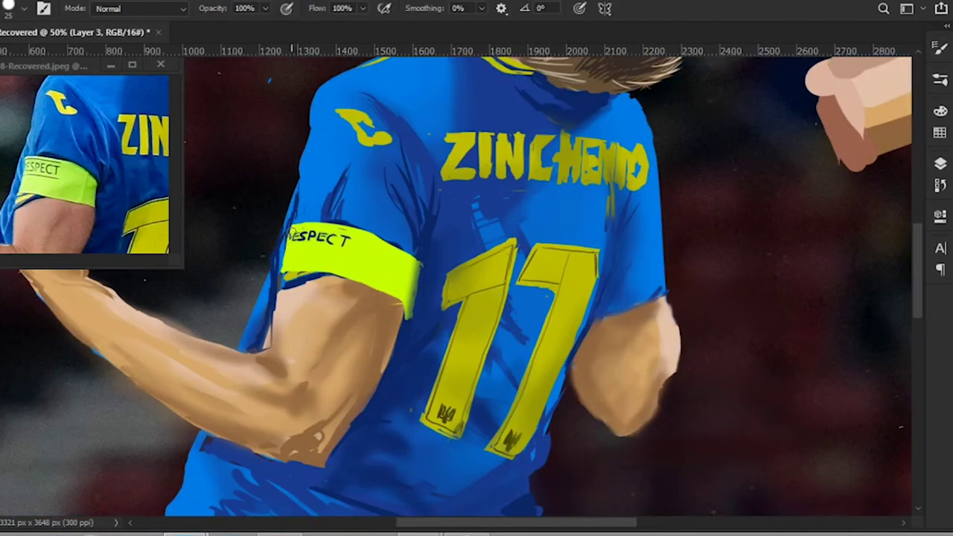
key(ctrl+0)
Step: Sample a jersey colour and make the kit layer, Layer 2, active
key(F7)
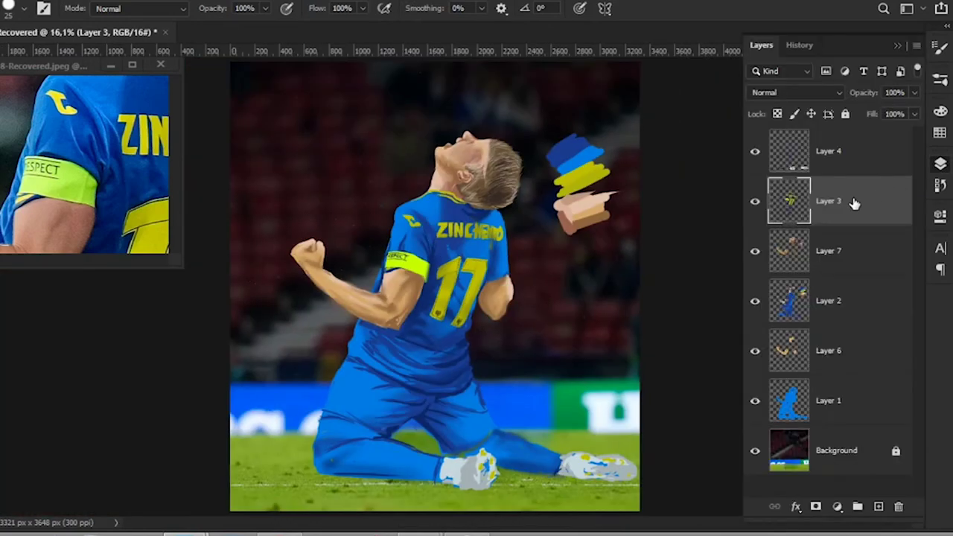
alt+click(428, 274)
key(ctrl+plus)
key(ctrl+plus)
key(ctrl+0)
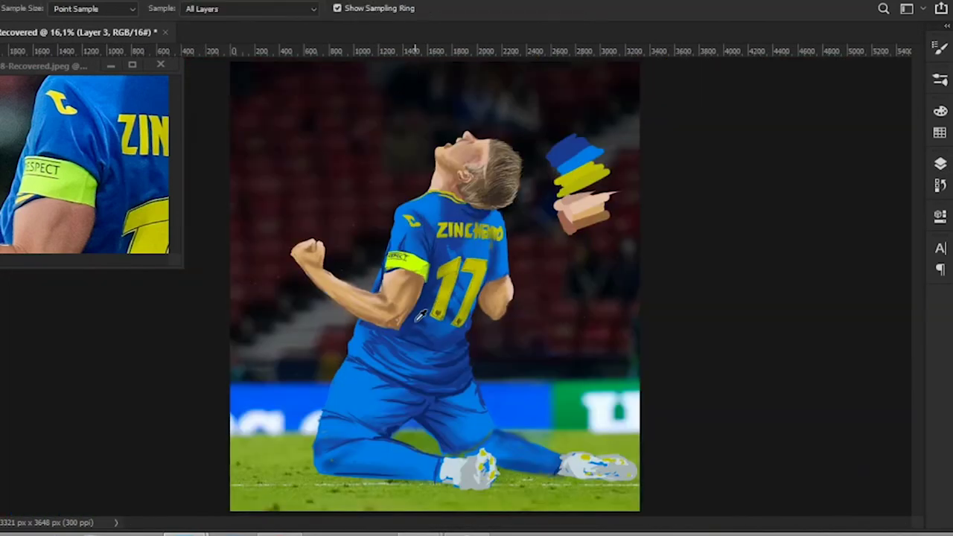
alt+click(396, 329)
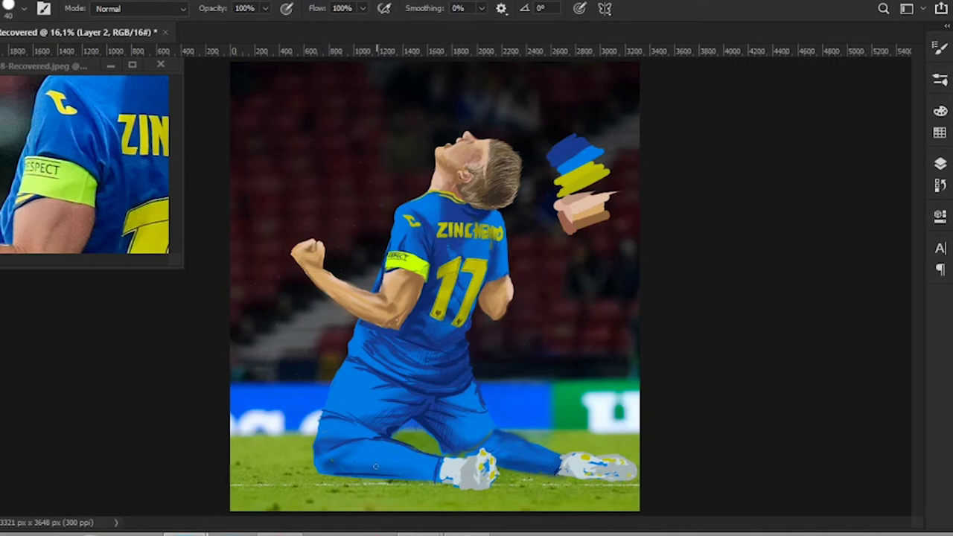
Step: Sample a skin tone from the swatches and paint a skin stroke on the knee
key(F7)
ctrl+click(565, 222)
key(F7)
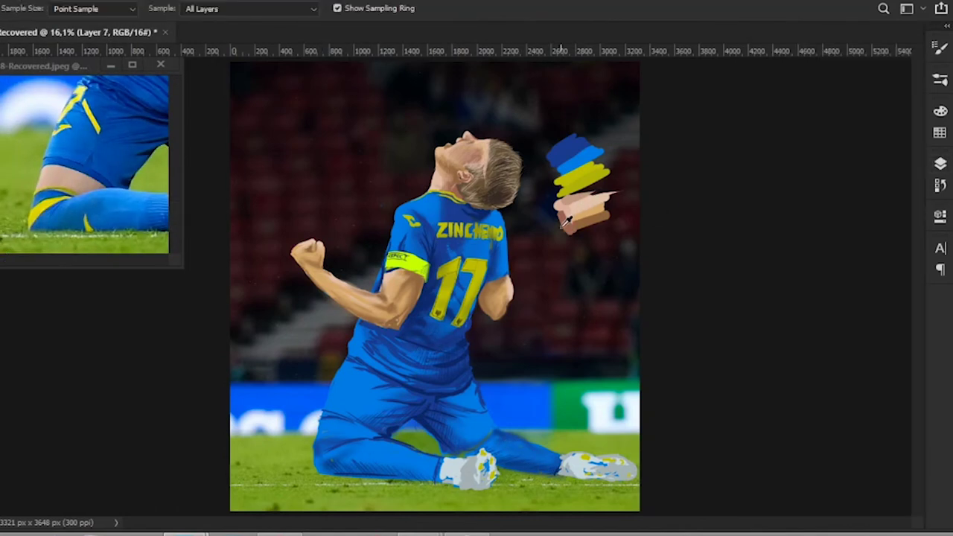
mouse_move(381, 436)
mouse_down()
mouse_move(346, 433)
mouse_move(372, 436)
mouse_move(354, 428)
mouse_up()
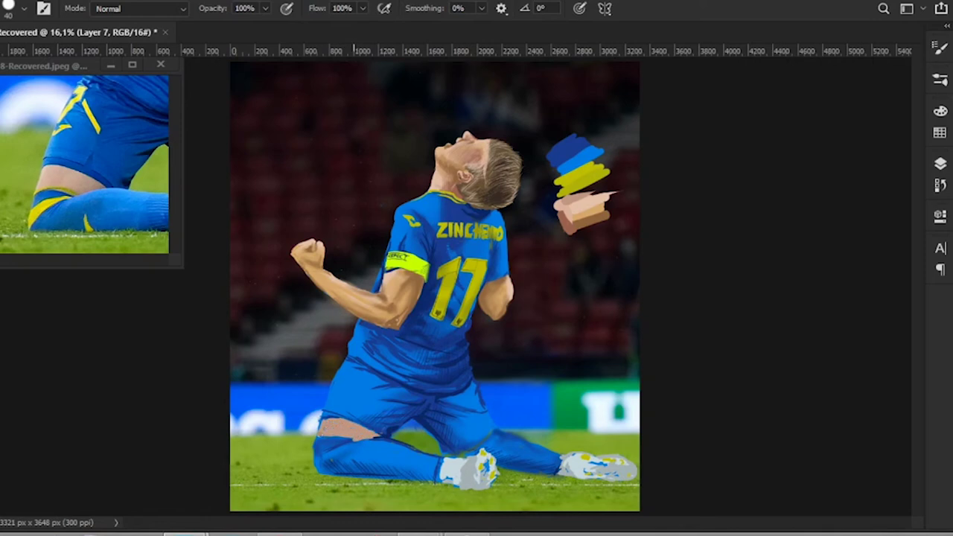
key(e)
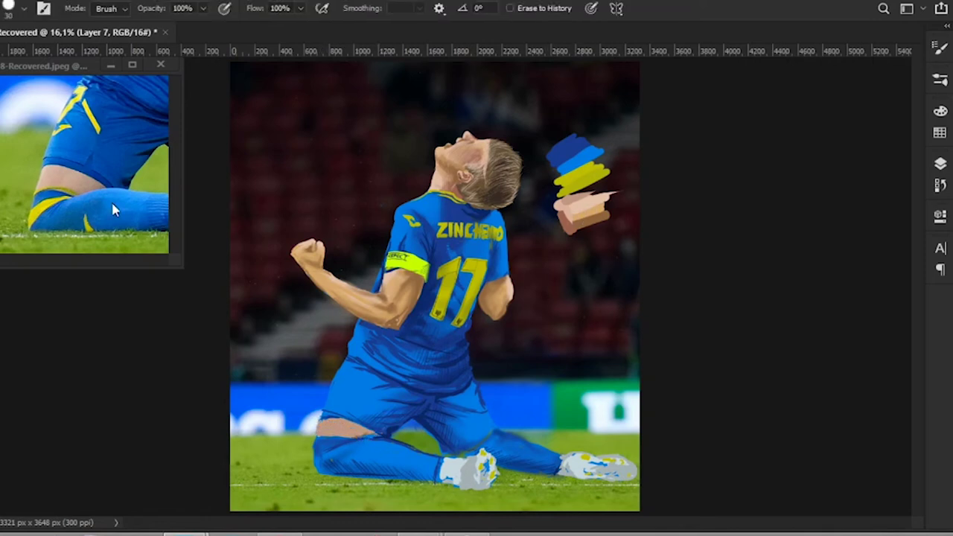
scroll(113, 211, right, 3)
key(b)
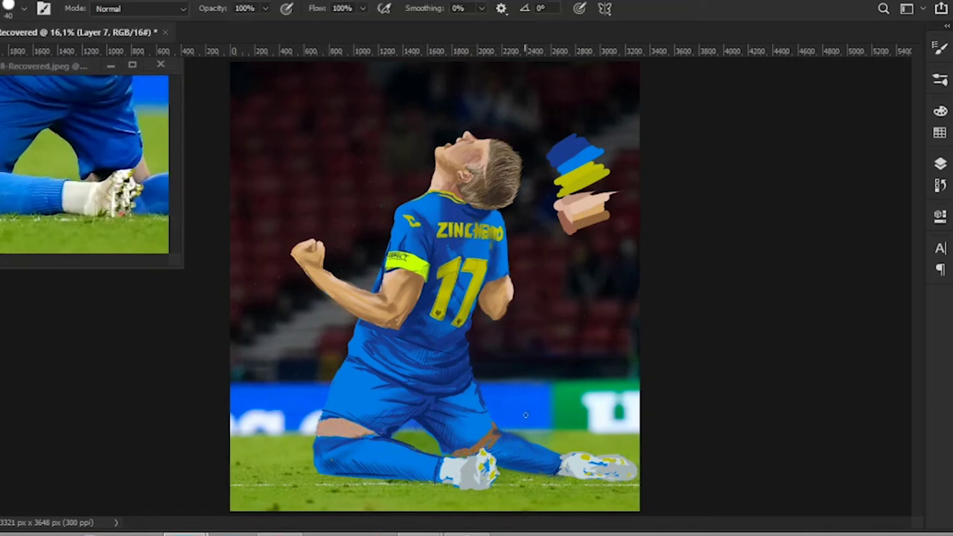
Step: On Layer 4, lasso the boot under the knee and Free Transform it slightly larger
click(940, 163)
click(828, 151)
key(e)
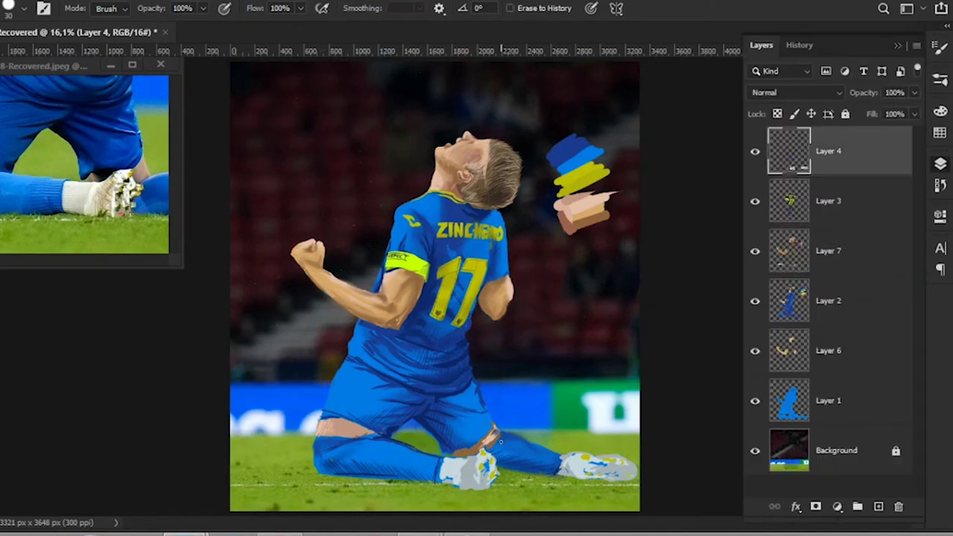
click(940, 110)
click(940, 163)
key(l)
drag(435, 446, 439, 451)
key(ctrl+t)
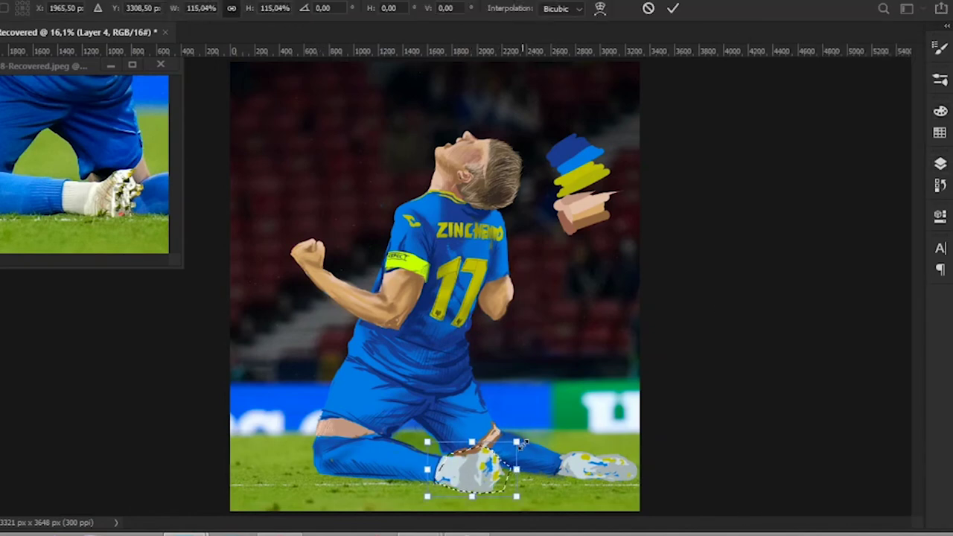
drag(517, 437, 522, 432)
key(Return)
Step: On Layer 3, paint a yellow stripe along the lower leg
scroll(46, 211, left, 3)
click(940, 163)
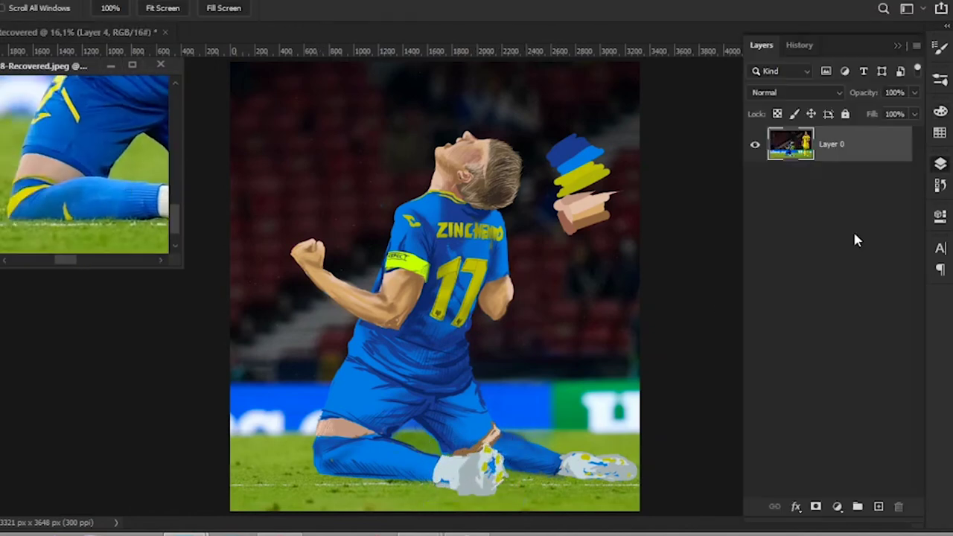
click(829, 194)
click(940, 163)
key(b)
drag(319, 463, 337, 449)
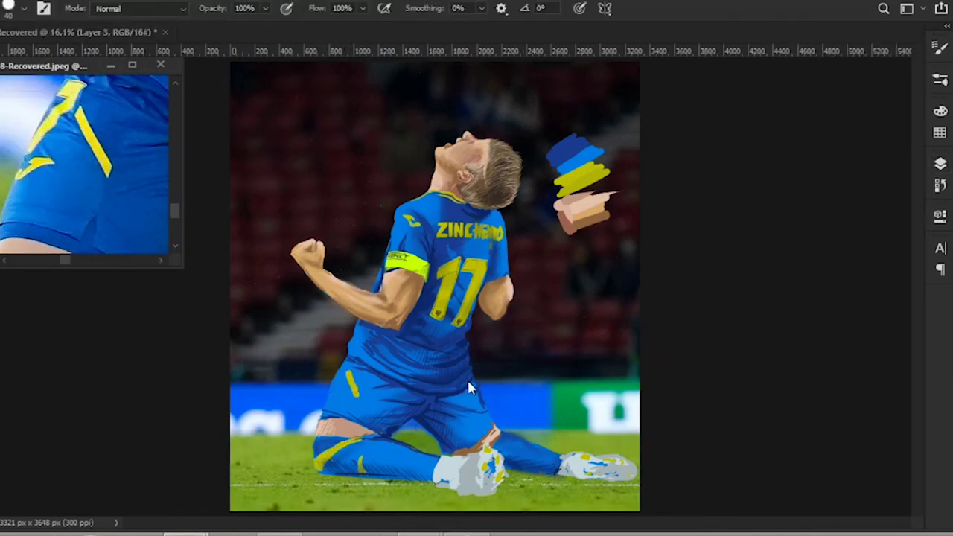
Step: Paint a yellow logo stroke on the shorts and thin its right stroke with the Eraser
scroll(467, 378, up, 4)
mouse_move(448, 195)
mouse_down()
mouse_move(408, 272)
mouse_move(449, 281)
mouse_up()
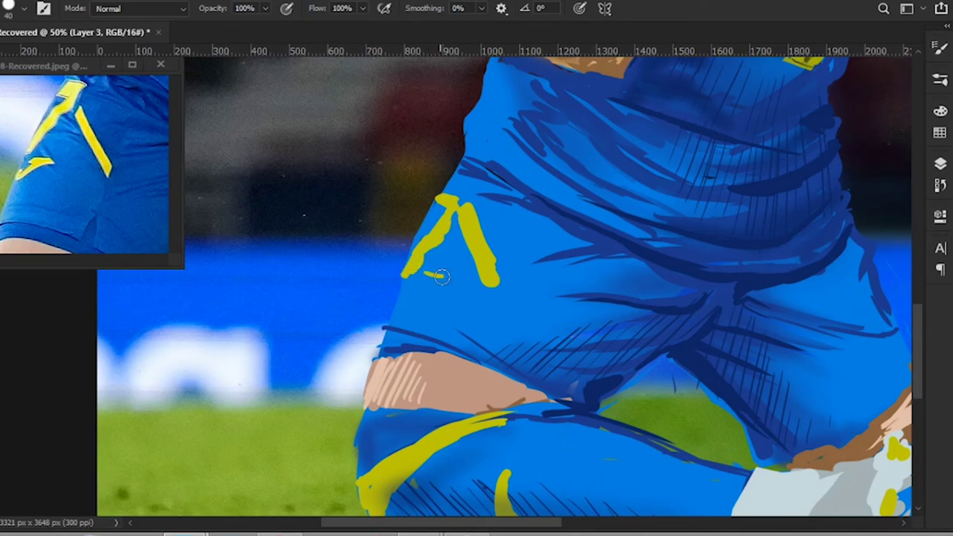
key(e)
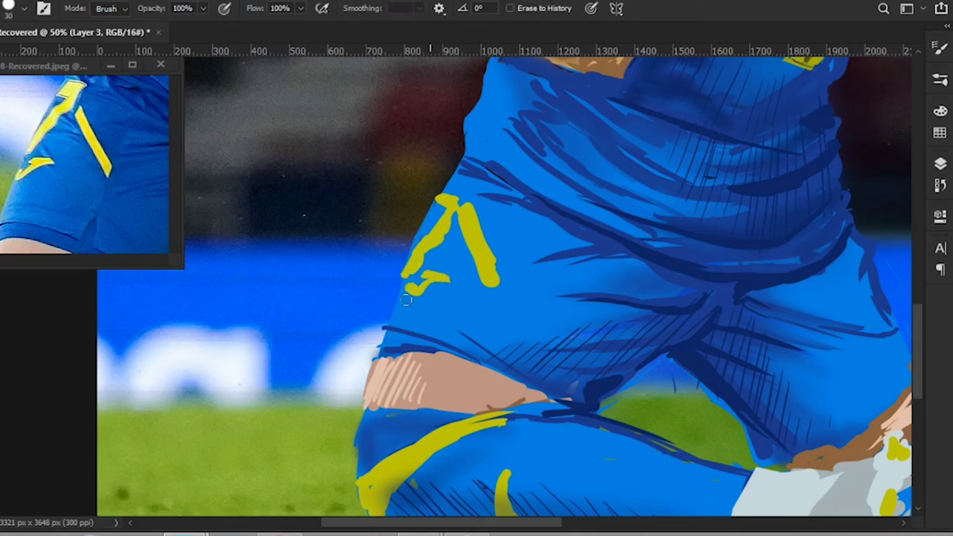
key(b)
key(e)
drag(467, 207, 491, 284)
key(b)
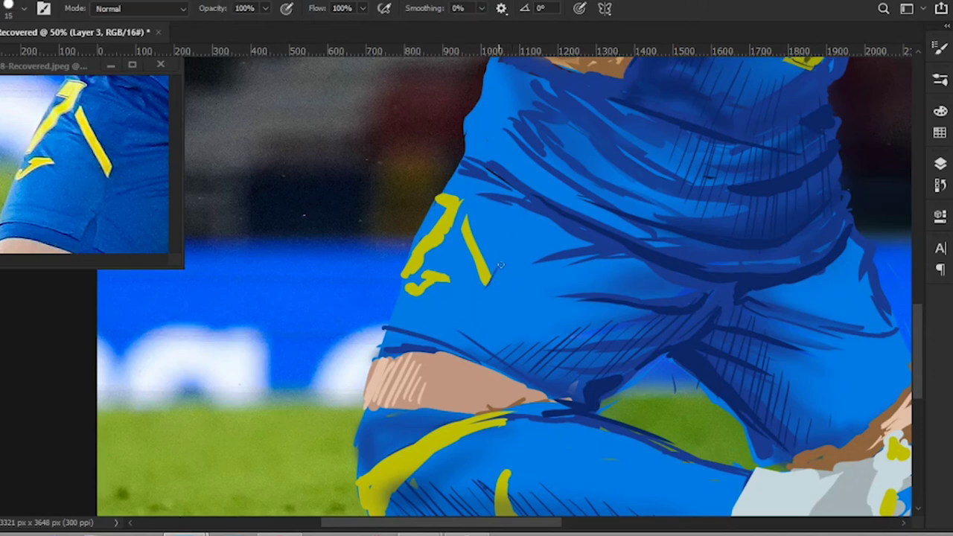
Step: Draw dark blue fold lines down the shorts, darken their lower edge and tidy the logo
drag(521, 211, 454, 350)
mouse_move(395, 331)
mouse_down()
mouse_move(461, 355)
mouse_move(376, 350)
mouse_up()
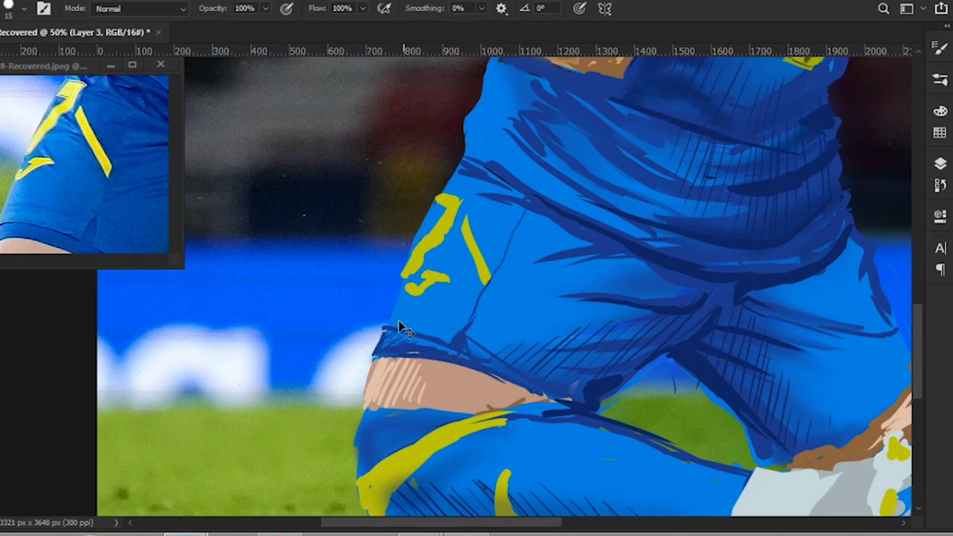
mouse_move(430, 202)
mouse_down()
mouse_move(449, 216)
mouse_move(409, 287)
mouse_up()
key(e)
drag(406, 253, 387, 281)
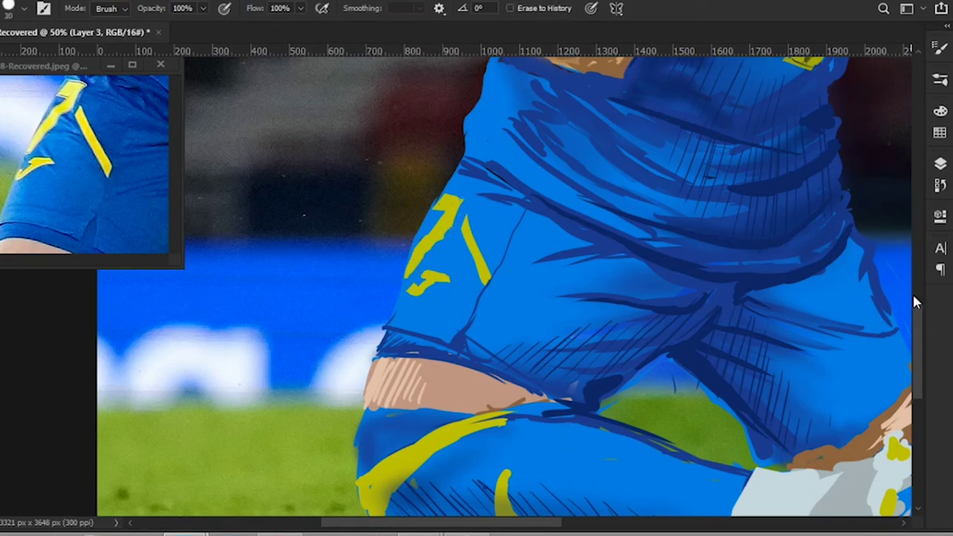
Step: Fit the painting in view and pan the reference photo to show the whole player
key(i)
scroll(914, 292, up, 5)
scroll(914, 291, down, 5)
key(b)
scroll(917, 300, up, 5)
scroll(917, 300, down, 5)
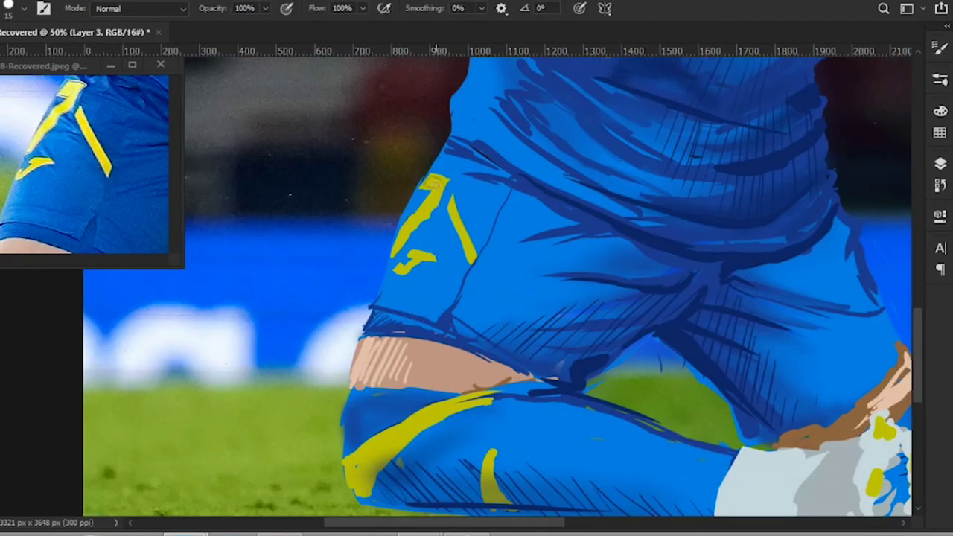
key(ctrl+0)
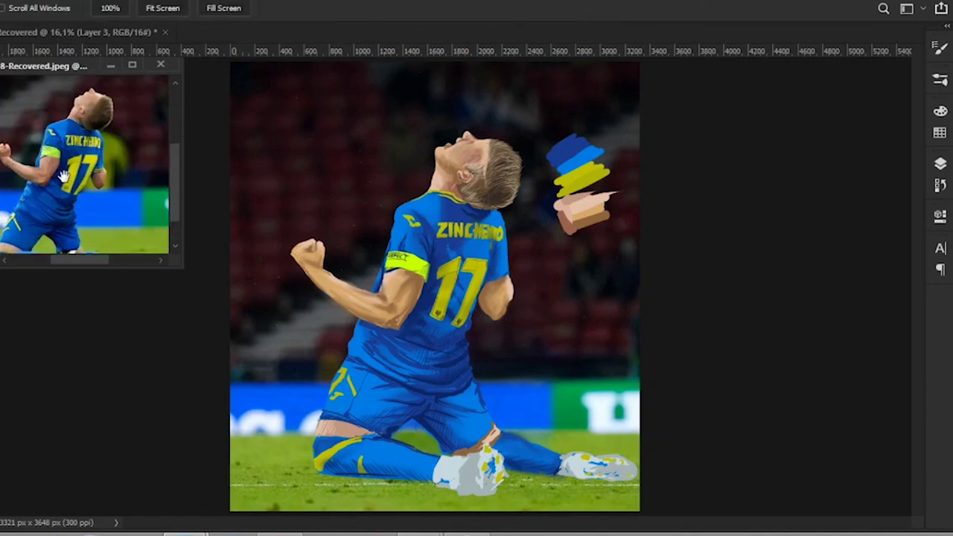
drag(96, 234, 87, 181)
key(i)
key(b)
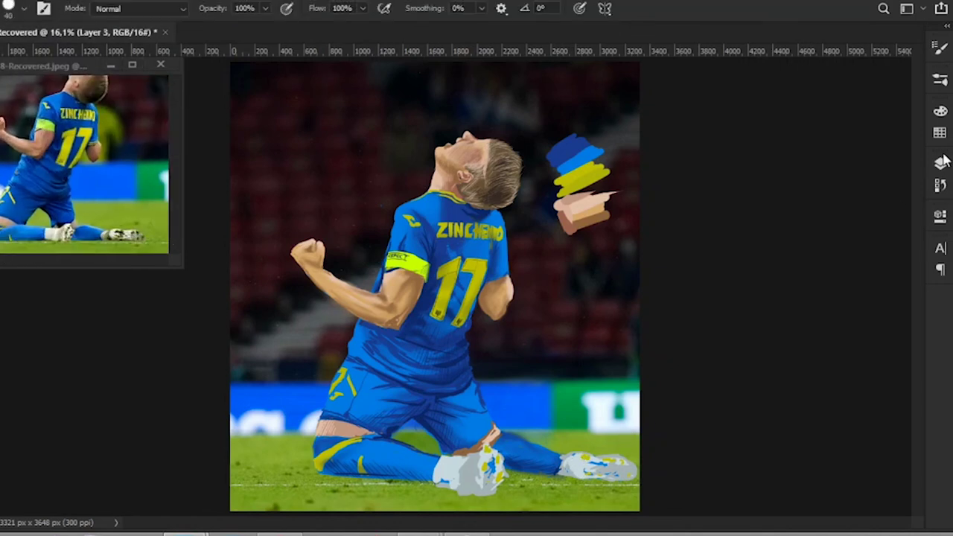
Step: Move from Layer 4 to Layer 2 and hatch dark blue shading on the shorts
key(ctrl+shift+alt+n)
key(alt+bracketleft)
key(alt+bracketleft)
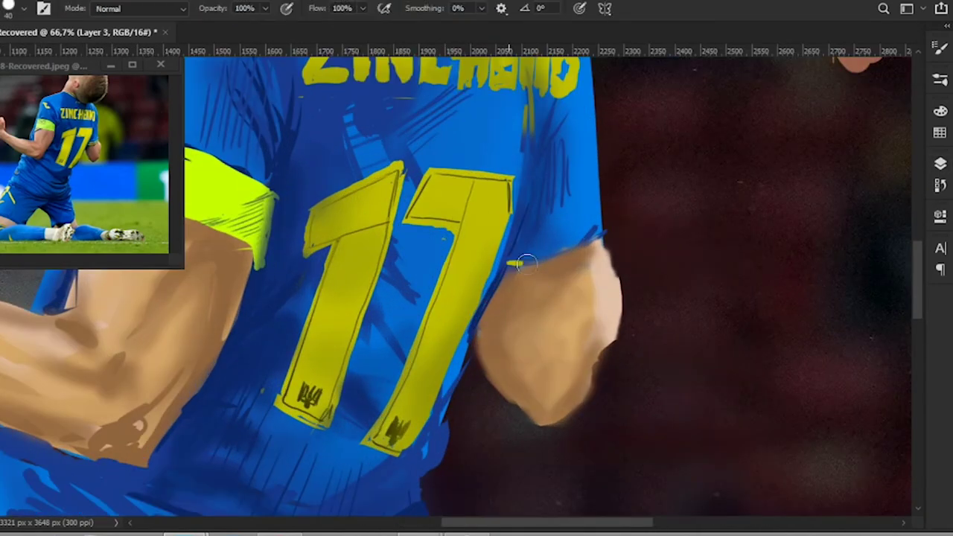
key(ctrl+0)
key(i)
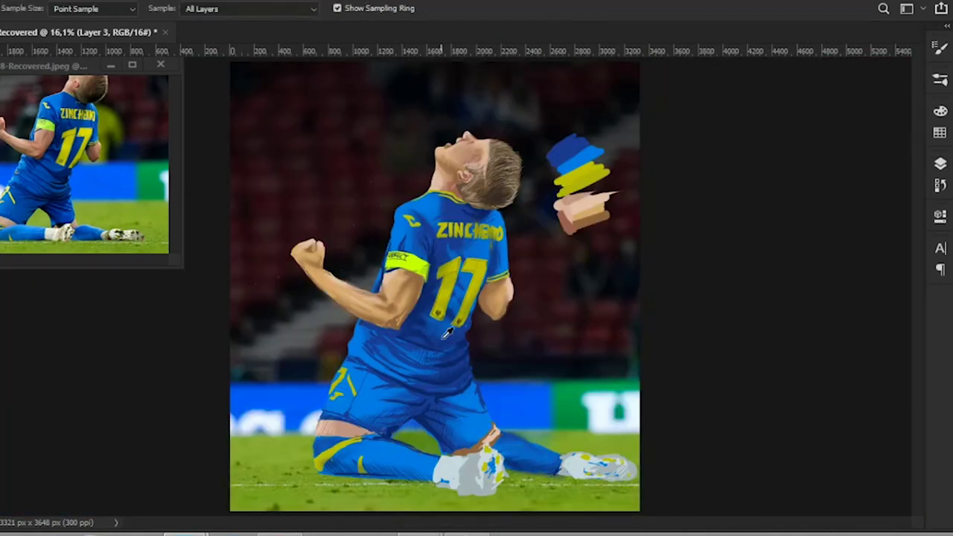
key(b)
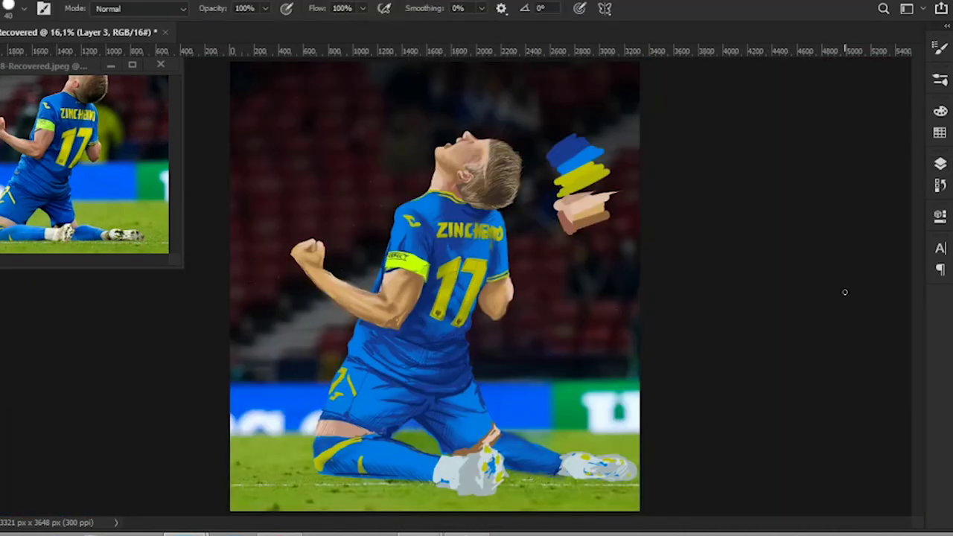
drag(476, 394, 471, 408)
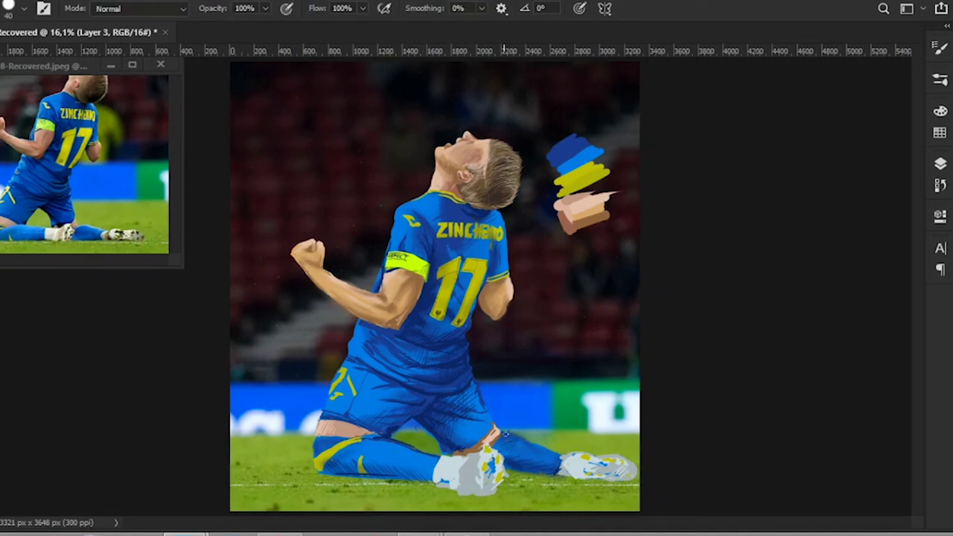
key(i)
key(b)
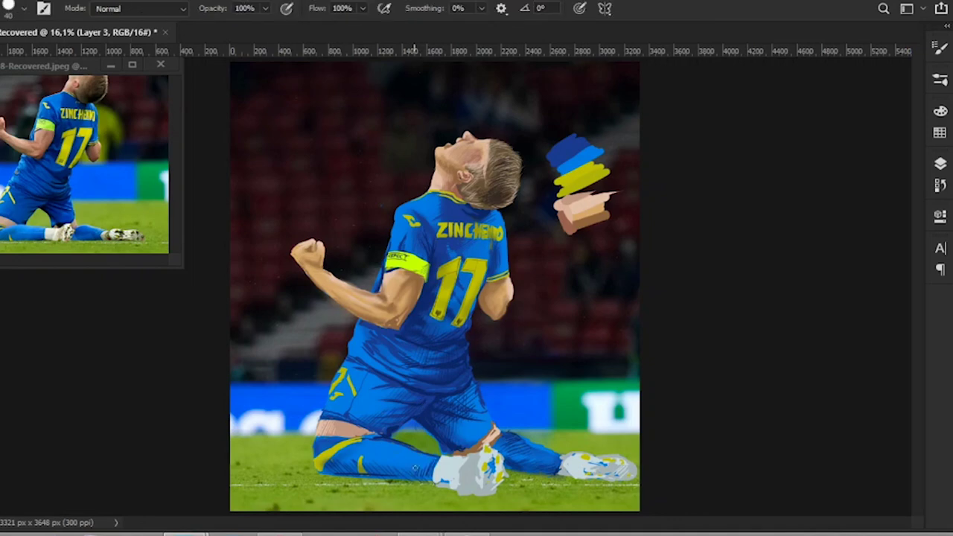
Step: Free-transform the linked painted layers to shift the figure slightly left
key(F7)
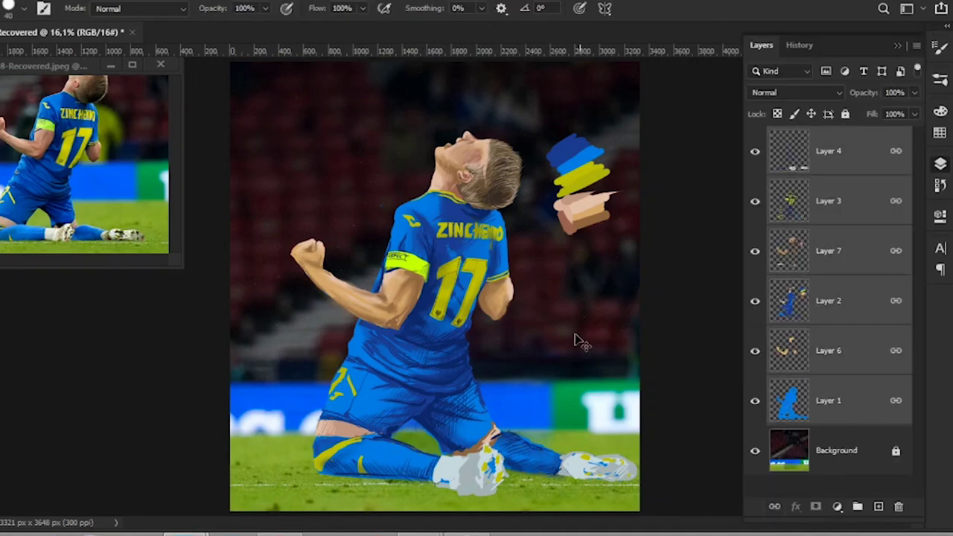
key(ctrl+t)
drag(446, 298, 417, 297)
key(Return)
click(844, 216)
key(F7)
Step: Nudge the right boot on Layer 4 slightly to the right
key(l)
mouse_move(528, 446)
mouse_down()
mouse_move(610, 484)
mouse_move(580, 465)
mouse_up()
key(ctrl+t)
key(Return)
key(F7)
scroll(435, 484, up, 3)
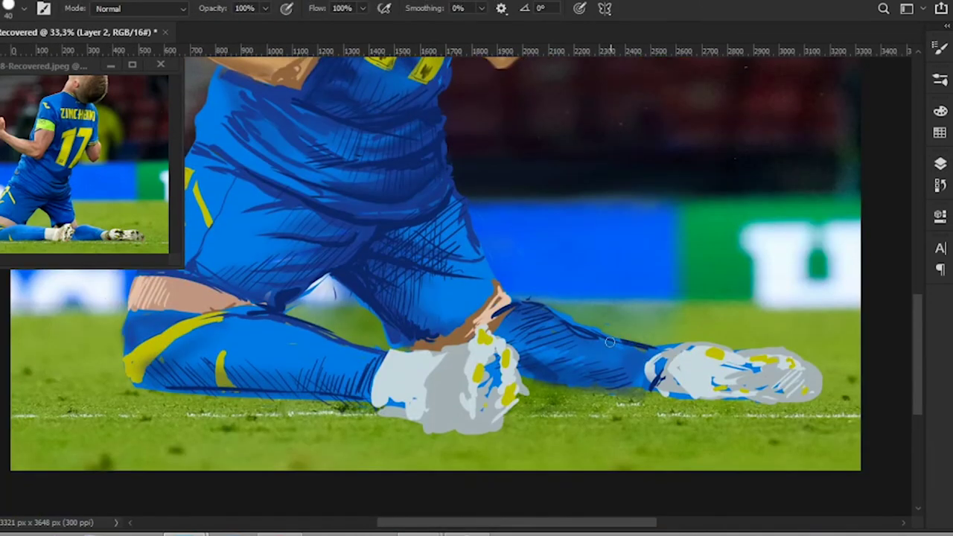
key(F7)
key(F7)
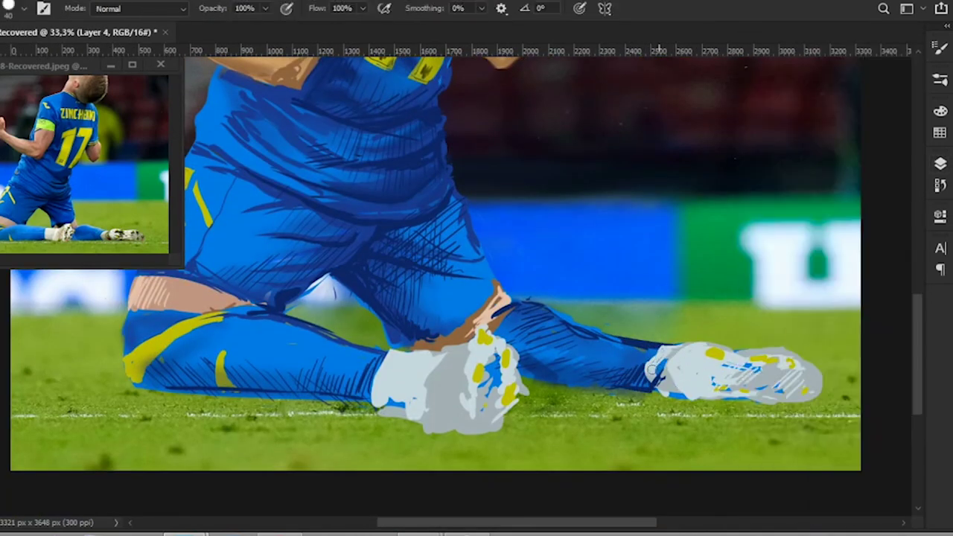
key(ctrl+0)
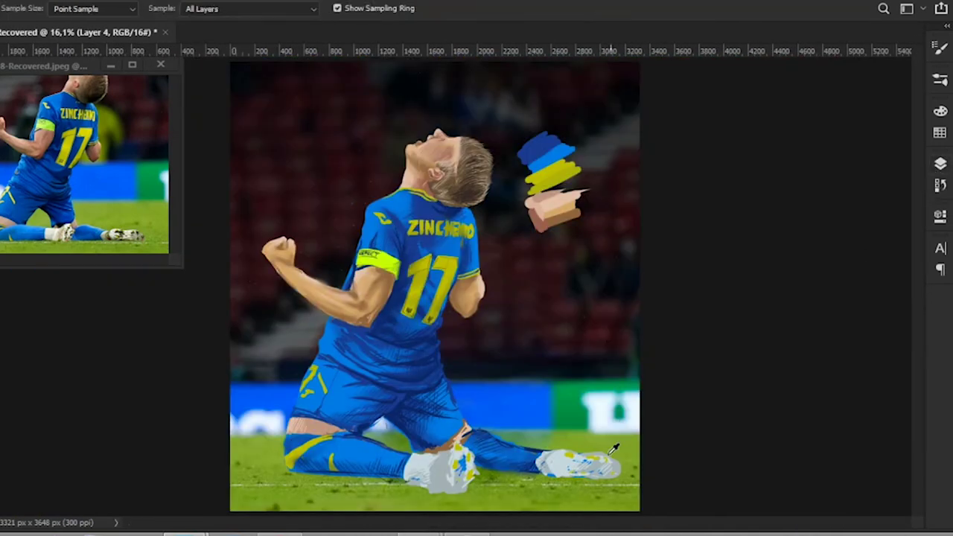
Step: On Layer 7, erase the colour swatches beside the head with a 175px Eraser
key(F7)
key(alt+bracketleft)
key(alt+bracketleft)
key(F7)
key(e)
key(F7)
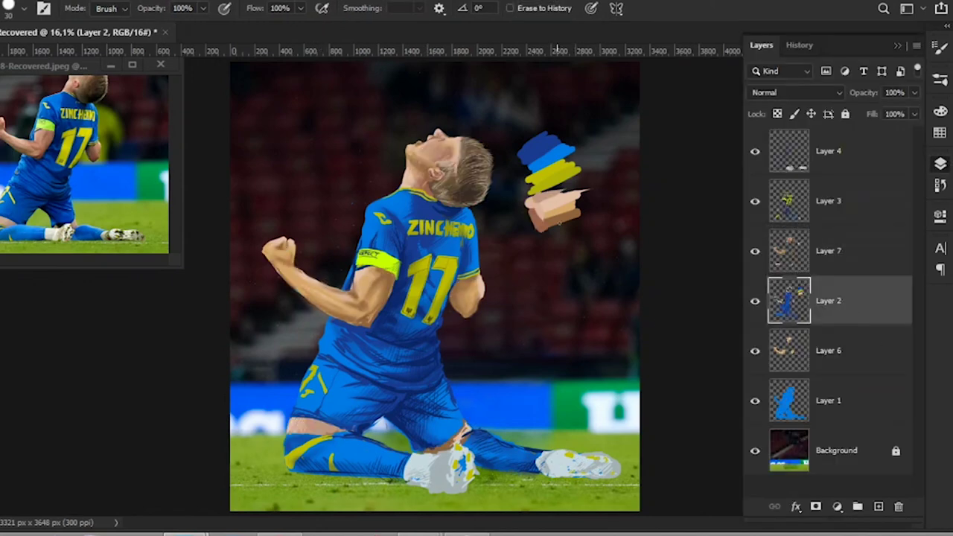
key(alt+bracketright)
key(F7)
key(bracketright)
key(bracketright)
key(bracketright)
drag(550, 145, 557, 219)
Step: Sign the painting bottom-right in dark blue with a yellow underline
key(ctrl+plus)
key(ctrl+plus)
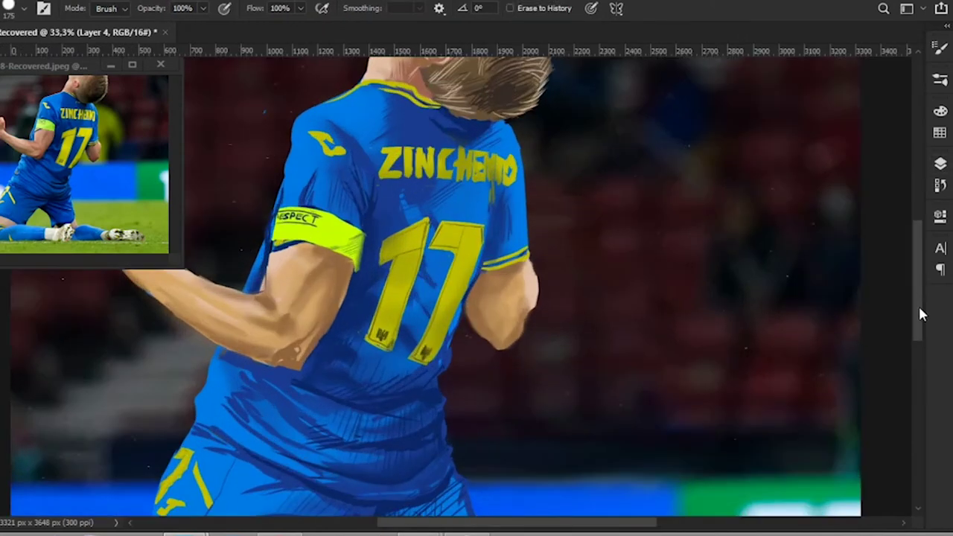
drag(918, 303, 917, 372)
key(b)
drag(704, 335, 721, 418)
mouse_move(711, 380)
mouse_down()
mouse_move(770, 383)
mouse_move(759, 413)
mouse_up()
alt+click(483, 294)
alt+click(715, 372)
mouse_move(700, 406)
mouse_down()
mouse_move(818, 394)
mouse_move(804, 395)
mouse_up()
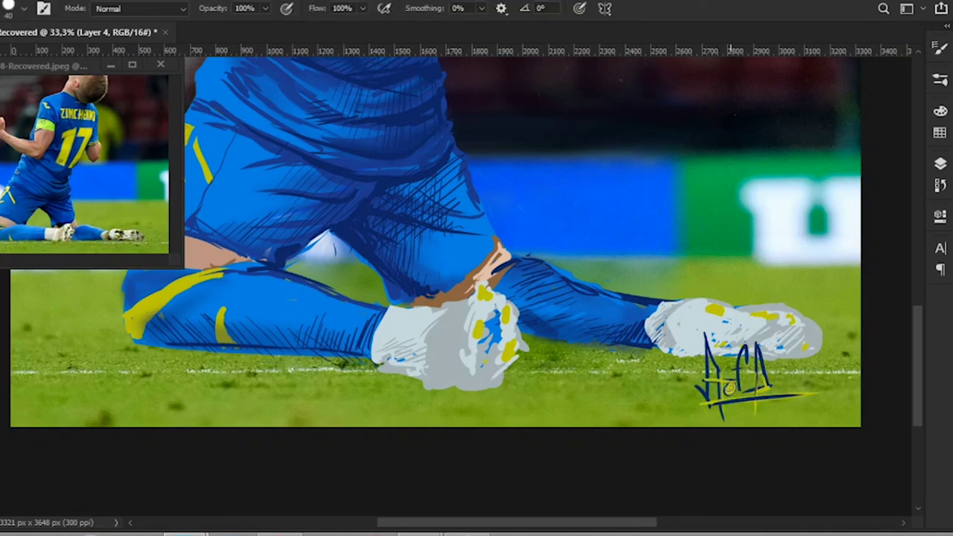
key(ctrl+0)
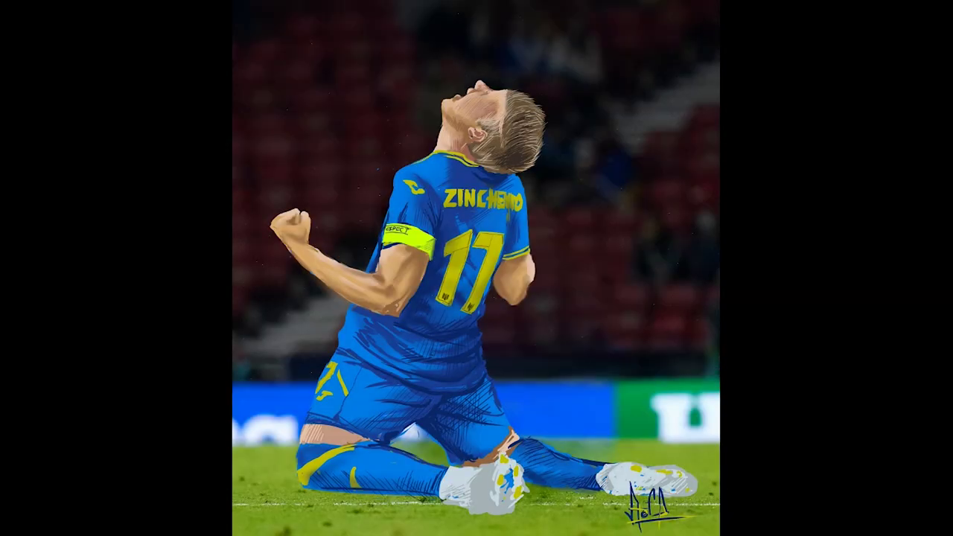